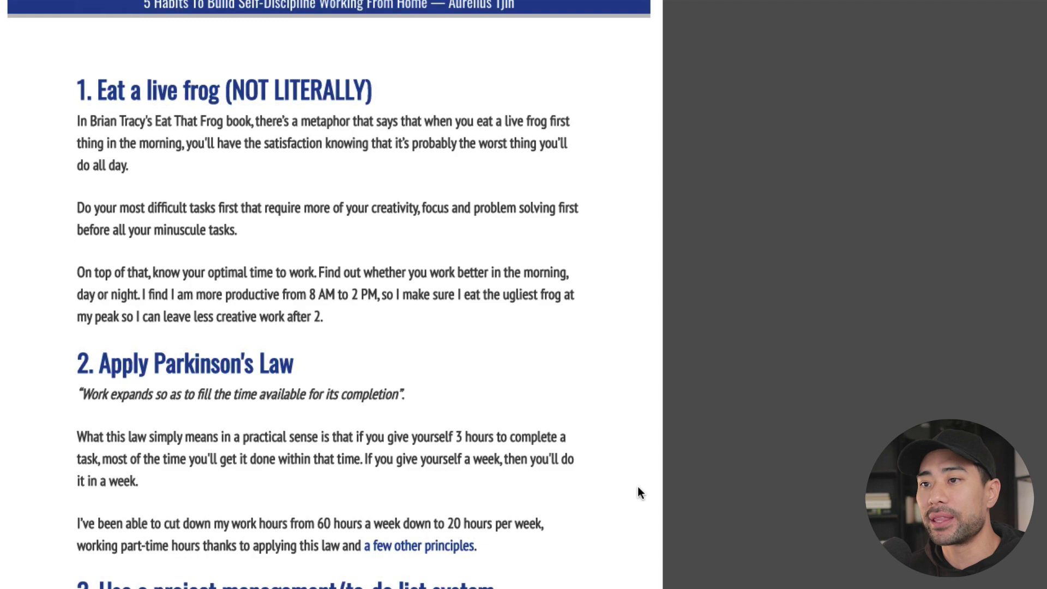
{"action": "scroll", "coordinate": [637, 487], "scroll_direction": "down", "scroll_amount": 3}
{"action": "scroll", "coordinate": [637, 488], "scroll_direction": "down", "scroll_amount": 5}
{"action": "scroll", "coordinate": [637, 486], "scroll_direction": "down", "scroll_amount": 5}
{"action": "scroll", "coordinate": [638, 486], "scroll_direction": "down", "scroll_amount": 5}
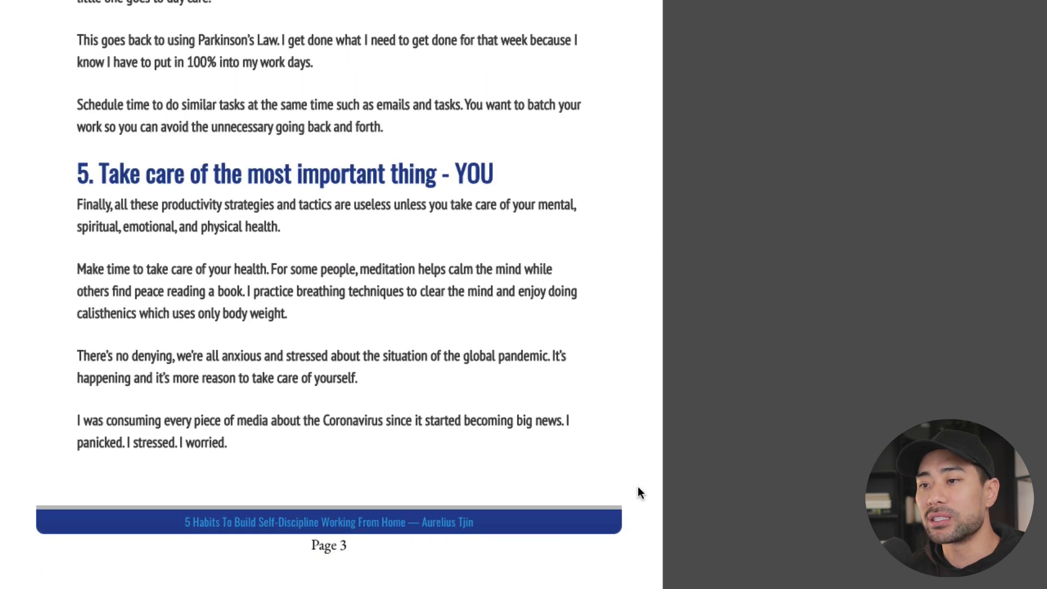
{"action": "scroll", "coordinate": [637, 487], "scroll_direction": "down", "scroll_amount": 5}
{"action": "scroll", "coordinate": [638, 487], "scroll_direction": "down", "scroll_amount": 5}
{"action": "scroll", "coordinate": [637, 486], "scroll_direction": "down", "scroll_amount": 3}
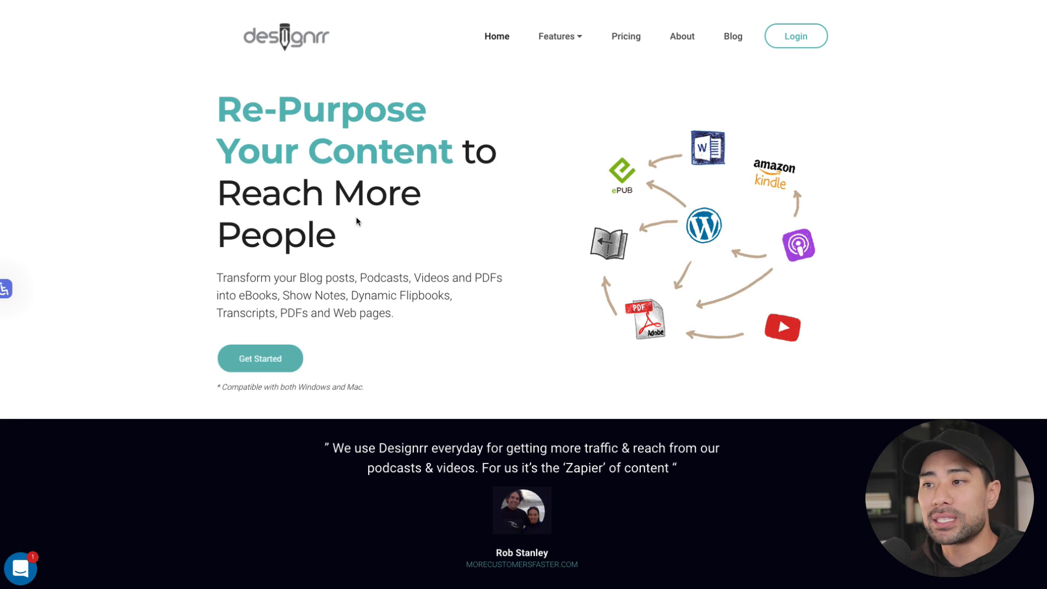
Highlight 'Blog posts' in the tagline, then go to the Pricing page from the top navigation
{"action": "left_click_drag", "start_coordinate": [296, 278], "coordinate": [360, 279]}
{"action": "left_click", "coordinate": [362, 278]}
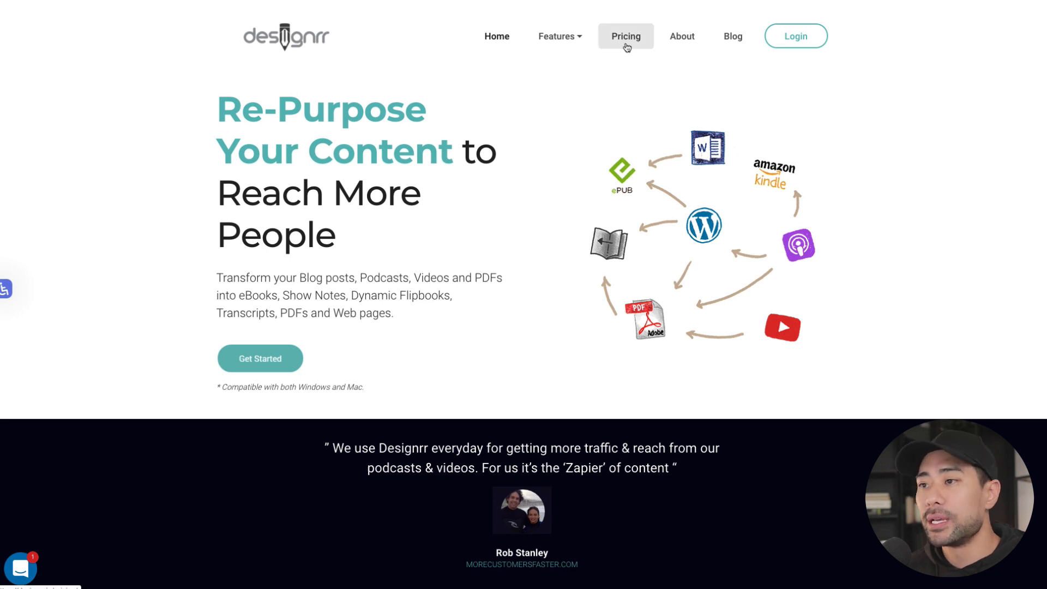
{"action": "left_click", "coordinate": [627, 41]}
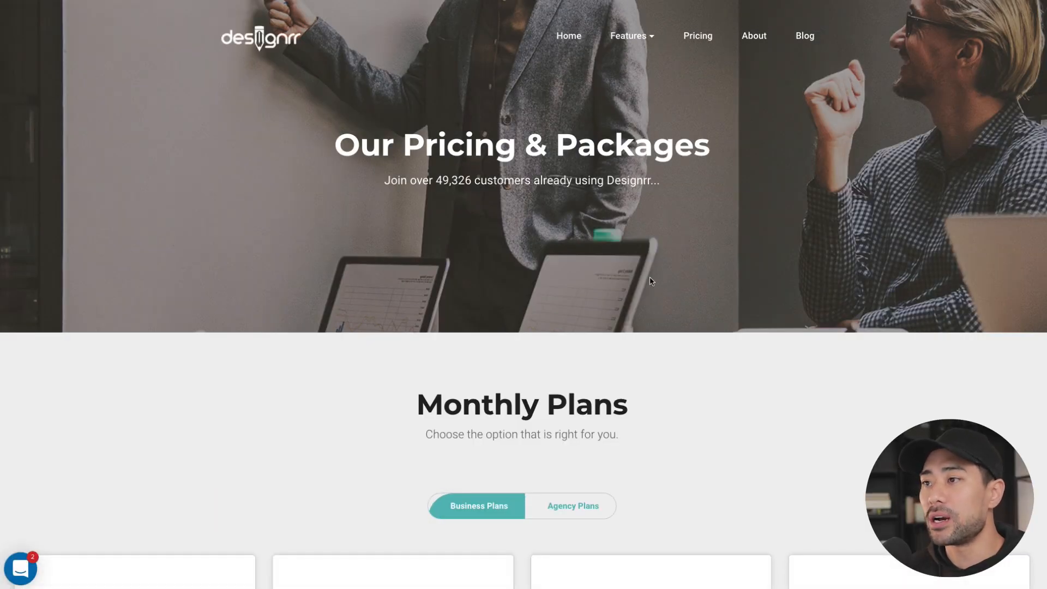
{"action": "scroll", "coordinate": [655, 277], "scroll_direction": "down", "scroll_amount": 5}
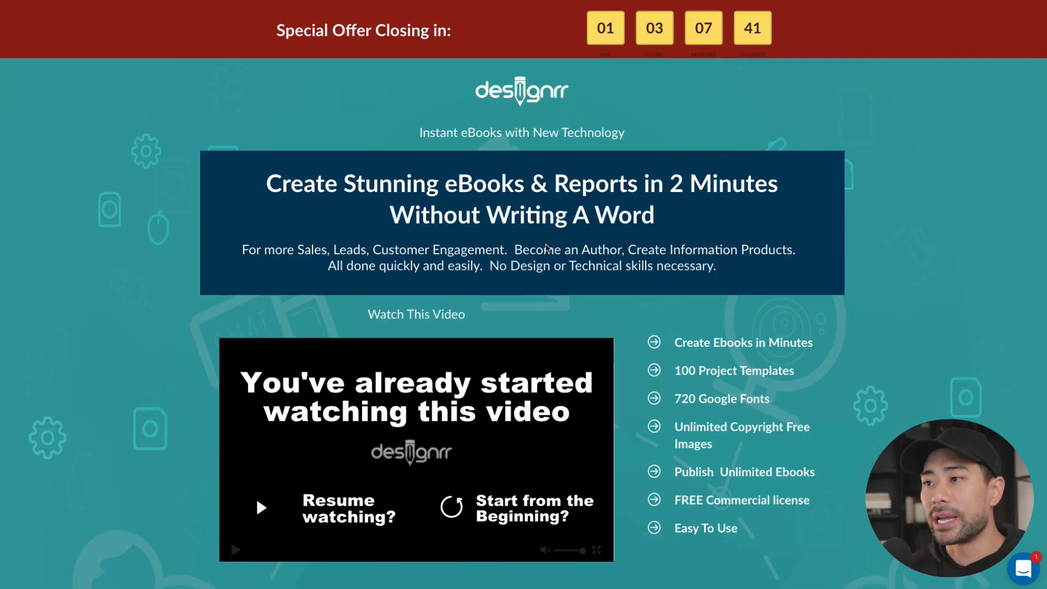
{"action": "scroll", "coordinate": [566, 360], "scroll_direction": "down", "scroll_amount": 5}
{"action": "scroll", "coordinate": [566, 361], "scroll_direction": "down", "scroll_amount": 3}
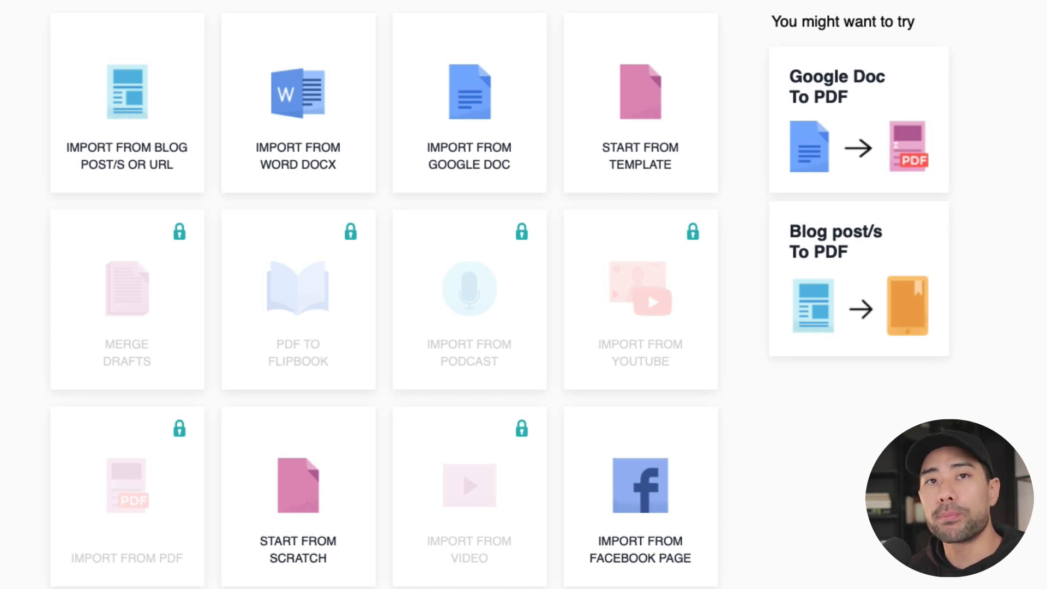
{"action": "scroll", "coordinate": [384, 295], "scroll_direction": "up", "scroll_amount": 2}
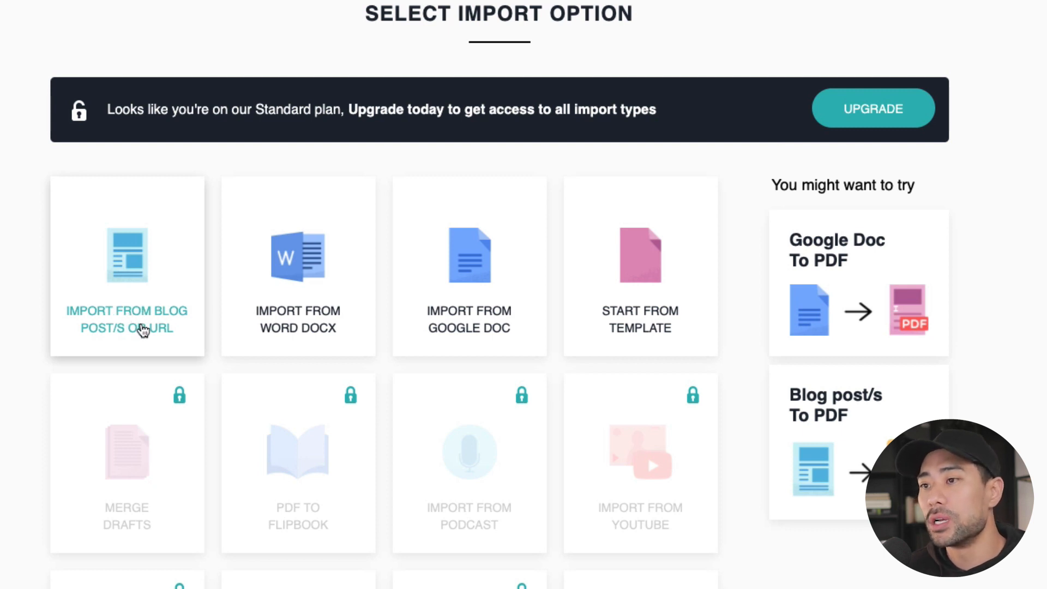
Choose the 'Import from Blog Post/s or URL' card as the ebook source
{"action": "left_click", "coordinate": [145, 331]}
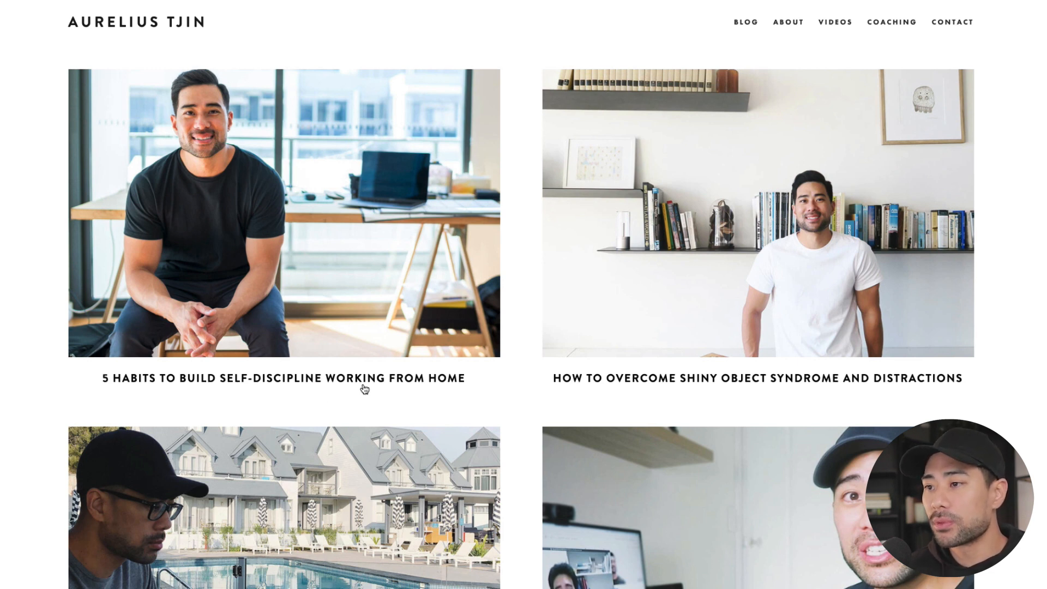
Open the self-discipline, Opportunities Over Obstacles and slump posts each in a new tab
{"action": "right_click", "coordinate": [244, 387]}
{"action": "left_click", "coordinate": [279, 386]}
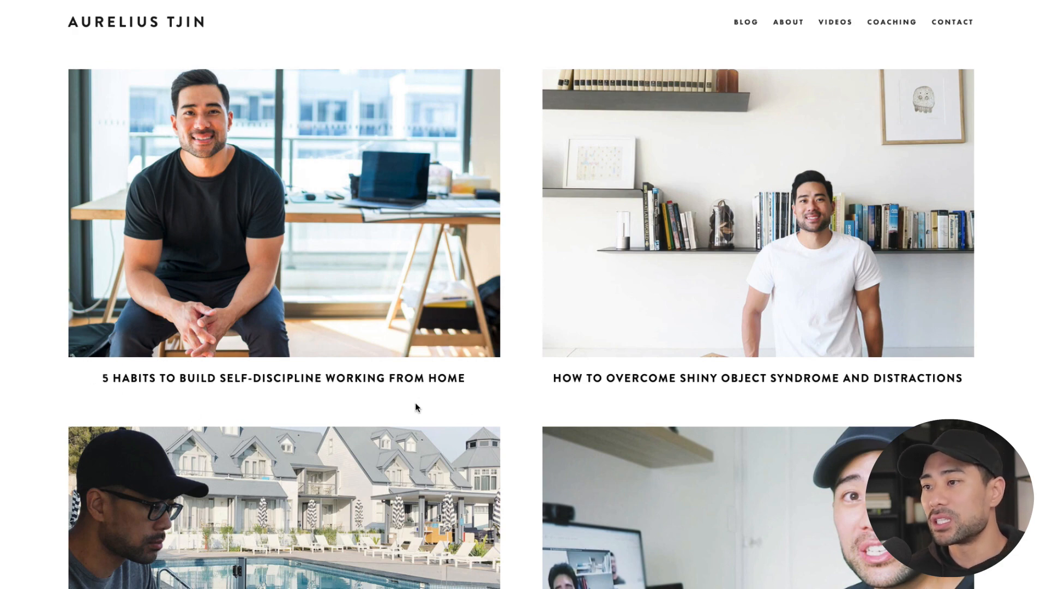
{"action": "scroll", "coordinate": [498, 408], "scroll_direction": "down", "scroll_amount": 5}
{"action": "scroll", "coordinate": [498, 409], "scroll_direction": "down", "scroll_amount": 4}
{"action": "scroll", "coordinate": [500, 414], "scroll_direction": "down", "scroll_amount": 5}
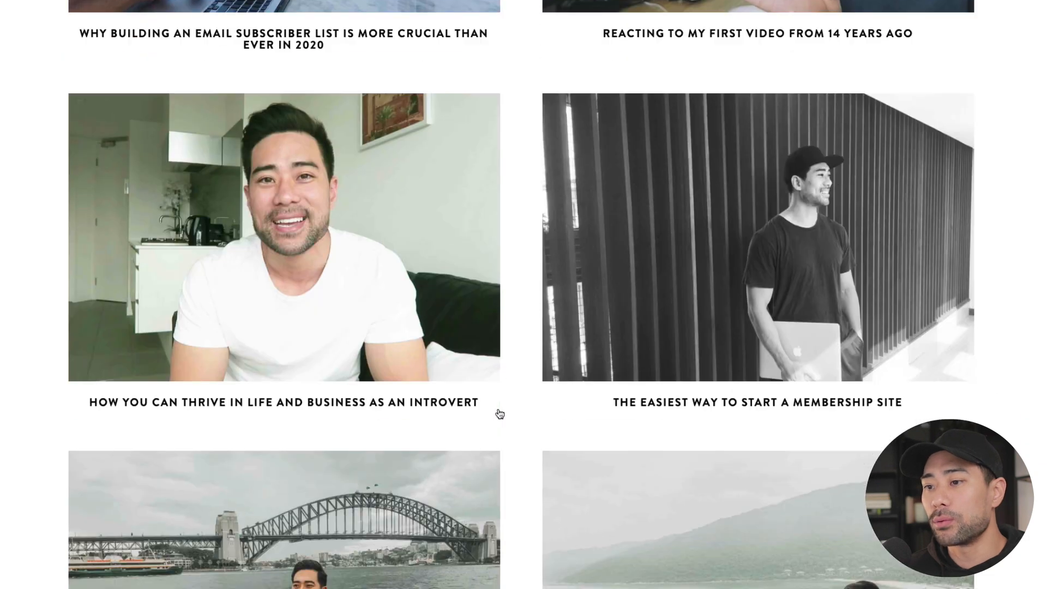
{"action": "scroll", "coordinate": [499, 414], "scroll_direction": "down", "scroll_amount": 3}
{"action": "scroll", "coordinate": [508, 417], "scroll_direction": "down", "scroll_amount": 3}
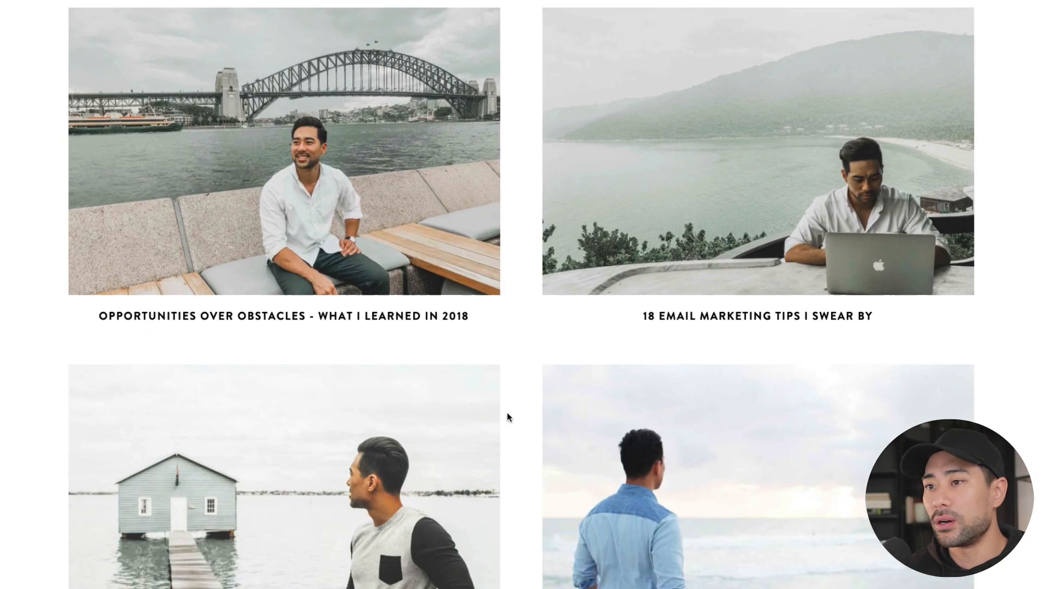
{"action": "right_click", "coordinate": [278, 308]}
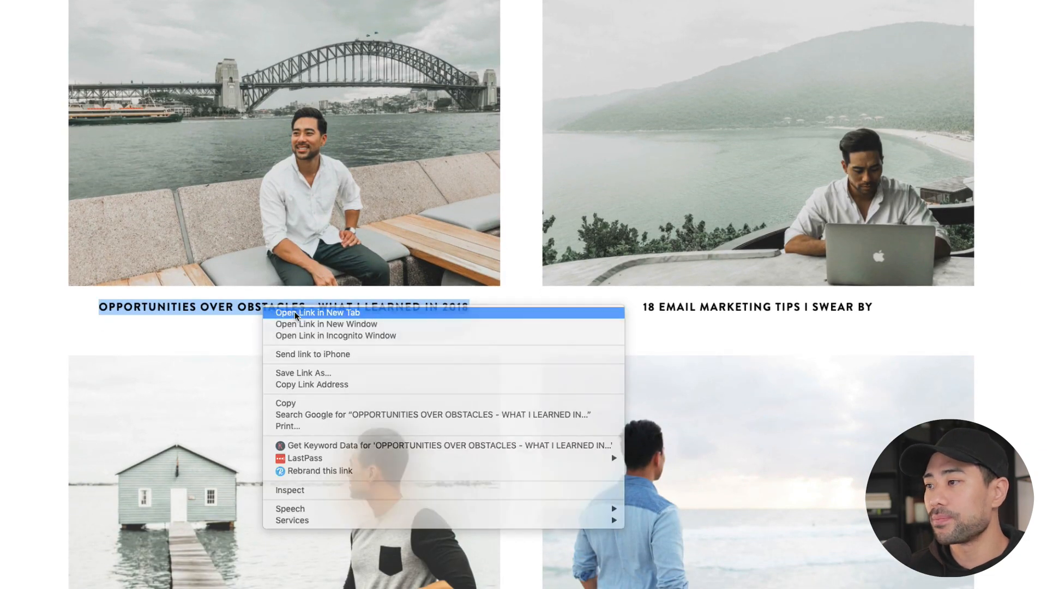
{"action": "left_click", "coordinate": [318, 312]}
{"action": "scroll", "coordinate": [679, 317], "scroll_direction": "down", "scroll_amount": 5}
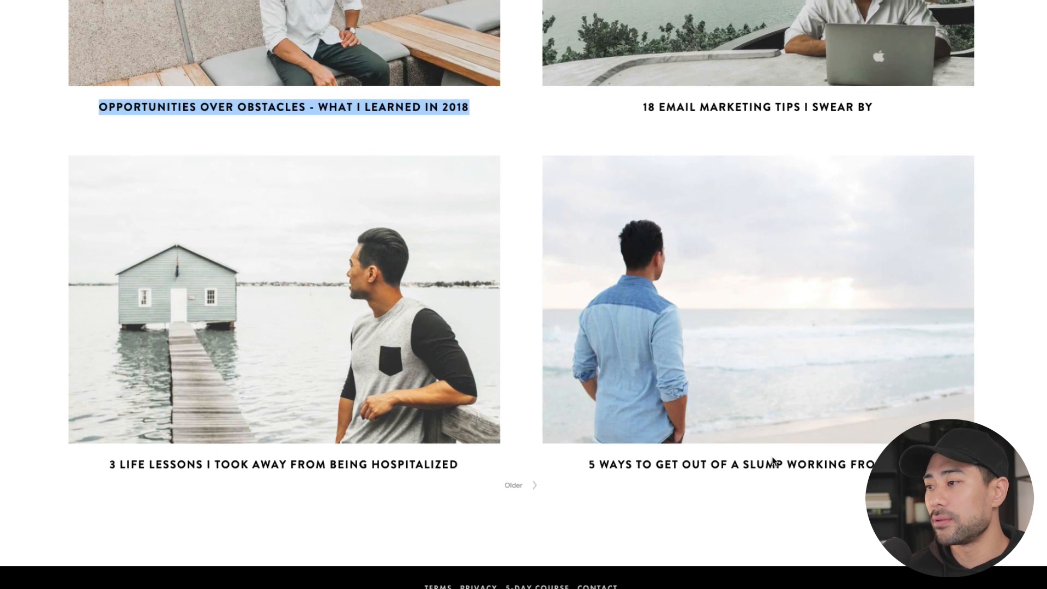
{"action": "right_click", "coordinate": [769, 471]}
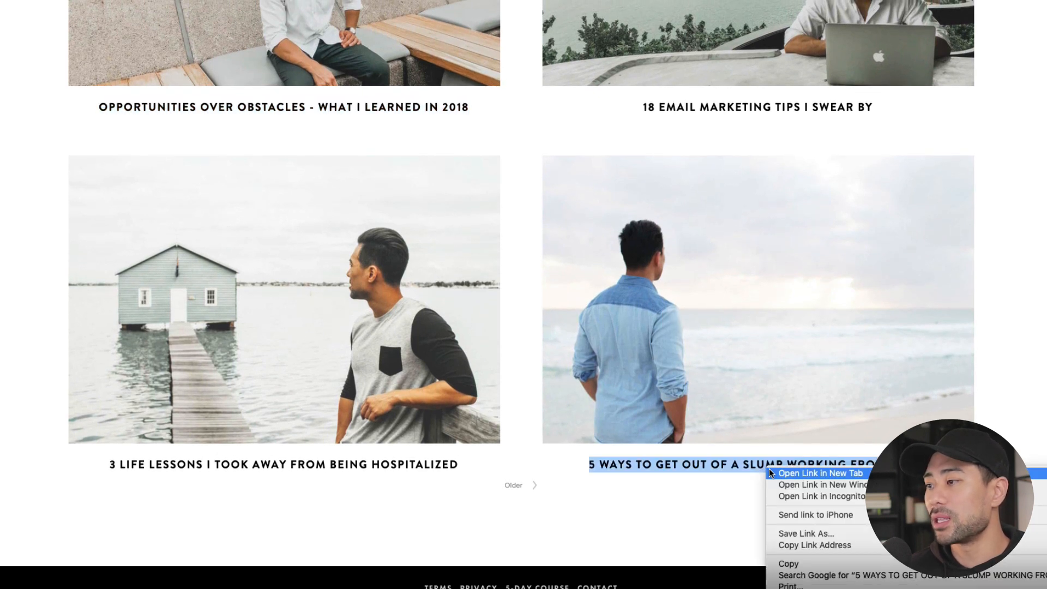
{"action": "left_click", "coordinate": [790, 478]}
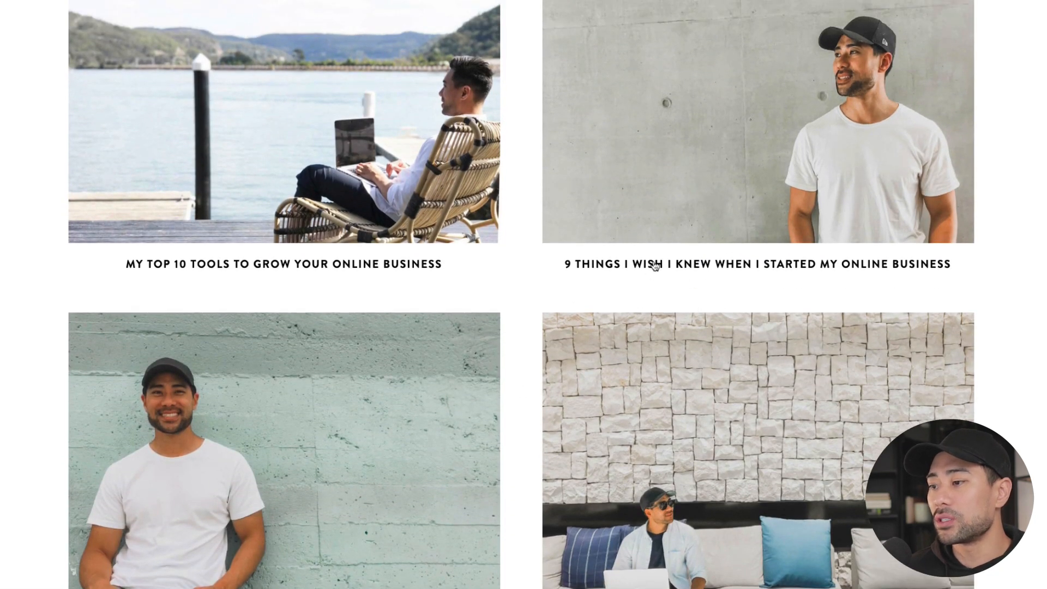
{"action": "scroll", "coordinate": [654, 266], "scroll_direction": "down", "scroll_amount": 3}
{"action": "scroll", "coordinate": [655, 266], "scroll_direction": "down", "scroll_amount": 2}
{"action": "scroll", "coordinate": [655, 266], "scroll_direction": "up", "scroll_amount": 2}
{"action": "scroll", "coordinate": [655, 266], "scroll_direction": "up", "scroll_amount": 2}
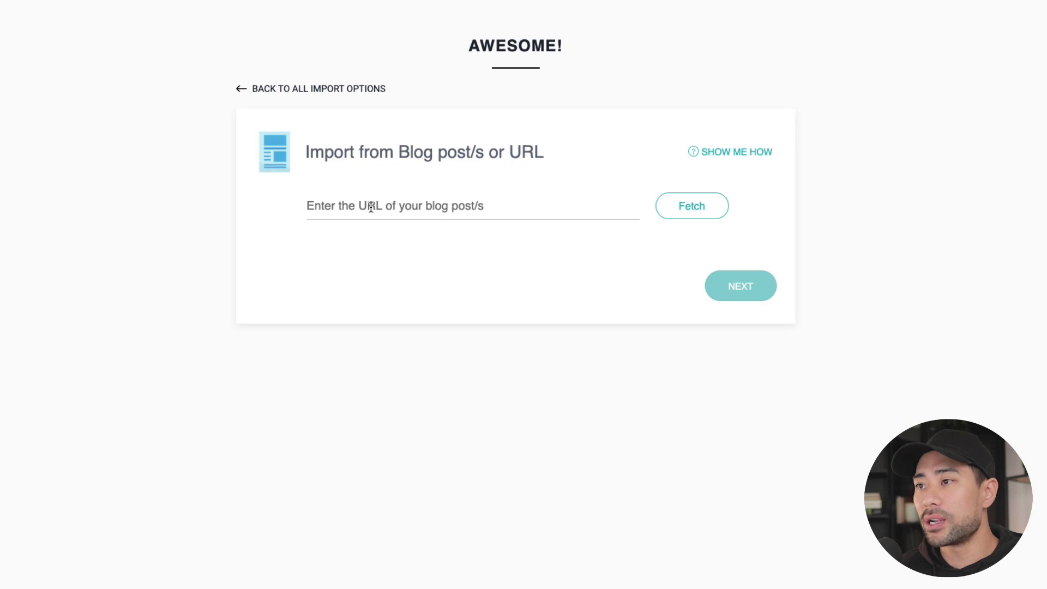
Fetch the self-discipline and Opportunities Over Obstacles post URLs into the import list
{"action": "left_click", "coordinate": [376, 206]}
{"action": "key", "text": "ctrl+v"}
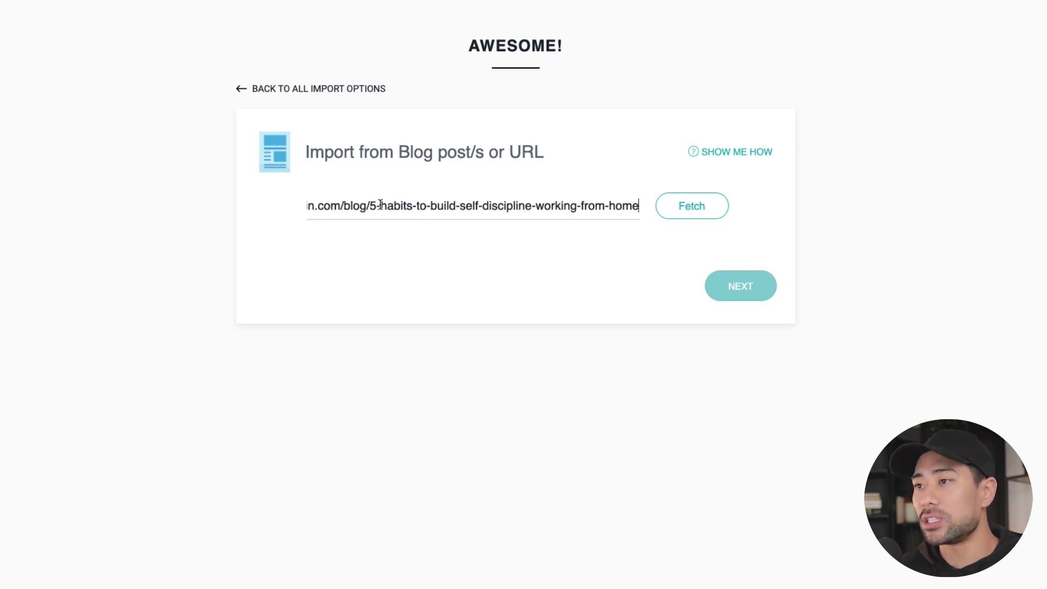
{"action": "left_click", "coordinate": [697, 213]}
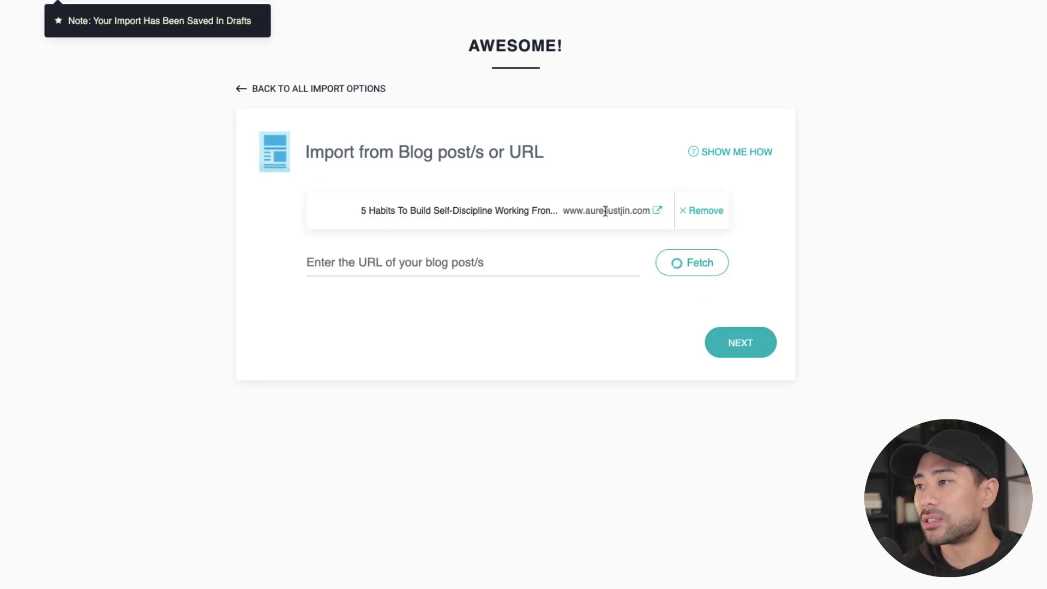
{"action": "left_click", "coordinate": [440, 264]}
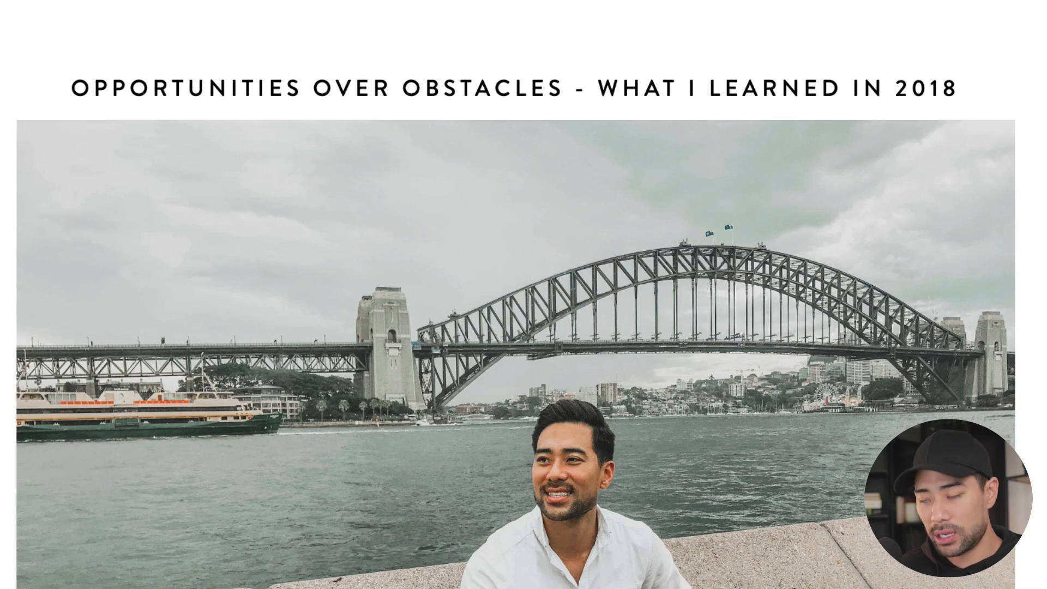
{"action": "right_click", "coordinate": [214, 2]}
{"action": "left_click", "coordinate": [242, 25]}
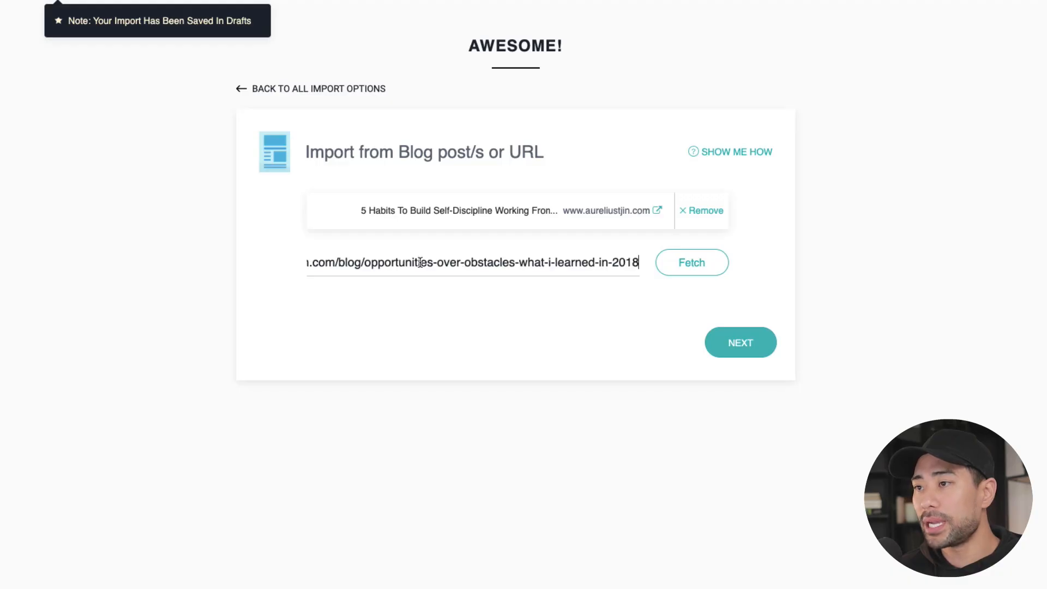
{"action": "left_click", "coordinate": [689, 262]}
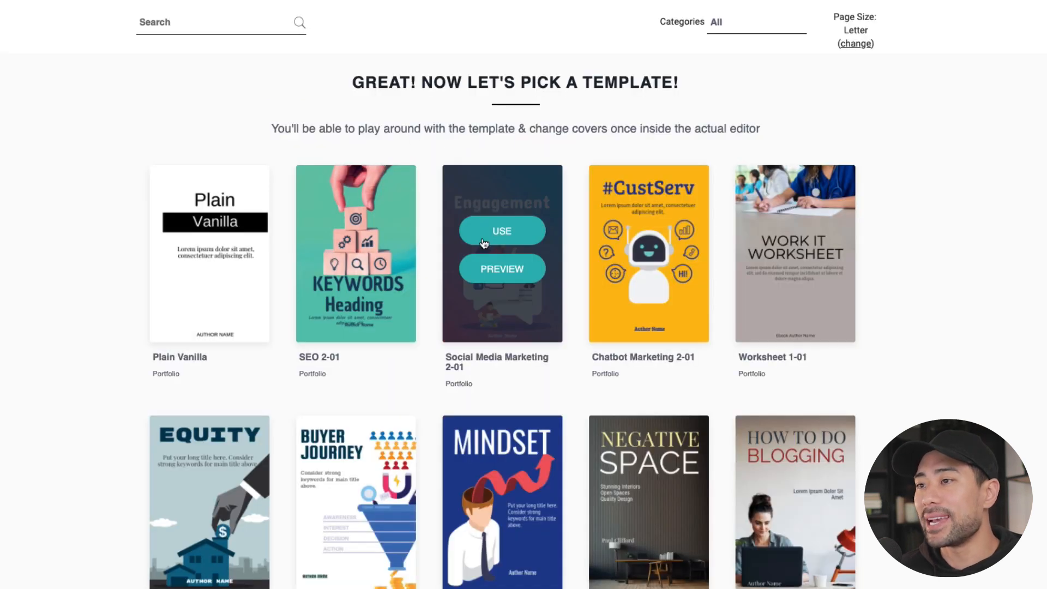
{"action": "scroll", "coordinate": [648, 491], "scroll_direction": "down", "scroll_amount": 5}
{"action": "scroll", "coordinate": [649, 491], "scroll_direction": "down", "scroll_amount": 5}
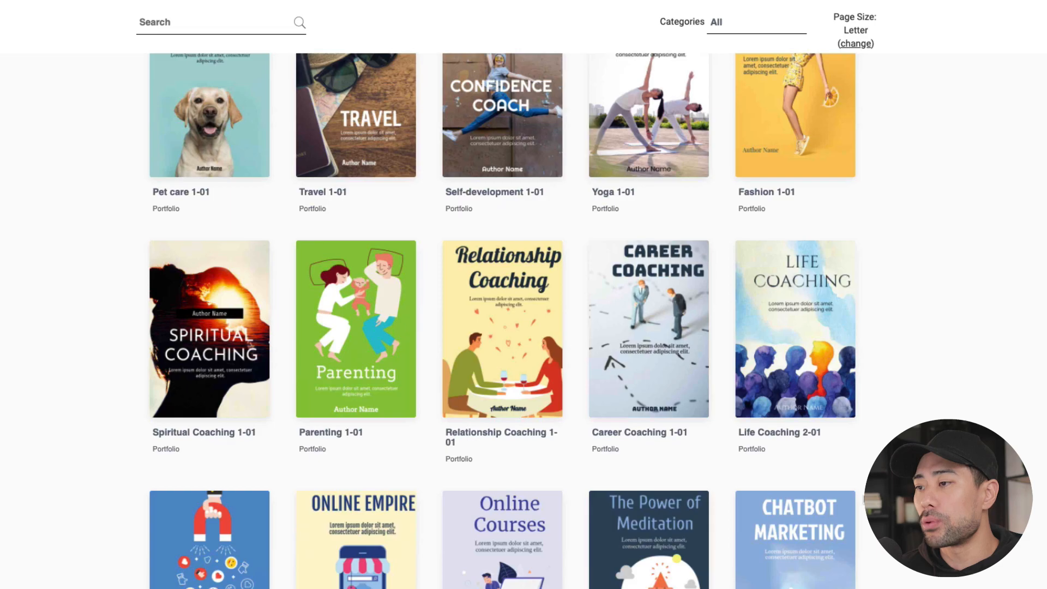
{"action": "scroll", "coordinate": [648, 491], "scroll_direction": "down", "scroll_amount": 5}
{"action": "scroll", "coordinate": [503, 327], "scroll_direction": "down", "scroll_amount": 5}
{"action": "scroll", "coordinate": [502, 327], "scroll_direction": "down", "scroll_amount": 5}
{"action": "scroll", "coordinate": [503, 328], "scroll_direction": "down", "scroll_amount": 5}
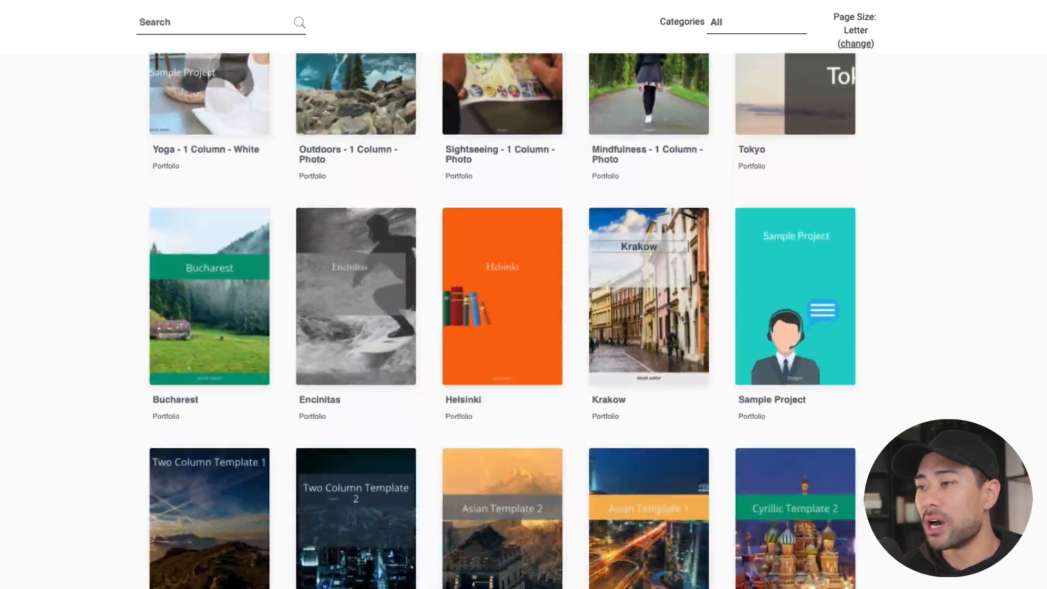
{"action": "scroll", "coordinate": [503, 327], "scroll_direction": "down", "scroll_amount": 5}
{"action": "scroll", "coordinate": [502, 328], "scroll_direction": "down", "scroll_amount": 5}
{"action": "scroll", "coordinate": [502, 328], "scroll_direction": "down", "scroll_amount": 5}
{"action": "scroll", "coordinate": [502, 327], "scroll_direction": "down", "scroll_amount": 5}
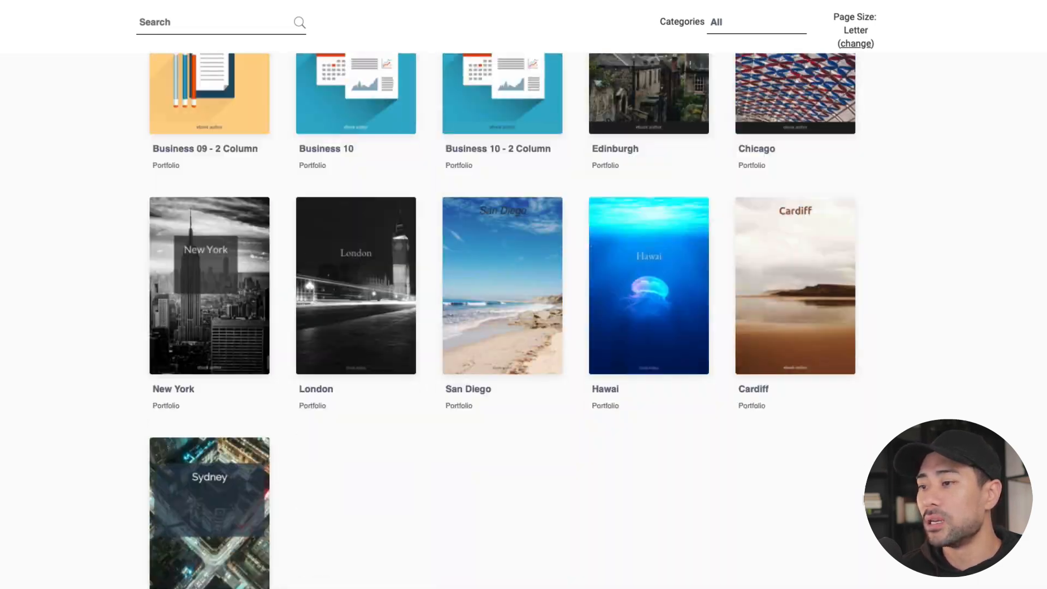
{"action": "scroll", "coordinate": [503, 327], "scroll_direction": "down", "scroll_amount": 2}
{"action": "scroll", "coordinate": [502, 328], "scroll_direction": "up", "scroll_amount": 10}
{"action": "scroll", "coordinate": [503, 327], "scroll_direction": "up", "scroll_amount": 5}
{"action": "scroll", "coordinate": [502, 327], "scroll_direction": "down", "scroll_amount": 2}
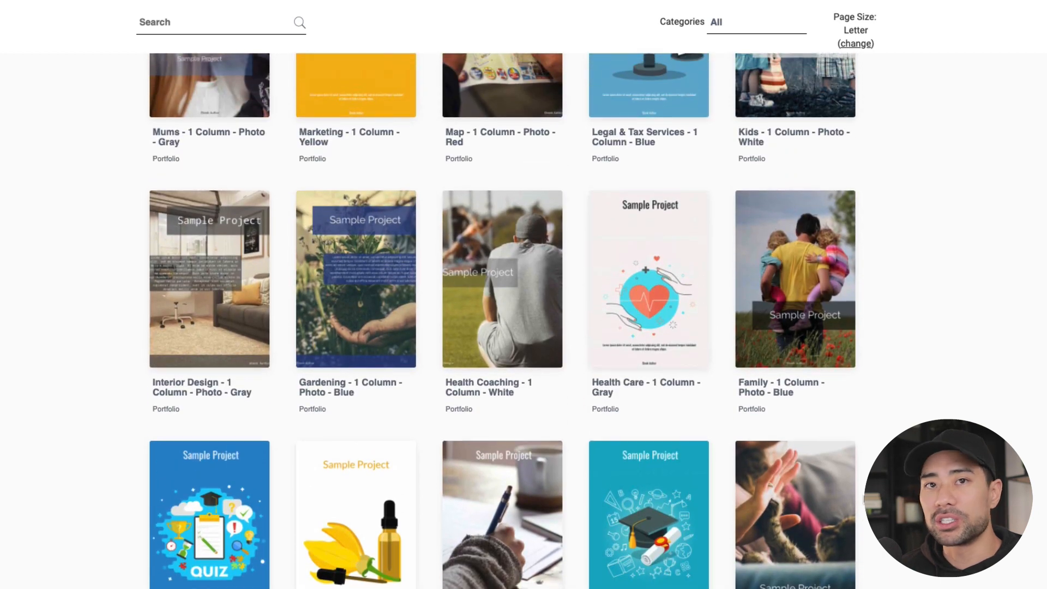
{"action": "scroll", "coordinate": [503, 327], "scroll_direction": "down", "scroll_amount": 1}
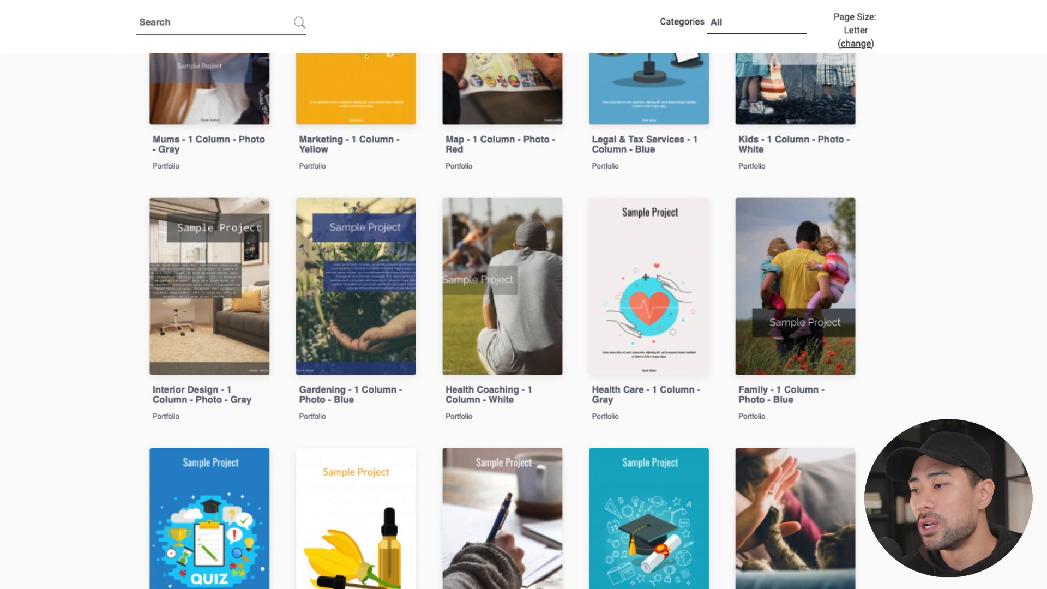
{"action": "scroll", "coordinate": [524, 327], "scroll_direction": "up", "scroll_amount": 10}
{"action": "scroll", "coordinate": [525, 328], "scroll_direction": "up", "scroll_amount": 2}
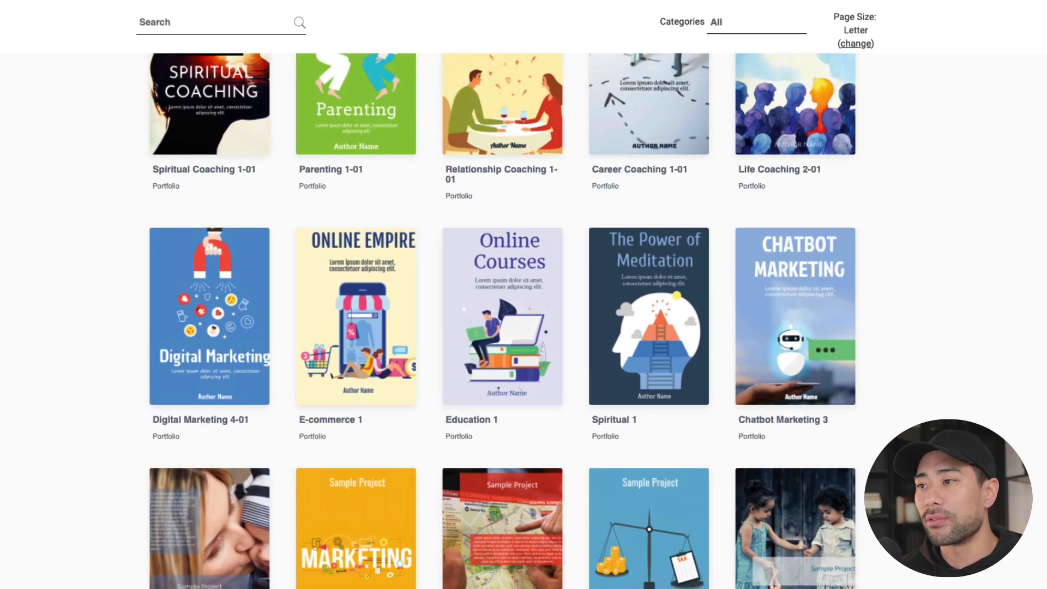
{"action": "scroll", "coordinate": [524, 328], "scroll_direction": "up", "scroll_amount": 1}
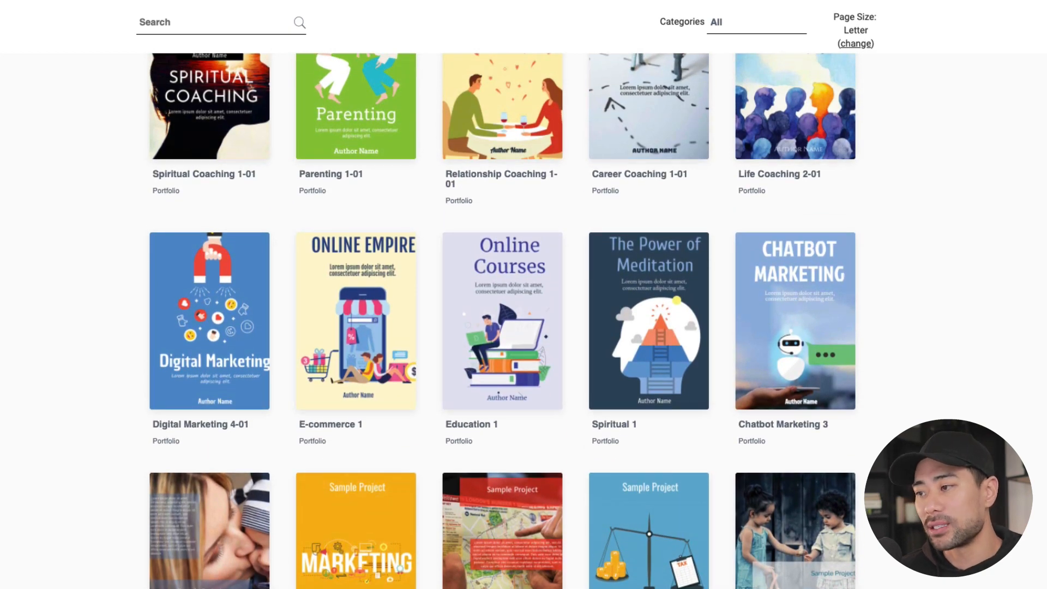
{"action": "scroll", "coordinate": [524, 327], "scroll_direction": "up", "scroll_amount": 5}
{"action": "scroll", "coordinate": [523, 328], "scroll_direction": "up", "scroll_amount": 10}
{"action": "scroll", "coordinate": [523, 328], "scroll_direction": "up", "scroll_amount": 2}
{"action": "scroll", "coordinate": [523, 328], "scroll_direction": "down", "scroll_amount": 2}
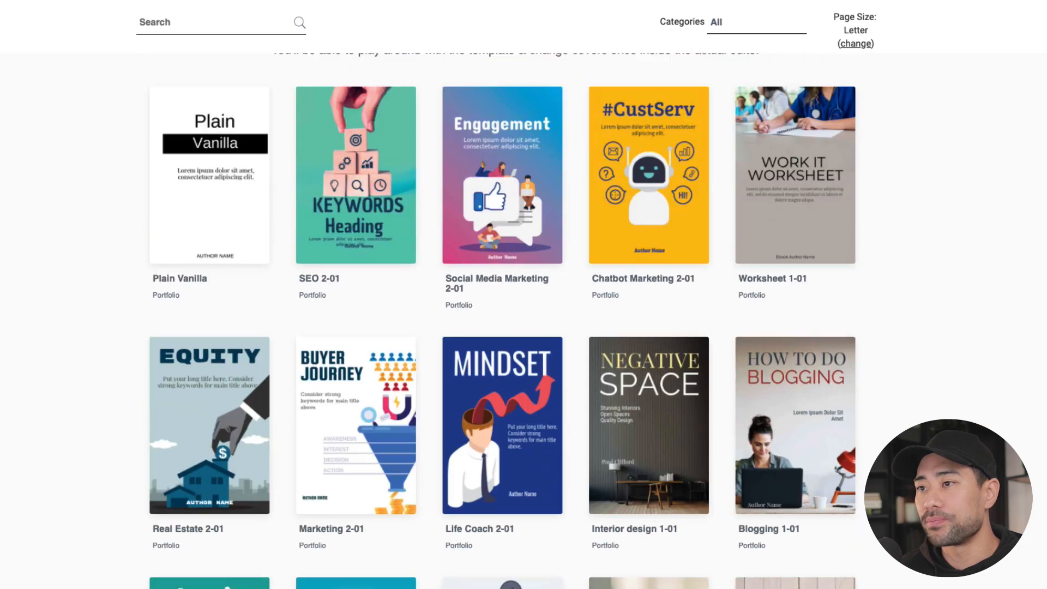
{"action": "scroll", "coordinate": [523, 328], "scroll_direction": "up", "scroll_amount": 3}
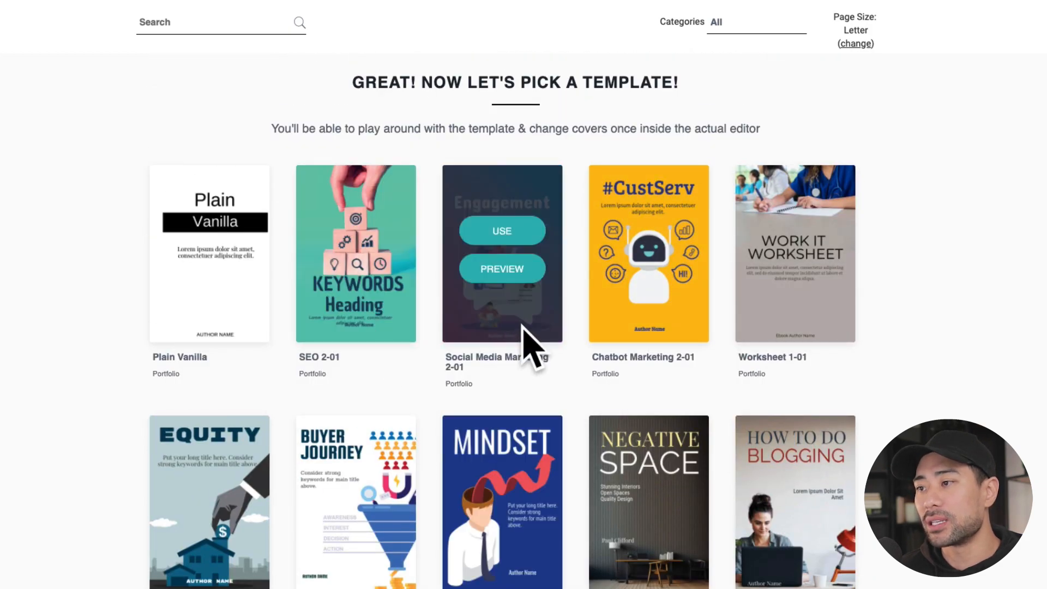
{"action": "scroll", "coordinate": [884, 418], "scroll_direction": "down", "scroll_amount": 4}
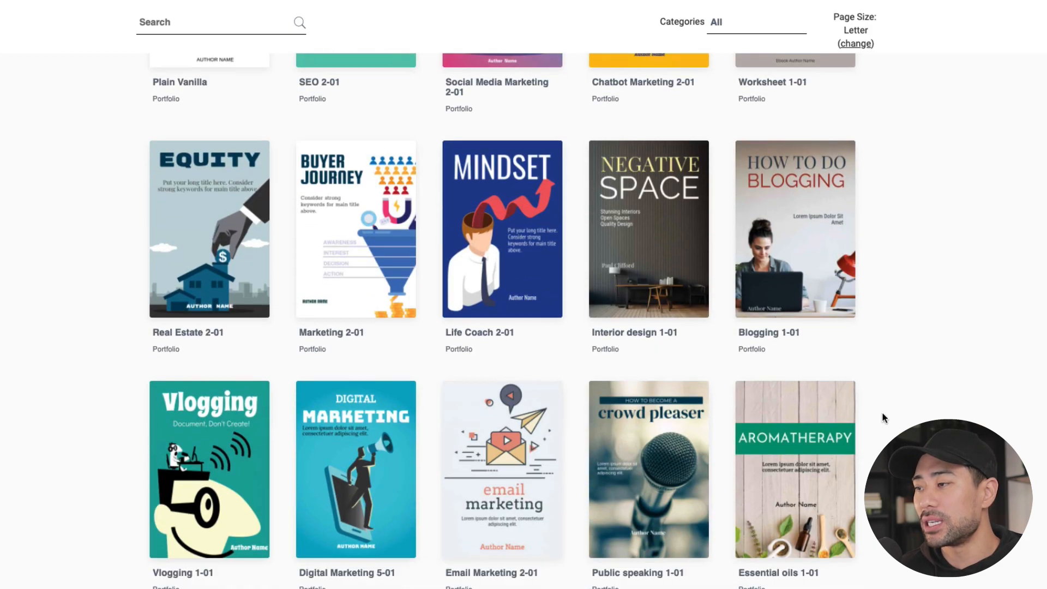
{"action": "scroll", "coordinate": [884, 418], "scroll_direction": "down", "scroll_amount": 4}
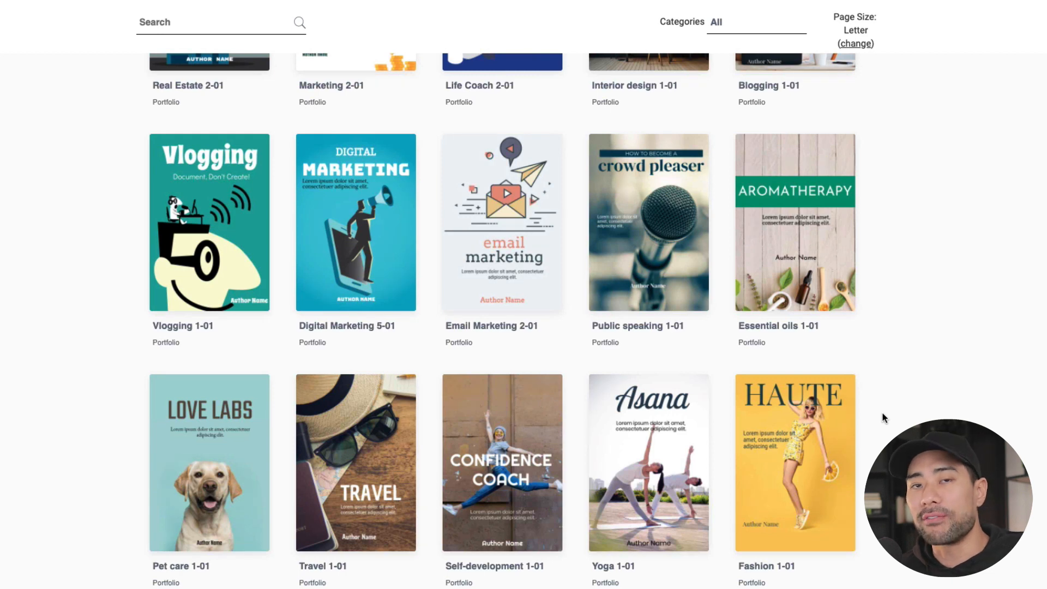
{"action": "scroll", "coordinate": [893, 415], "scroll_direction": "up", "scroll_amount": 1}
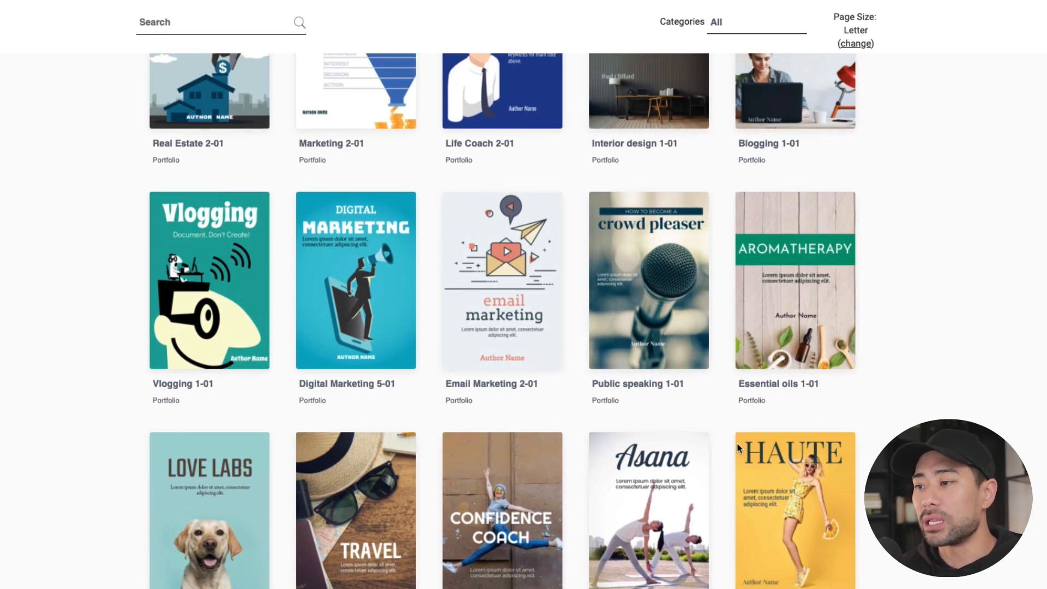
{"action": "scroll", "coordinate": [826, 447], "scroll_direction": "up", "scroll_amount": 10}
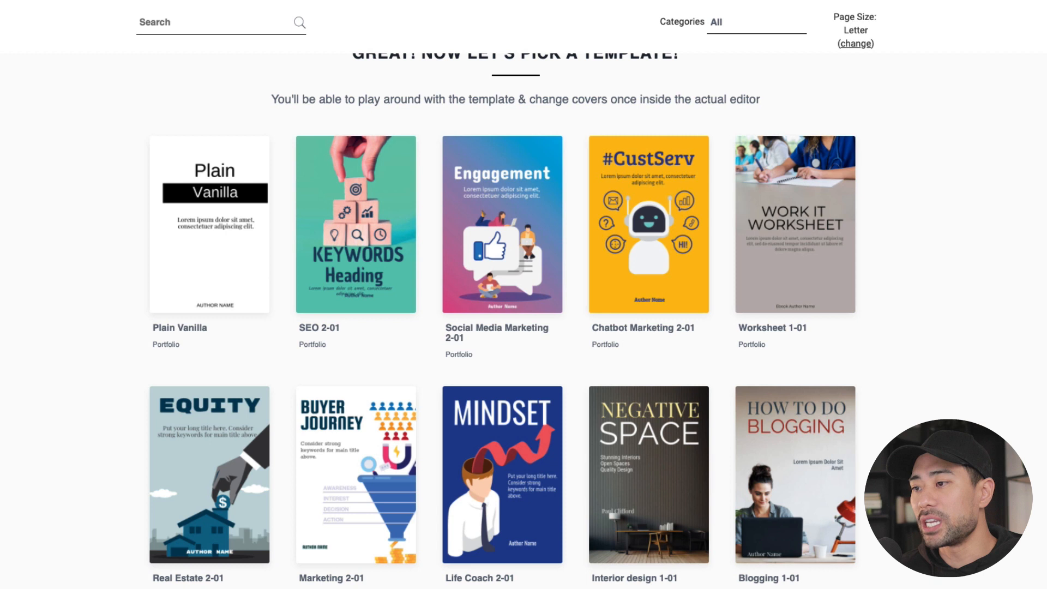
{"action": "mouse_move", "coordinate": [503, 475]}
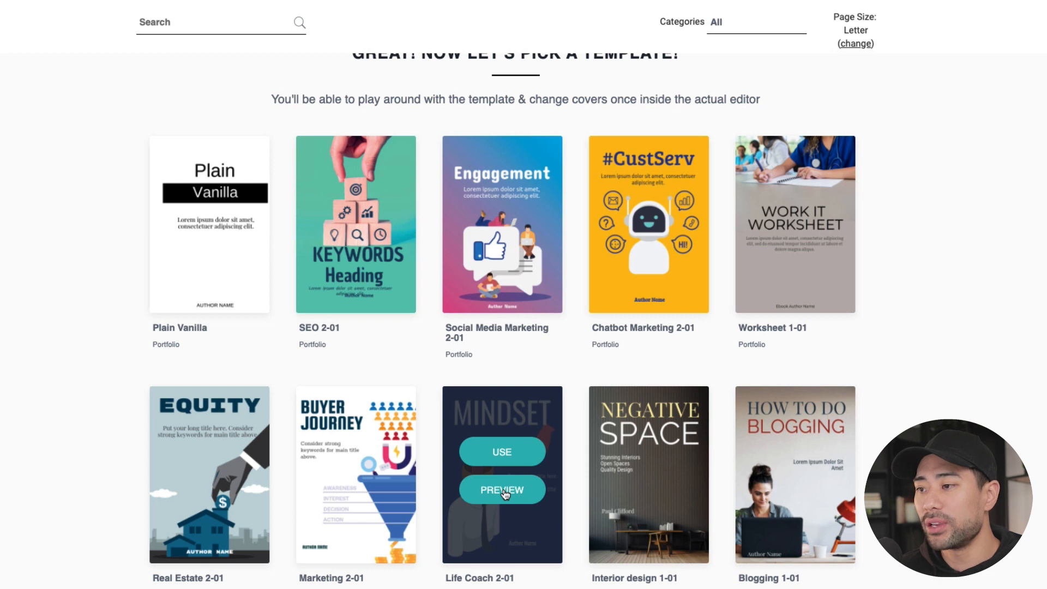
Use the Life Coach 2-01 template and select the MINDSET heading on the cover
{"action": "left_click", "coordinate": [506, 456]}
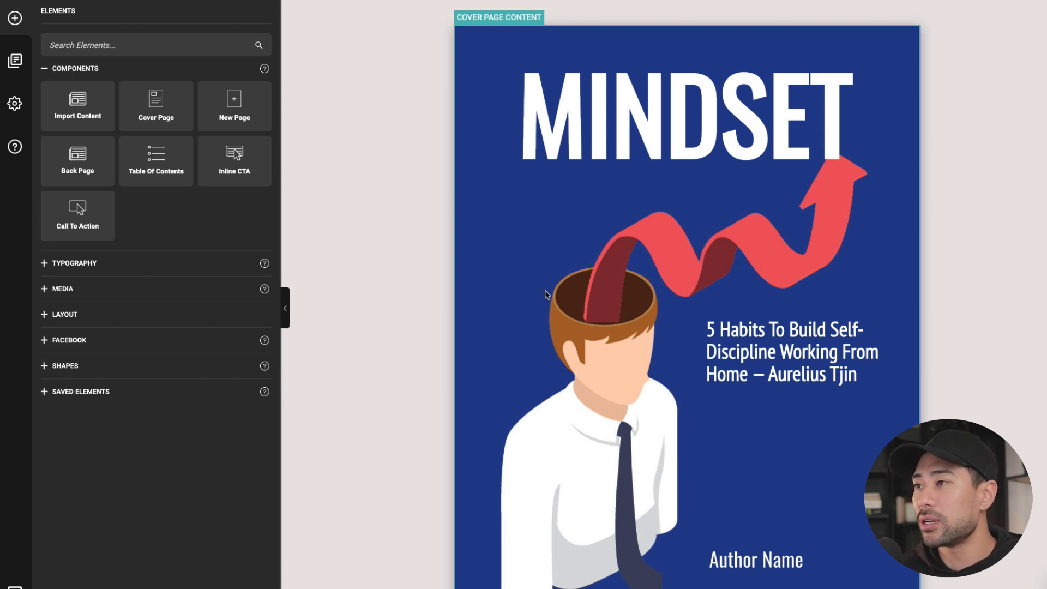
{"action": "left_click", "coordinate": [818, 237]}
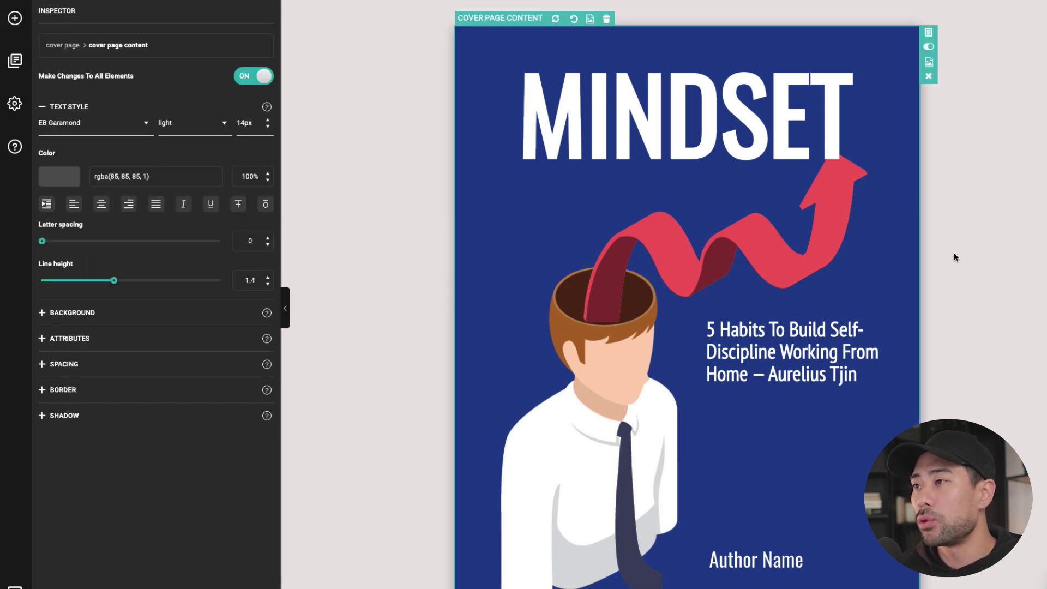
{"action": "left_click", "coordinate": [676, 135]}
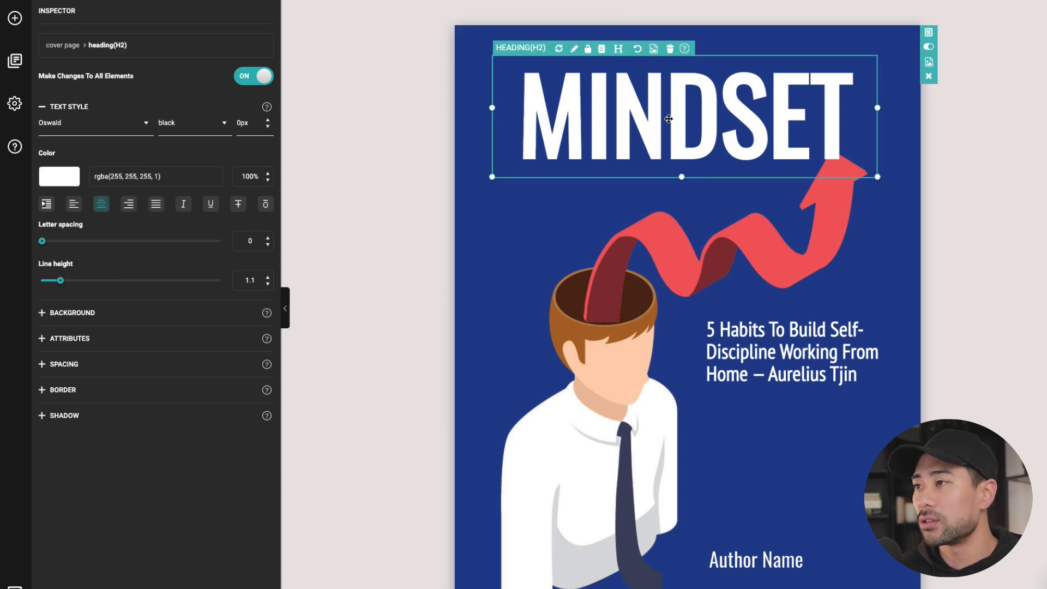
Retype the cover heading as SELF-HELP 101 and set its text size to 48 (after trying 18)
{"action": "double_click", "coordinate": [668, 119]}
{"action": "type", "text": "SE"}
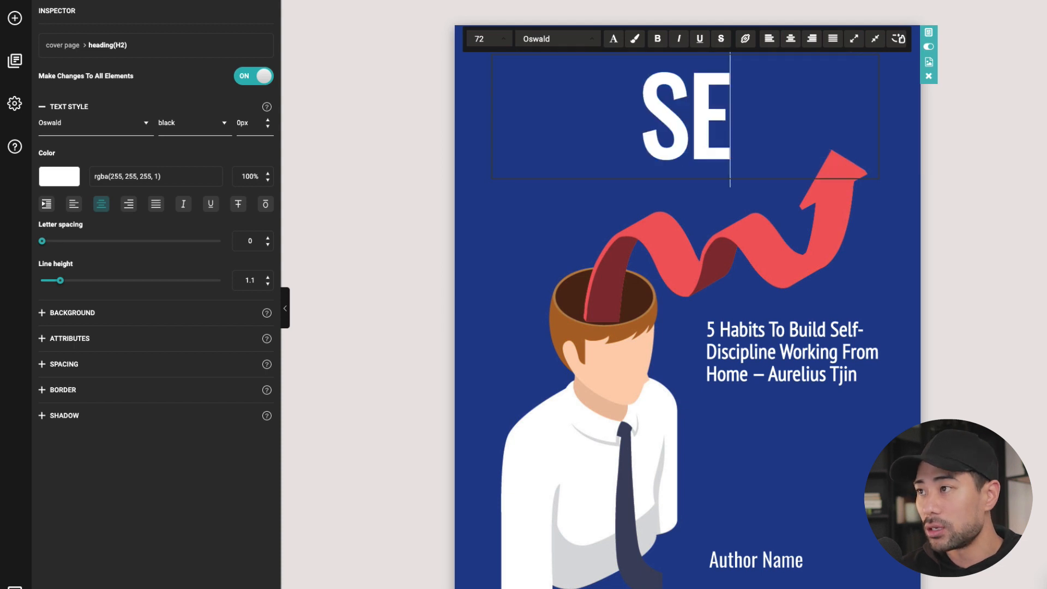
{"action": "type", "text": "LF-HELP"}
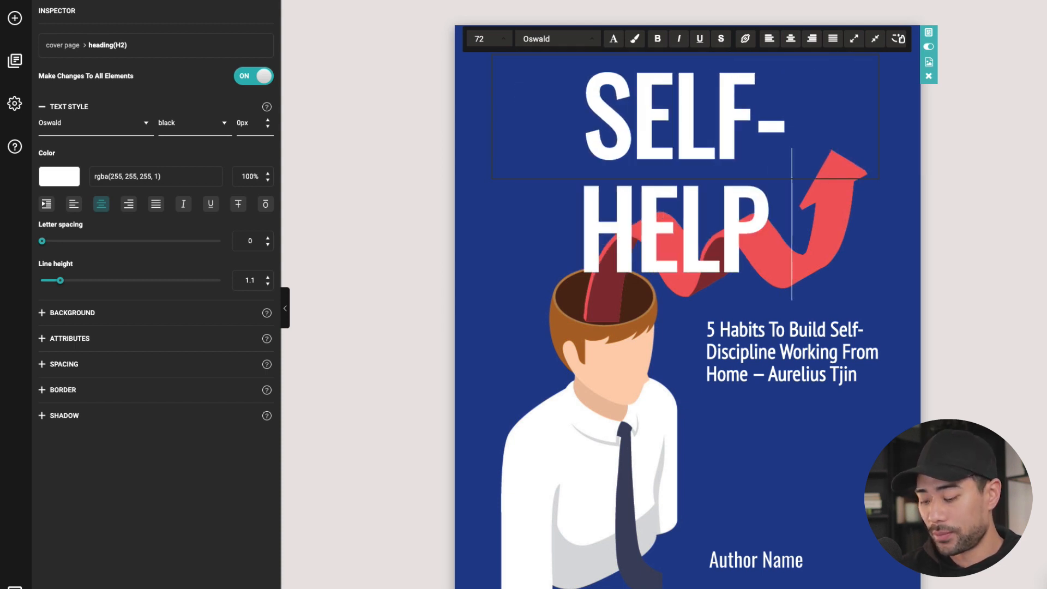
{"action": "type", "text": " 1010"}
{"action": "key", "text": "BackSpace"}
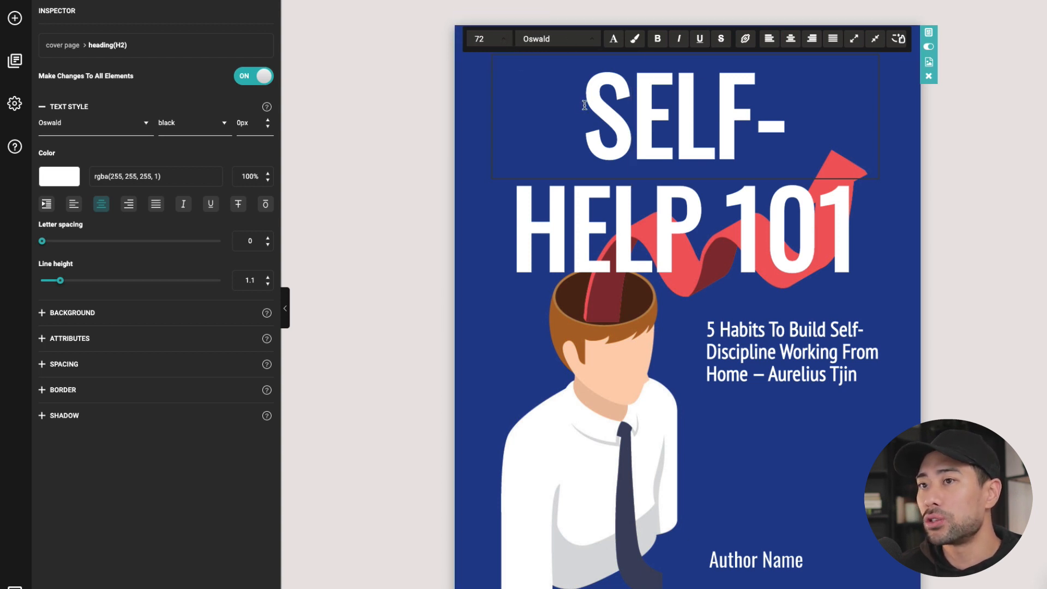
{"action": "left_click_drag", "start_coordinate": [584, 105], "coordinate": [882, 226]}
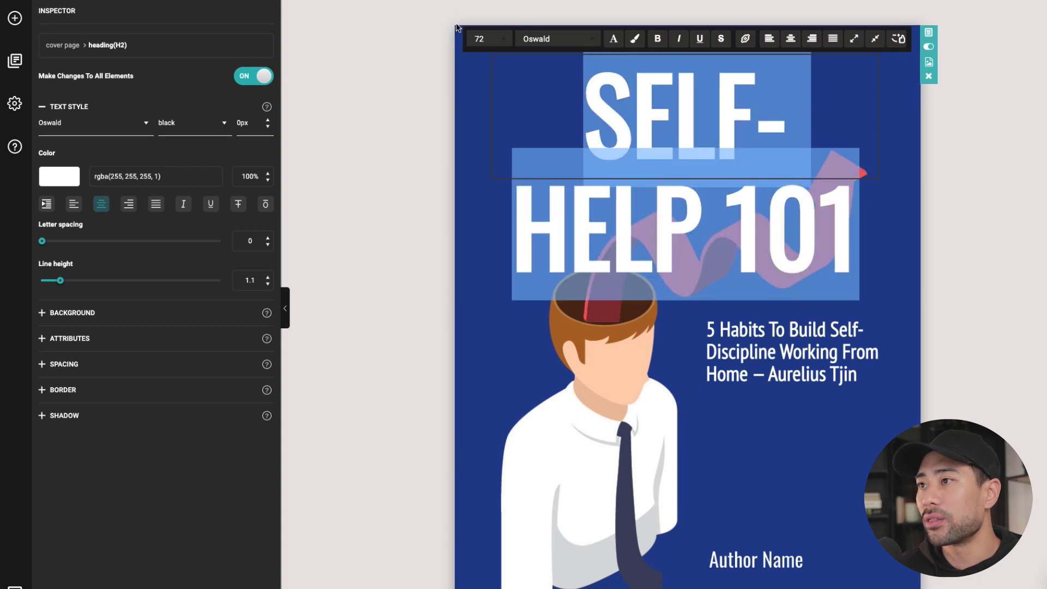
{"action": "left_click", "coordinate": [479, 38]}
{"action": "left_click", "coordinate": [491, 229]}
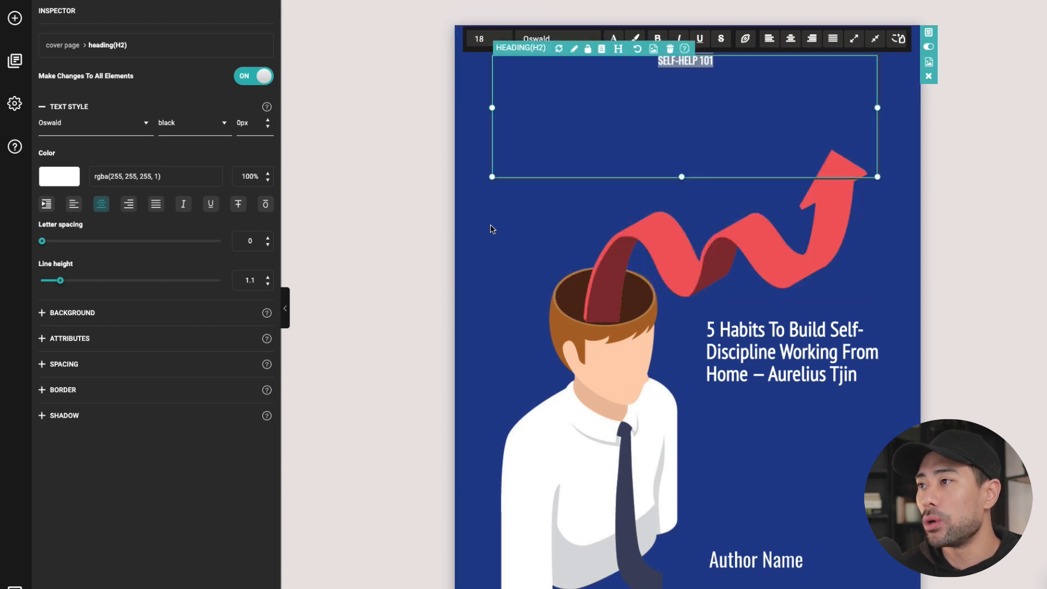
{"action": "left_click", "coordinate": [483, 42]}
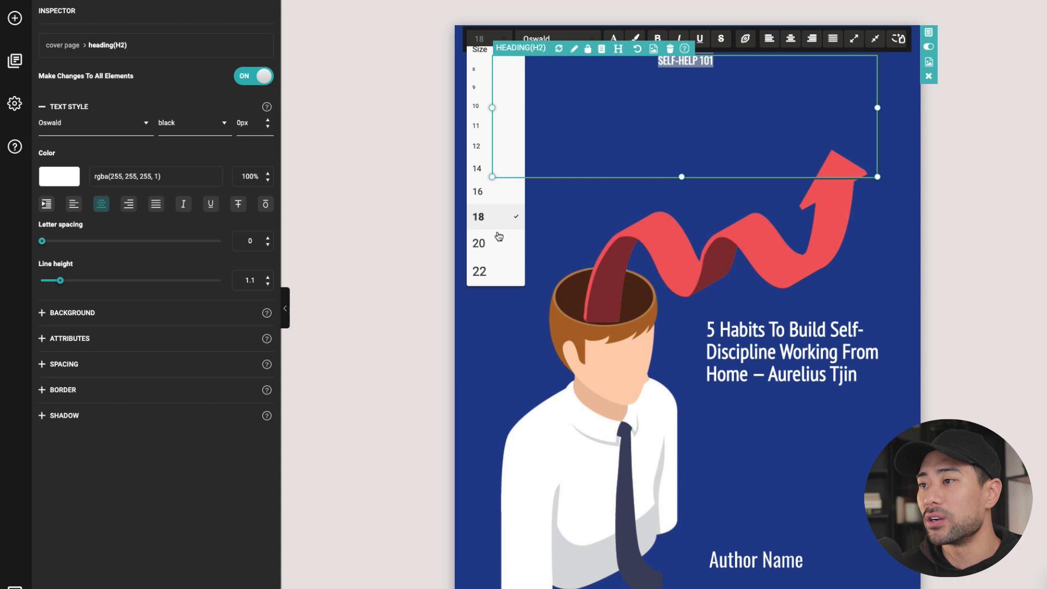
{"action": "scroll", "coordinate": [491, 205], "scroll_direction": "down", "scroll_amount": 4}
{"action": "left_click", "coordinate": [483, 186]}
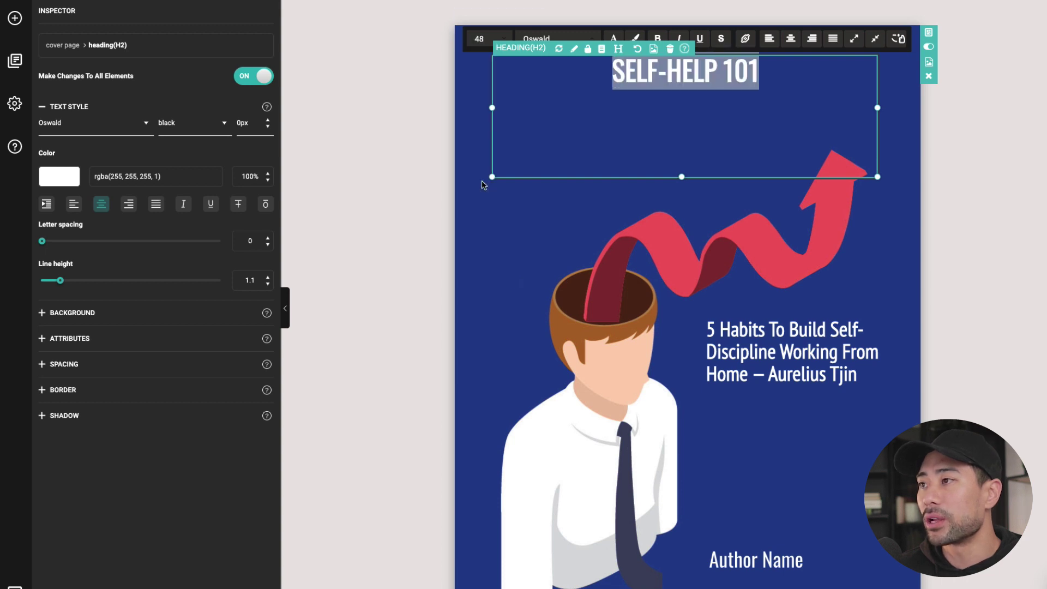
{"action": "left_click", "coordinate": [722, 73]}
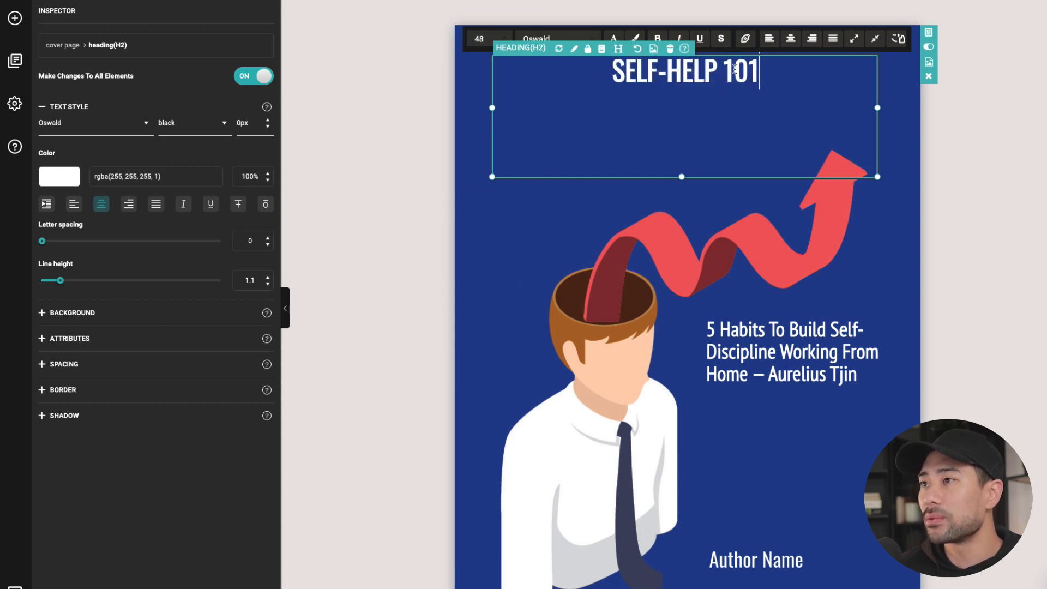
{"action": "left_click", "coordinate": [481, 41]}
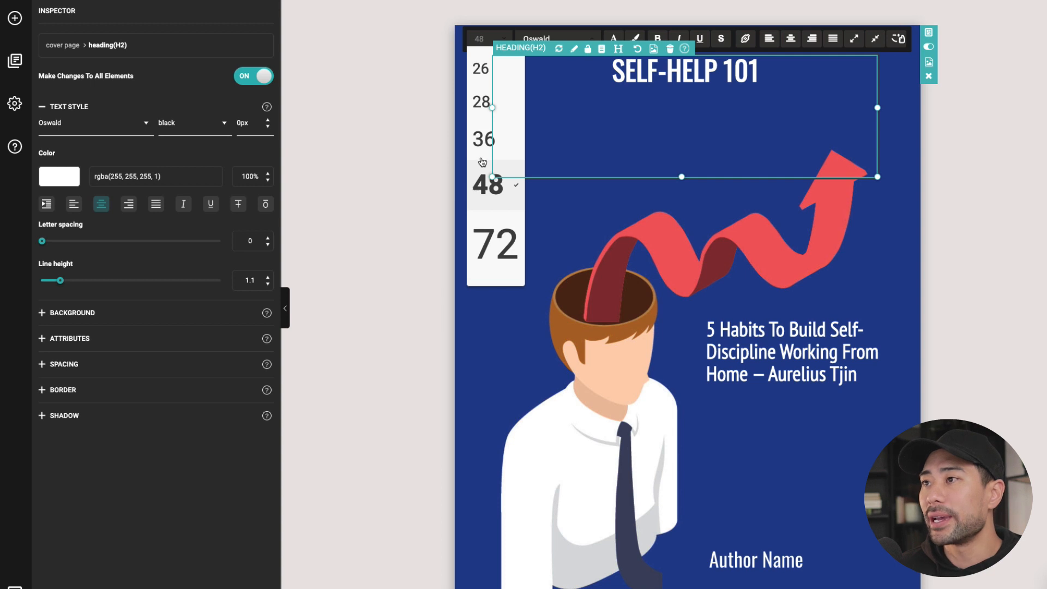
{"action": "left_click", "coordinate": [484, 41]}
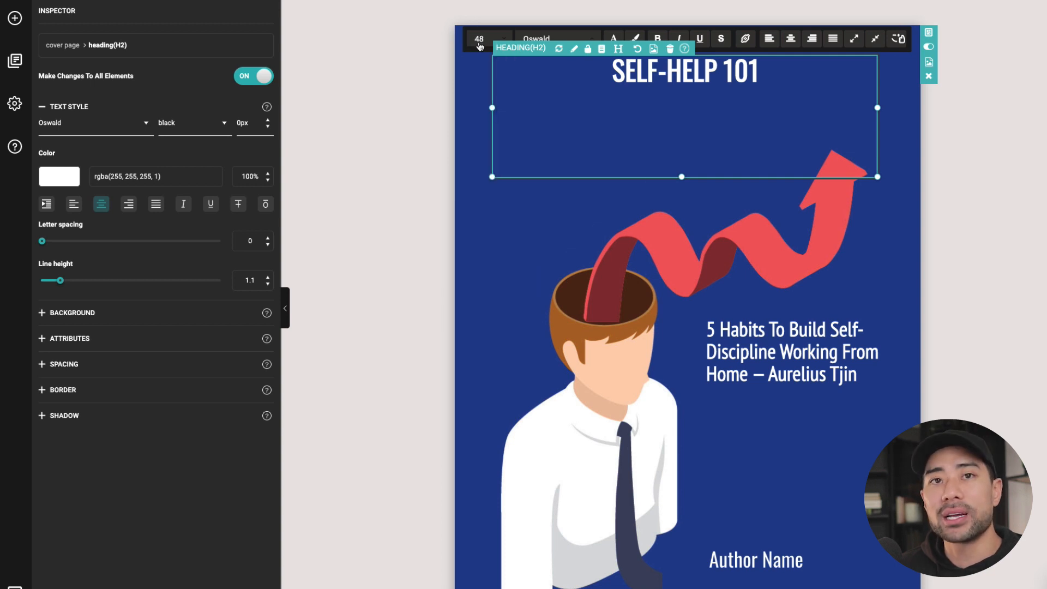
Select the SELF-HELP 101 heading and its font size value in the style settings for editing
{"action": "left_click_drag", "start_coordinate": [760, 72], "coordinate": [572, 72]}
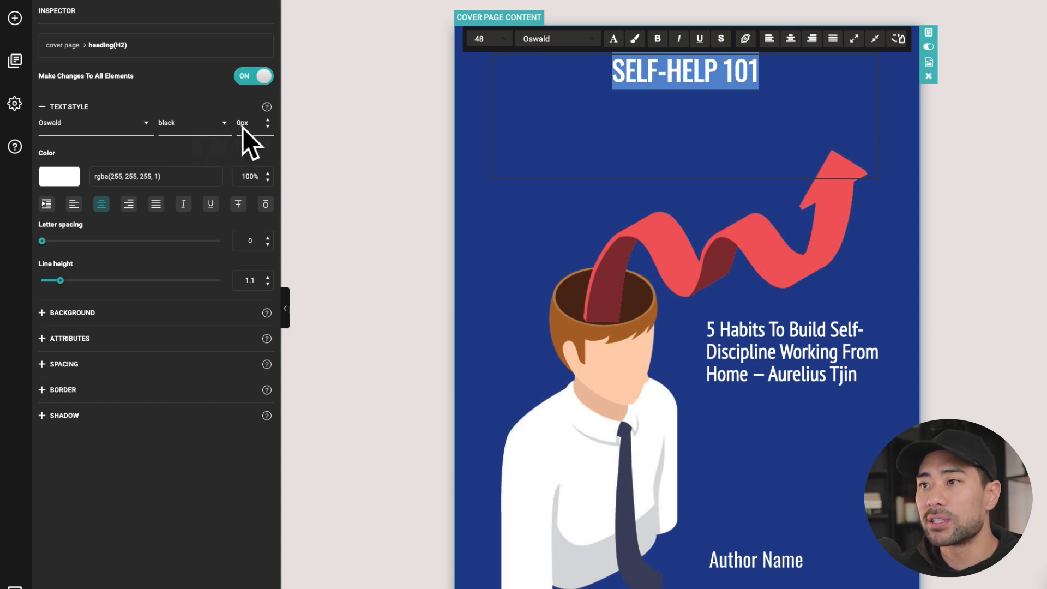
{"action": "double_click", "coordinate": [248, 123]}
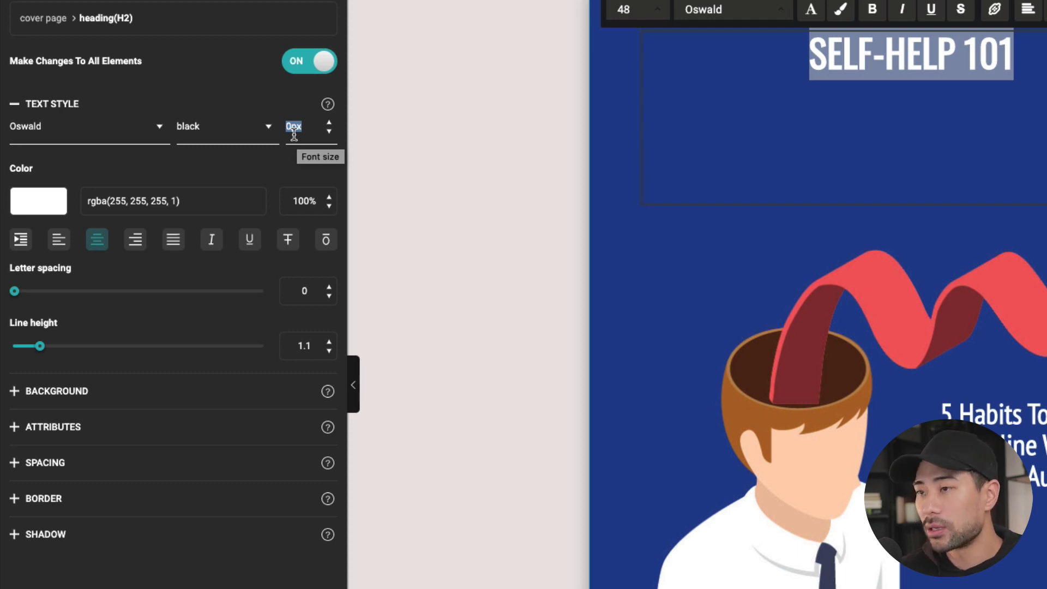
{"action": "type", "text": "70"}
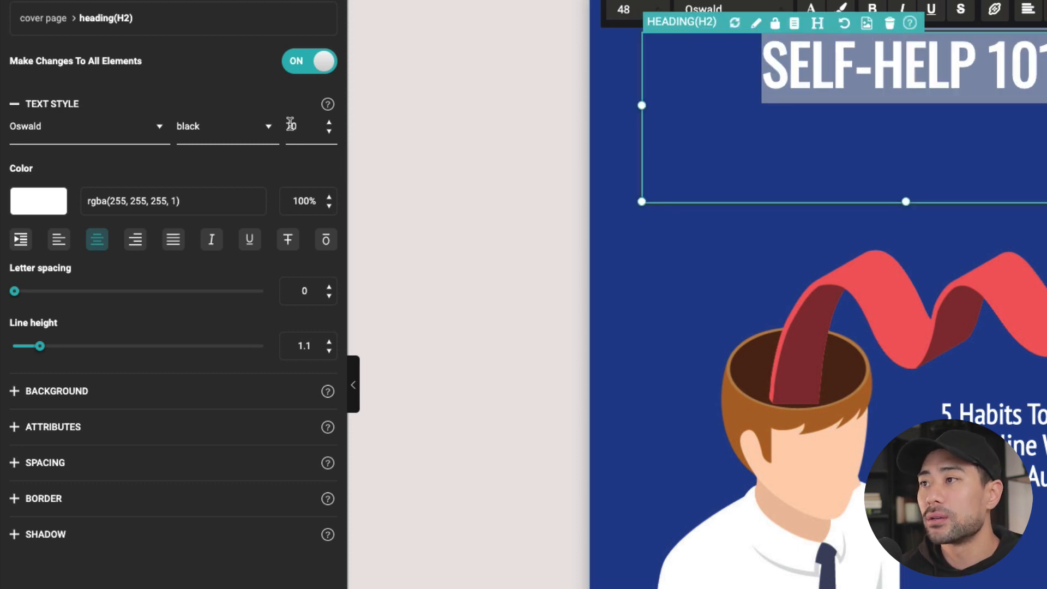
{"action": "type", "text": "100"}
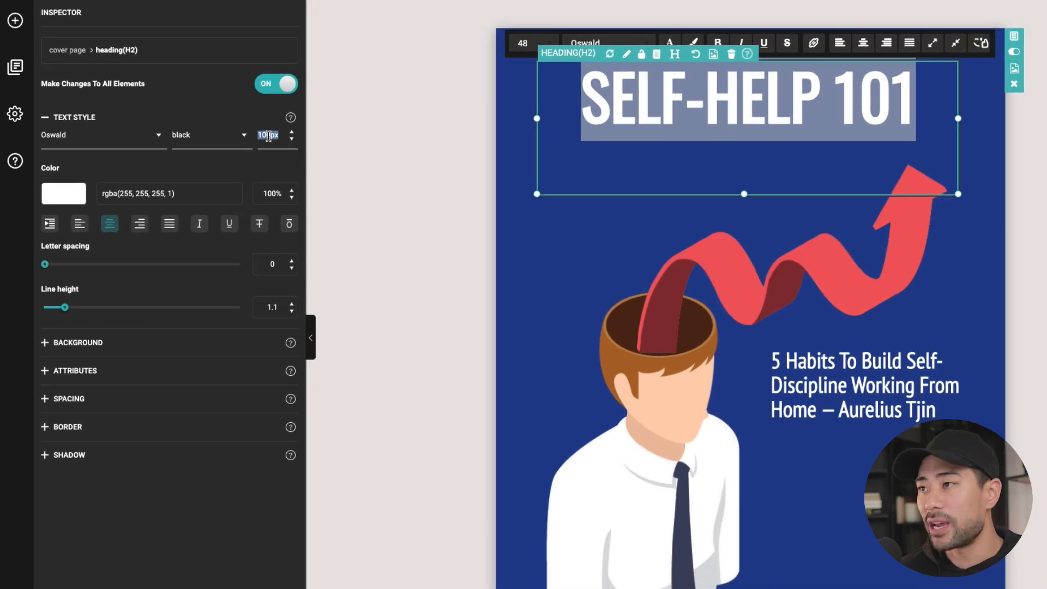
{"action": "type", "text": "110"}
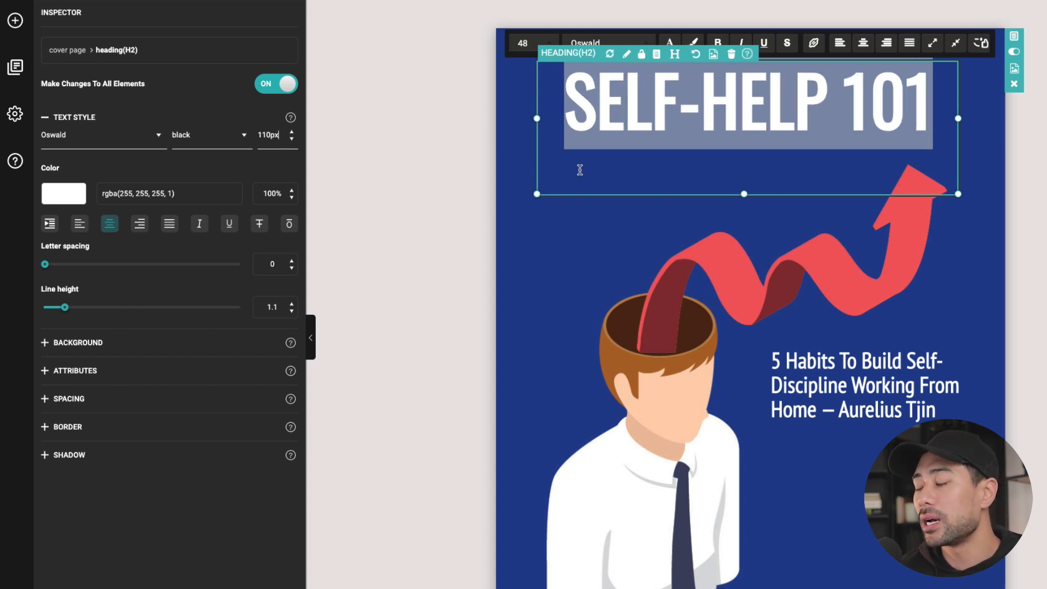
{"action": "left_click", "coordinate": [512, 249]}
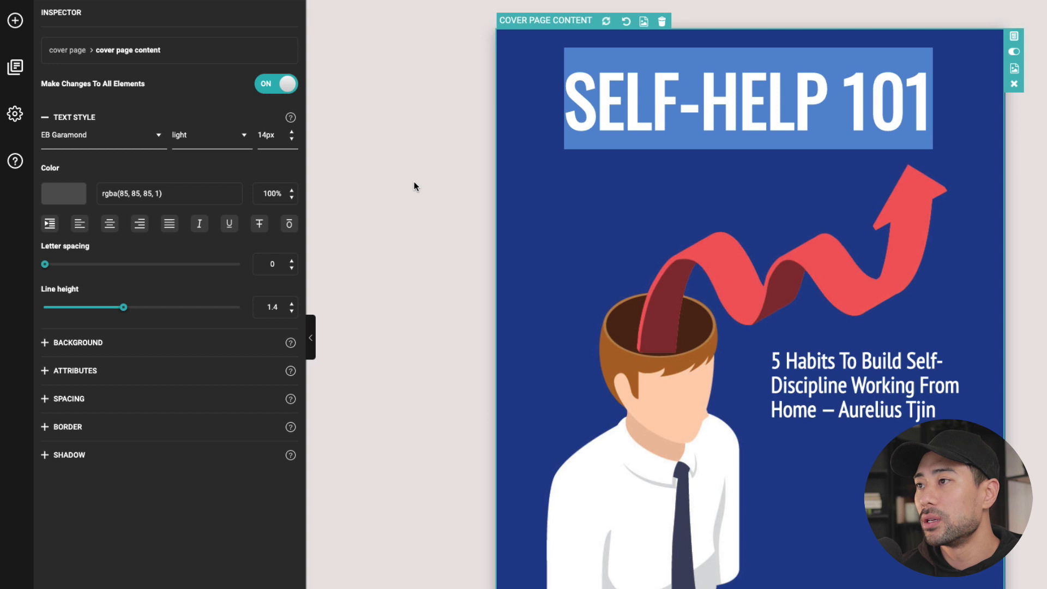
{"action": "double_click", "coordinate": [660, 113]}
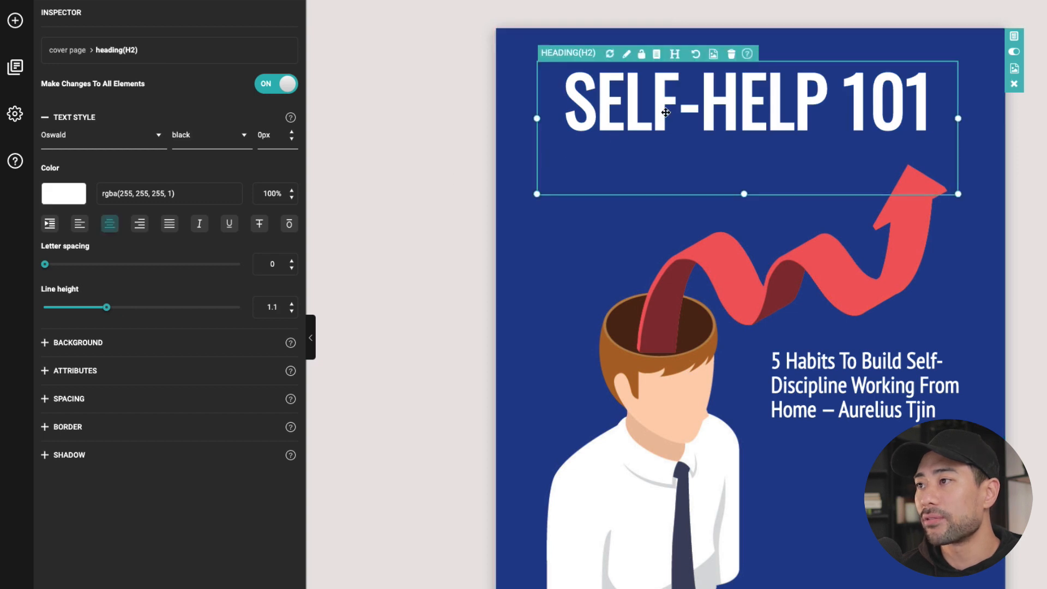
{"action": "left_click", "coordinate": [84, 135]}
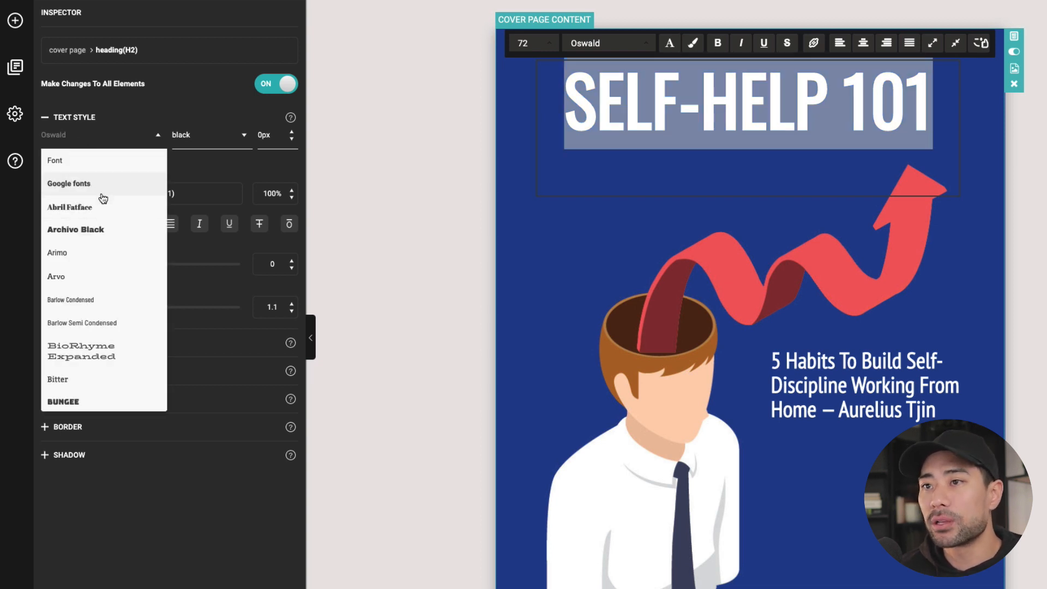
{"action": "scroll", "coordinate": [140, 337], "scroll_direction": "down", "scroll_amount": 4}
{"action": "scroll", "coordinate": [135, 339], "scroll_direction": "down", "scroll_amount": 4}
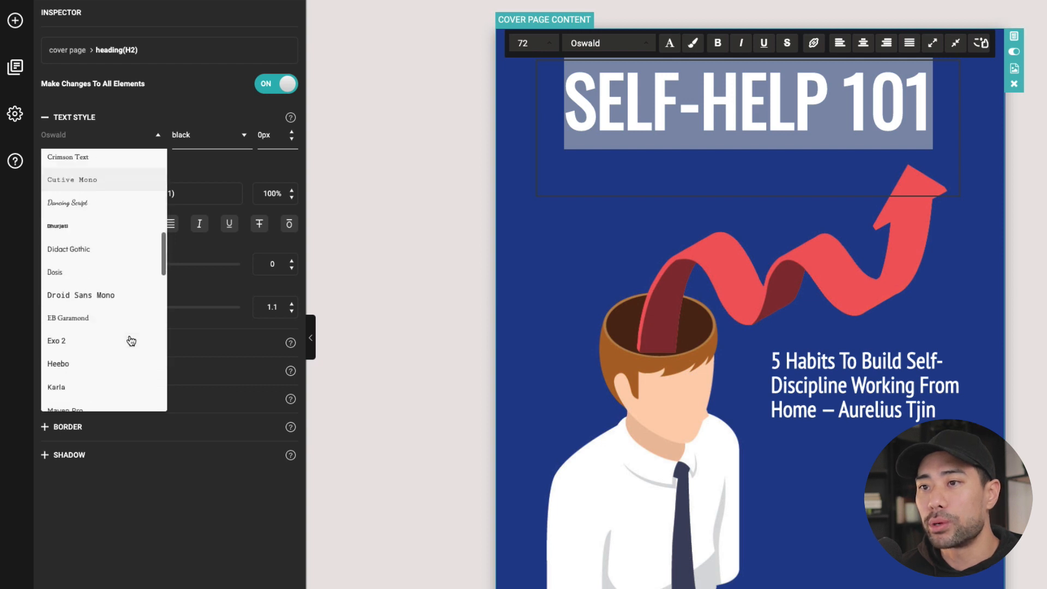
{"action": "scroll", "coordinate": [131, 340], "scroll_direction": "down", "scroll_amount": 4}
{"action": "scroll", "coordinate": [128, 341], "scroll_direction": "down", "scroll_amount": 2}
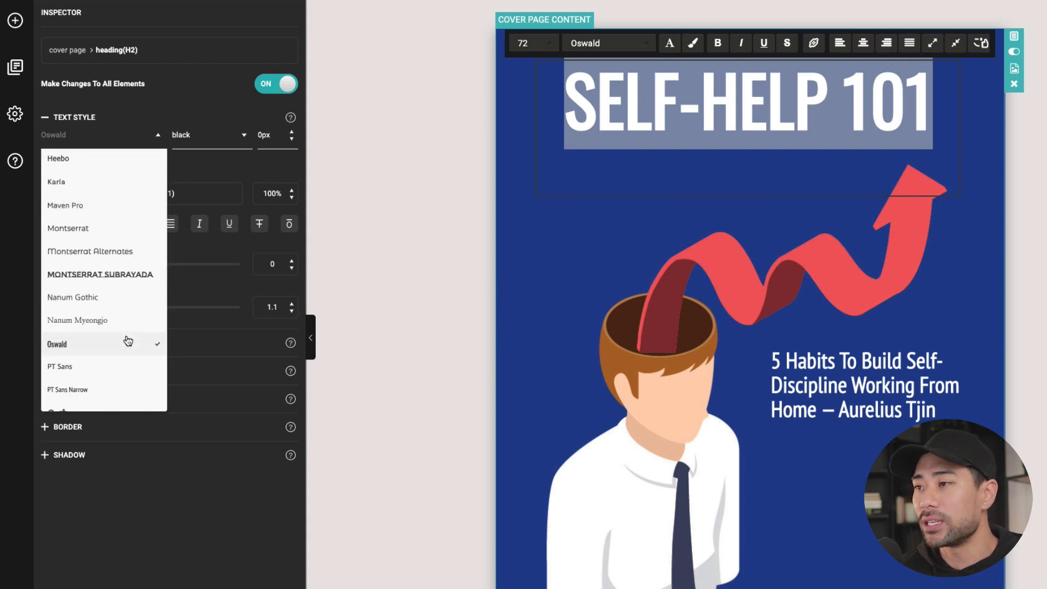
{"action": "left_click", "coordinate": [463, 232]}
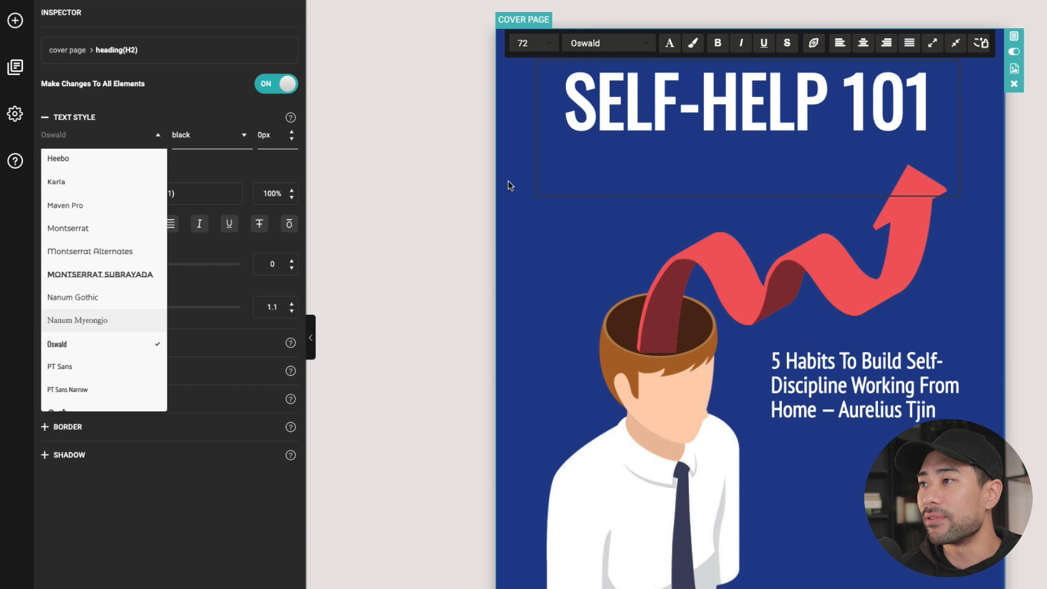
{"action": "left_click", "coordinate": [997, 143]}
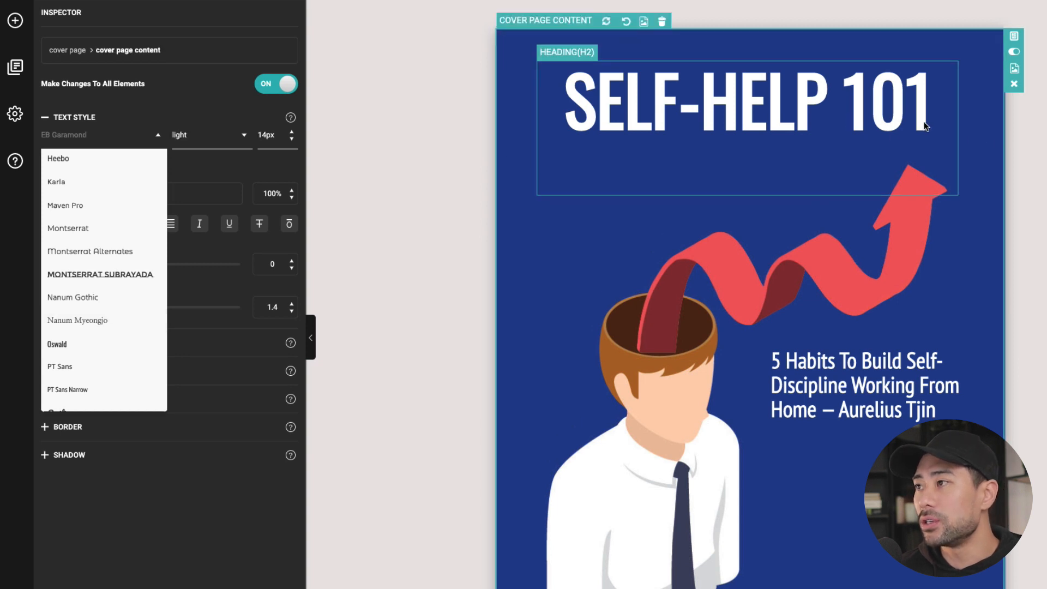
Drag the SELF-HELP 101 title block to a slightly lower position on the cover
{"action": "left_click", "coordinate": [859, 144]}
{"action": "left_click_drag", "start_coordinate": [761, 105], "coordinate": [768, 133]}
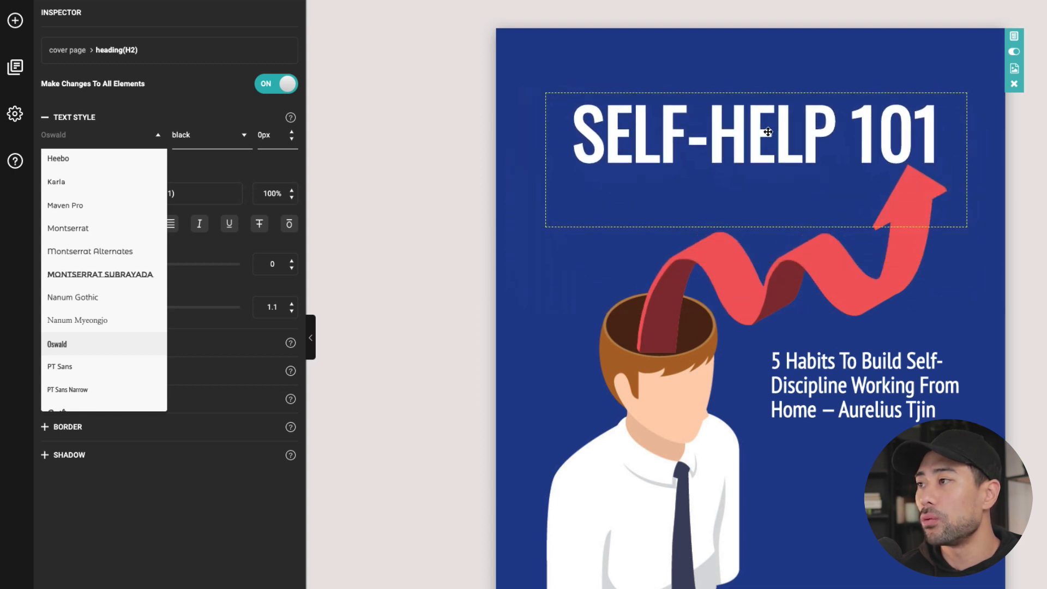
{"action": "mouse_move", "coordinate": [767, 133]}
{"action": "left_mouse_down"}
{"action": "mouse_move", "coordinate": [767, 582]}
{"action": "mouse_move", "coordinate": [763, 71]}
{"action": "left_mouse_up"}
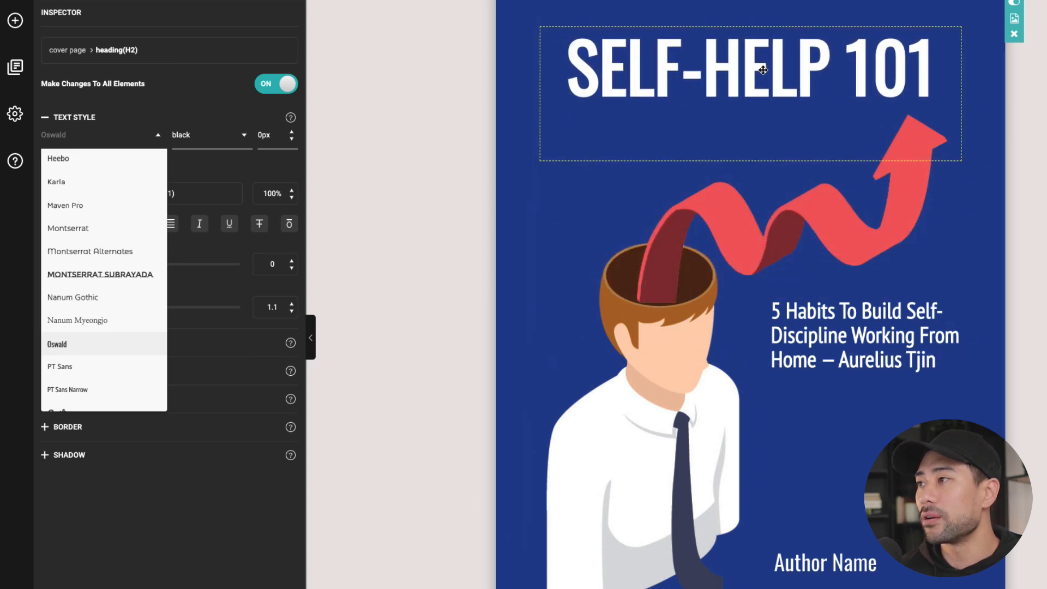
{"action": "left_click", "coordinate": [969, 168]}
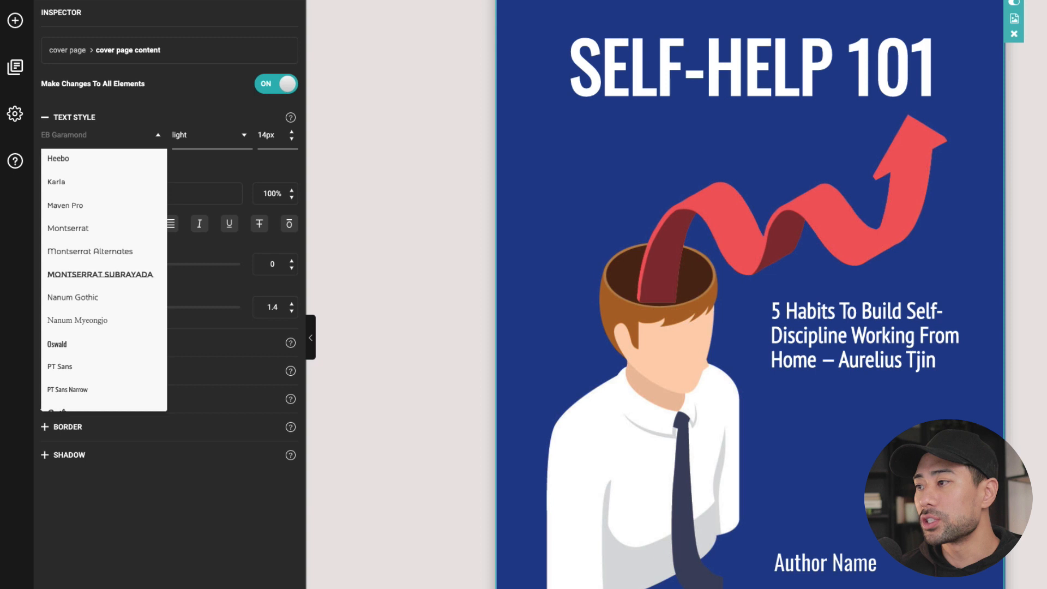
Delete the '5 Habits…' subtitle beside the illustration and select the Author Name placeholder
{"action": "left_click", "coordinate": [852, 360]}
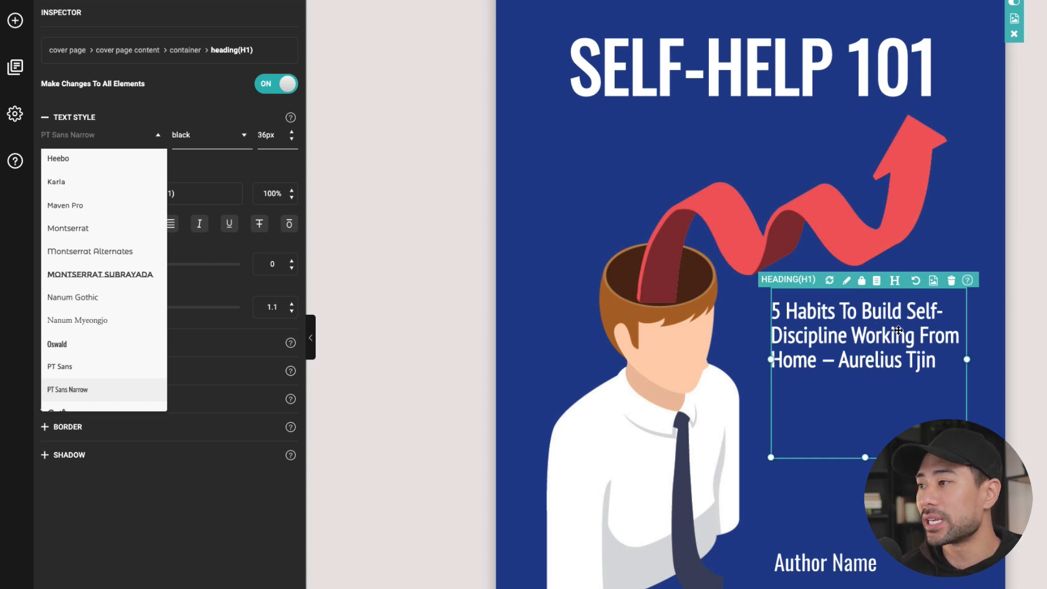
{"action": "left_click", "coordinate": [952, 282]}
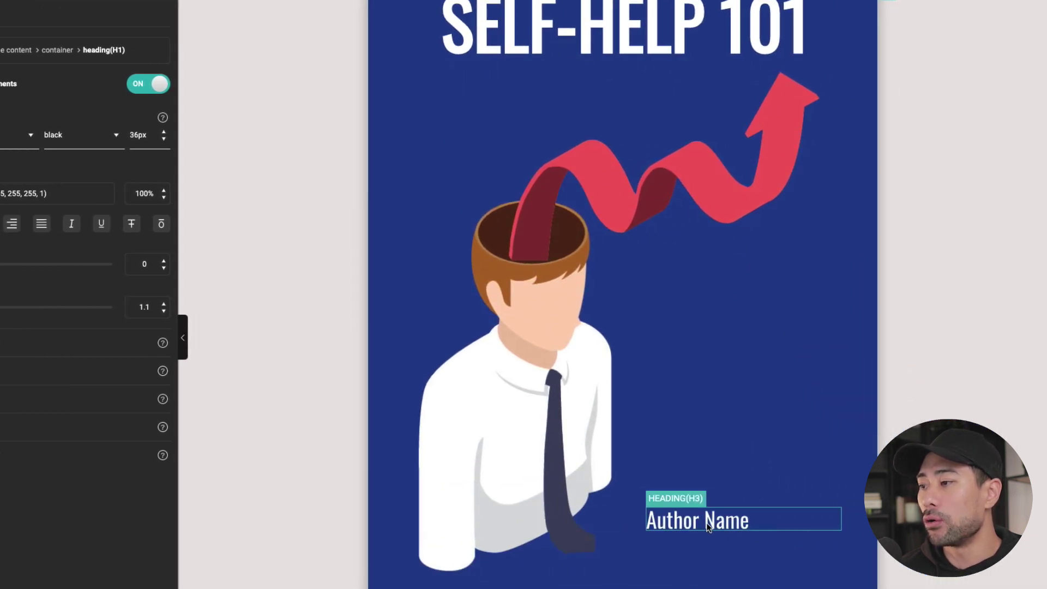
{"action": "left_click", "coordinate": [709, 526]}
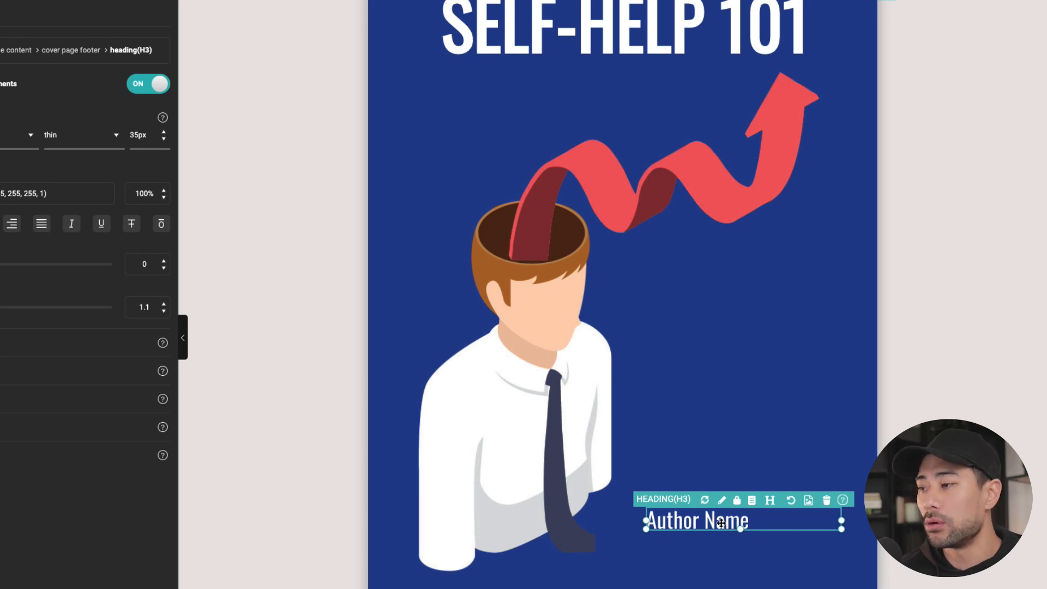
Replace the Author Name placeholder with AURELIUS TJIN in capitals
{"action": "double_click", "coordinate": [720, 524]}
{"action": "type", "text": "AURELIUS TJIN"}
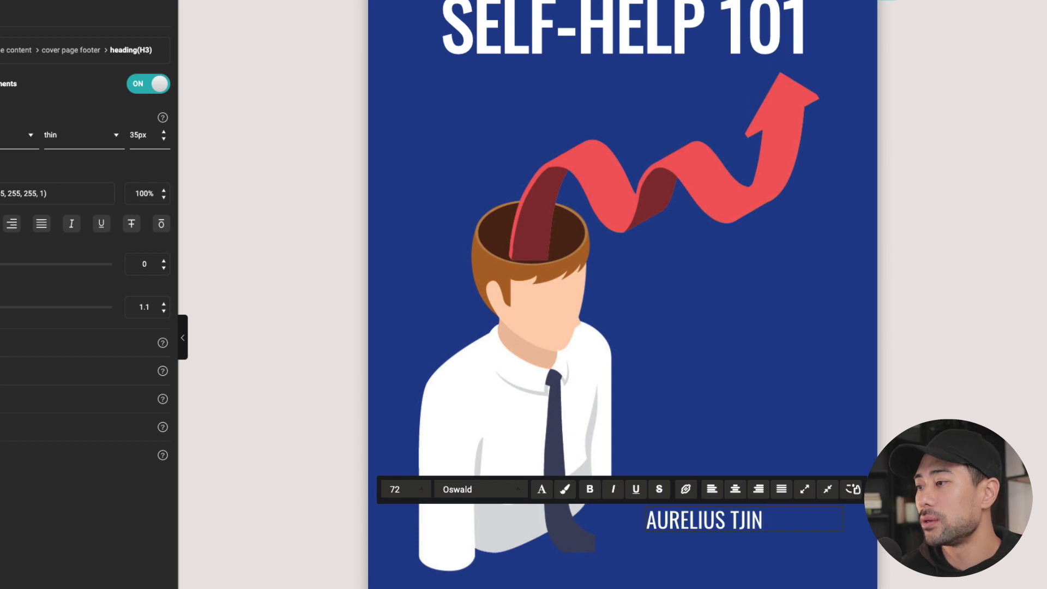
{"action": "left_click", "coordinate": [764, 297]}
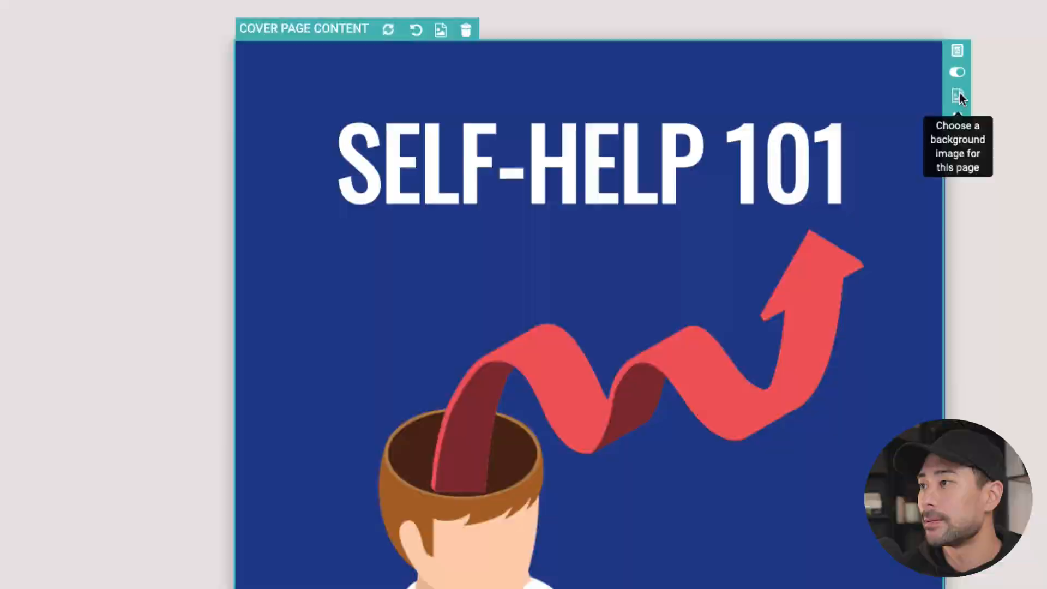
{"action": "left_click", "coordinate": [964, 135]}
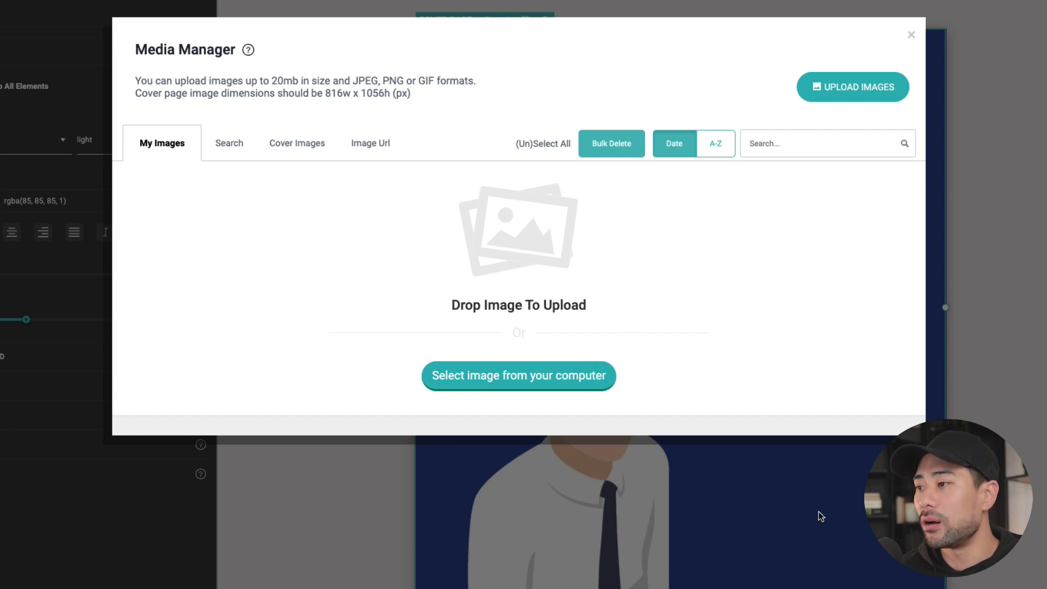
{"action": "left_click", "coordinate": [851, 522]}
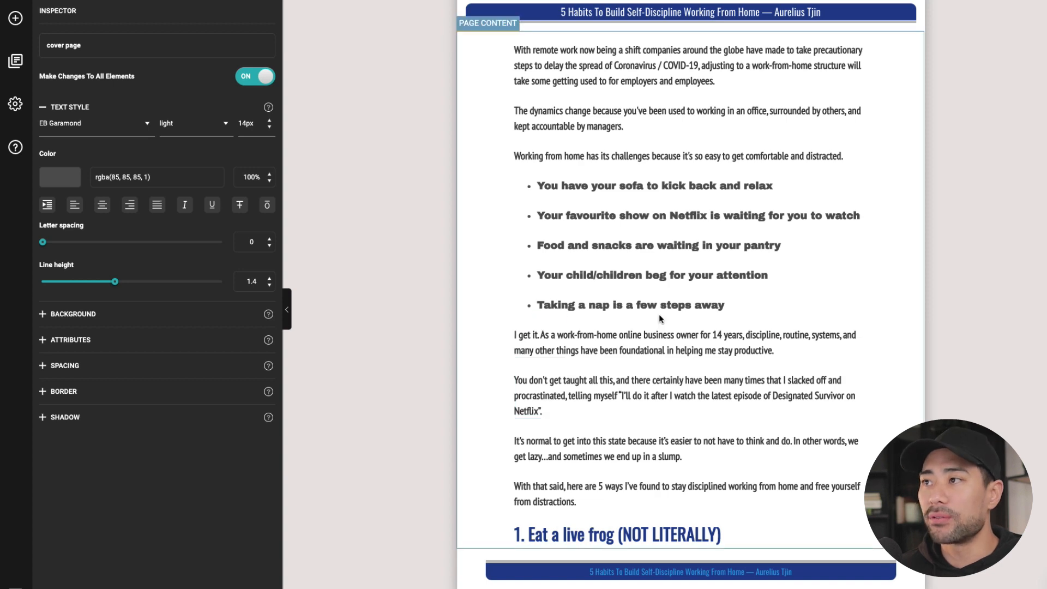
{"action": "scroll", "coordinate": [679, 324], "scroll_direction": "up", "scroll_amount": 4}
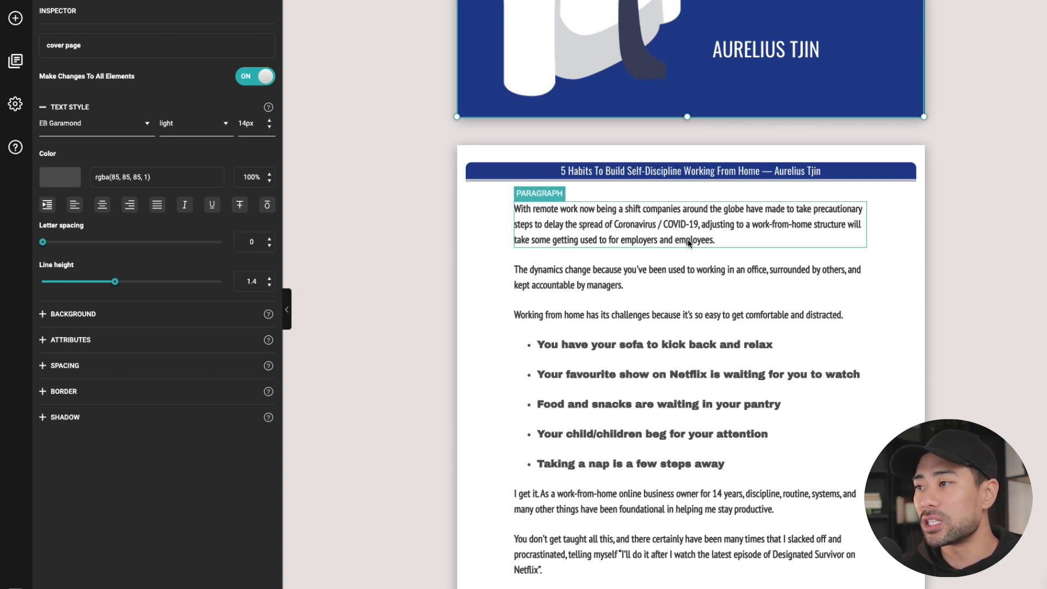
Select the first content page's header text so it can be replaced with SELF-HELP 101
{"action": "left_click", "coordinate": [706, 173]}
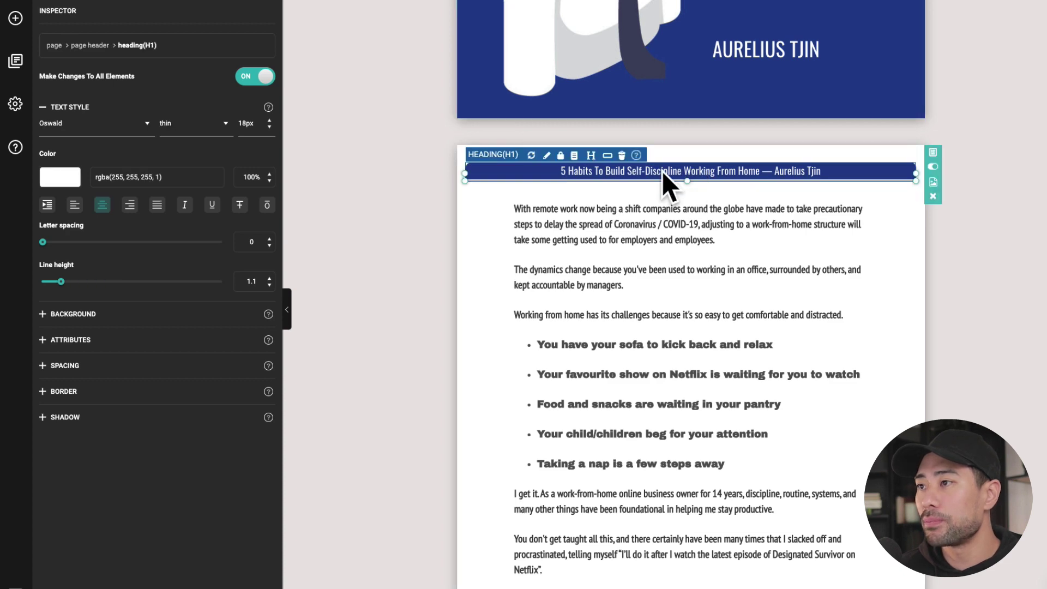
{"action": "double_click", "coordinate": [698, 173]}
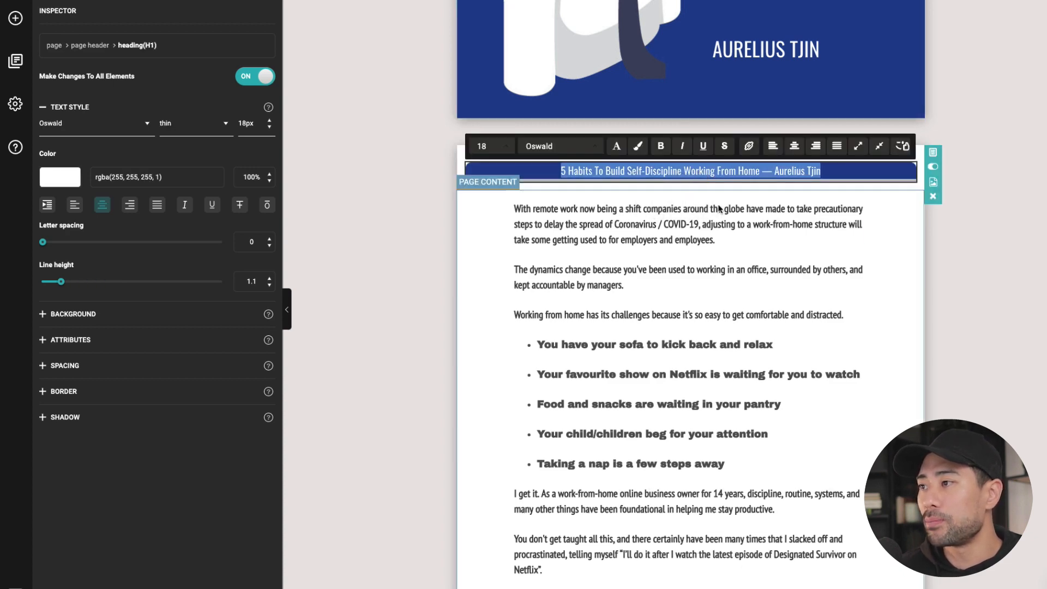
{"action": "scroll", "coordinate": [699, 205], "scroll_direction": "down", "scroll_amount": 10}
{"action": "scroll", "coordinate": [684, 249], "scroll_direction": "up", "scroll_amount": 10}
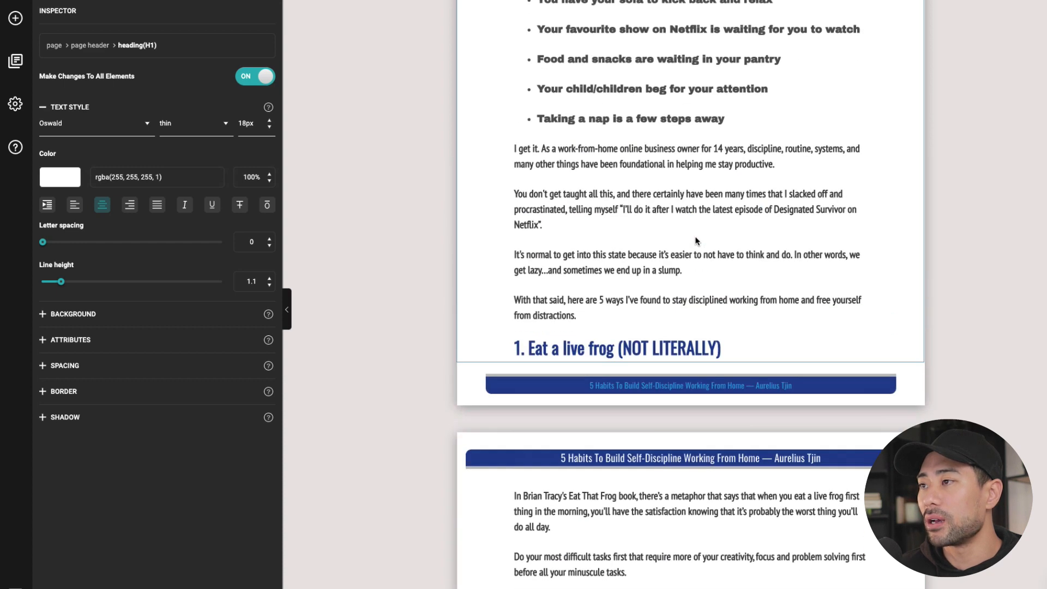
{"action": "scroll", "coordinate": [691, 286], "scroll_direction": "up", "scroll_amount": 8}
{"action": "double_click", "coordinate": [710, 376]}
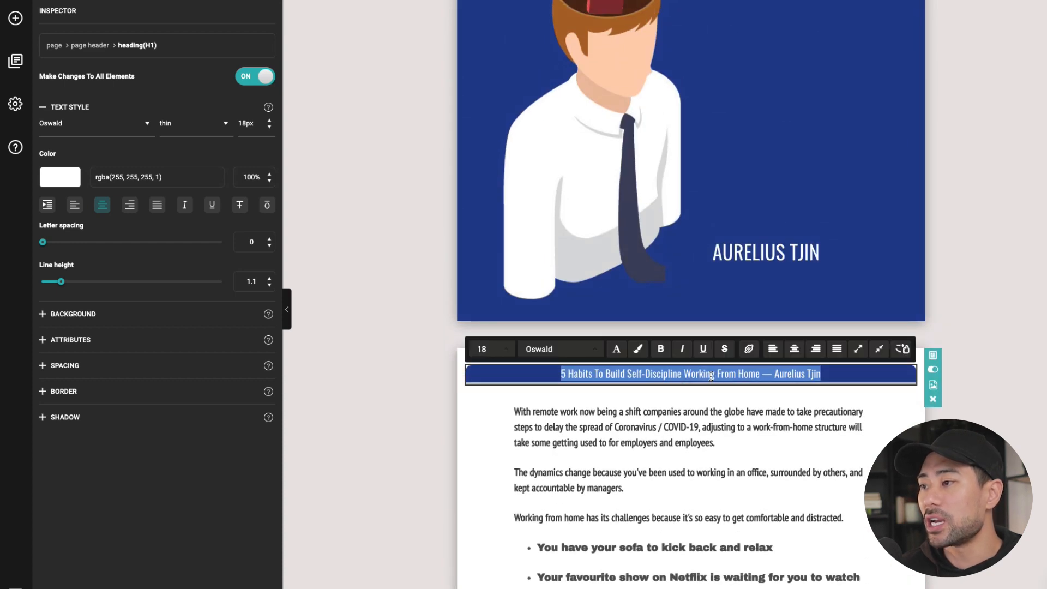
{"action": "type", "text": "SELF-"}
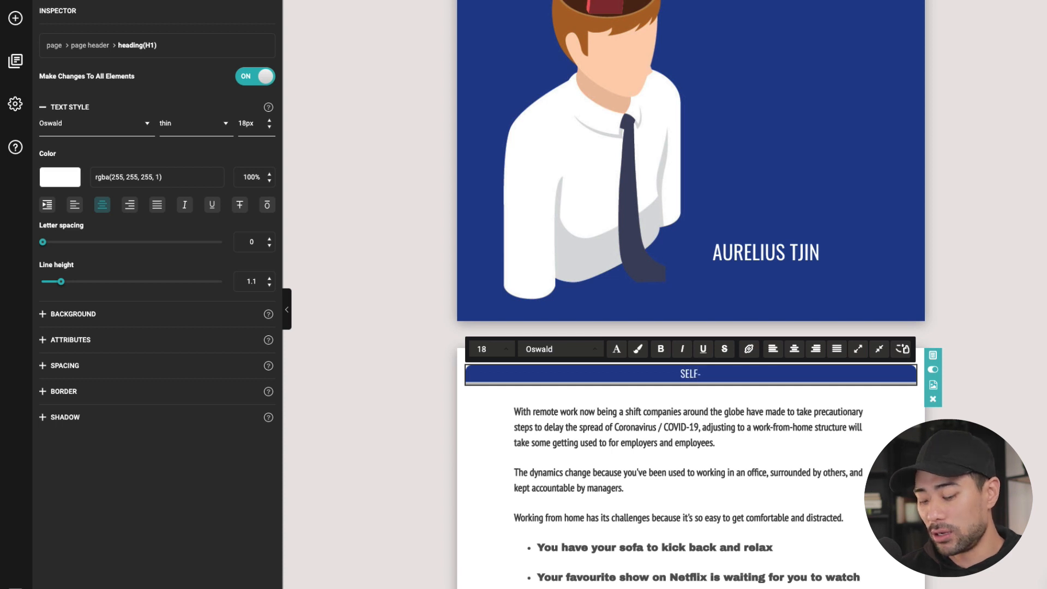
{"action": "type", "text": "HELP 101"}
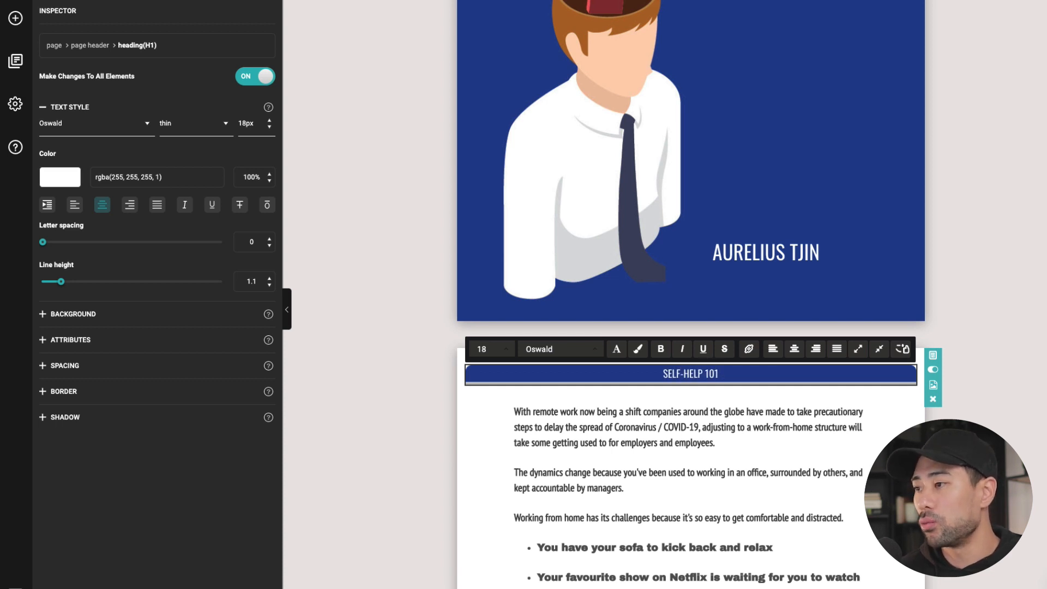
{"action": "left_click", "coordinate": [912, 377]}
{"action": "scroll", "coordinate": [912, 376], "scroll_direction": "down", "scroll_amount": 5}
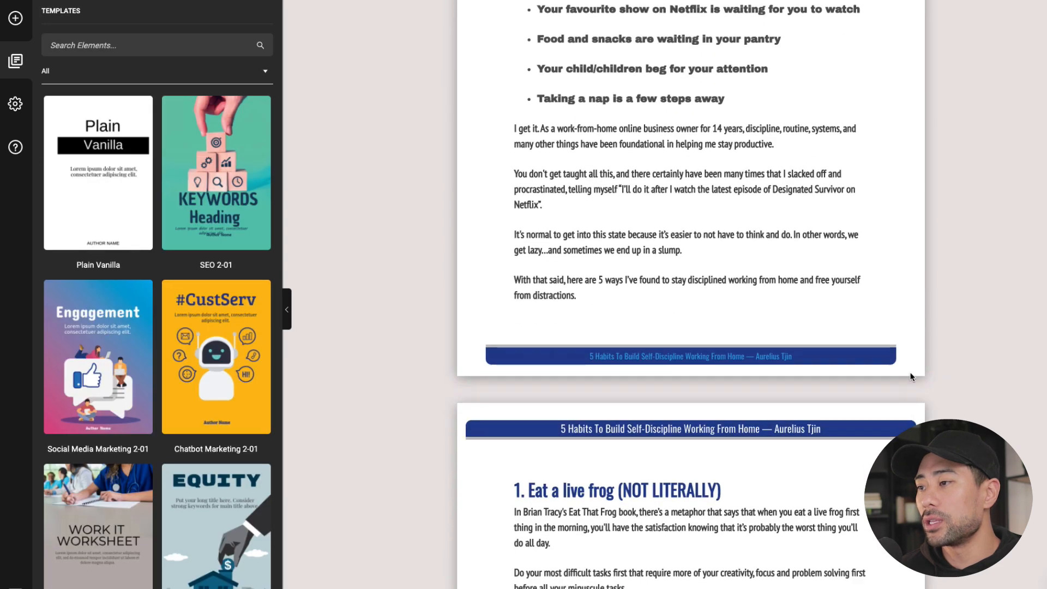
{"action": "scroll", "coordinate": [818, 368], "scroll_direction": "down", "scroll_amount": 1}
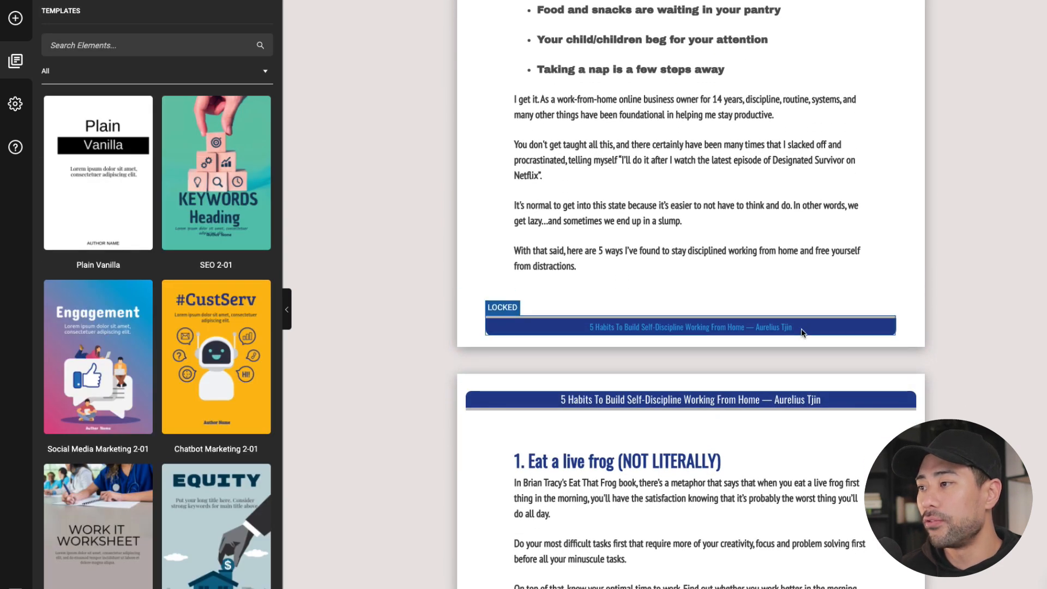
{"action": "left_click", "coordinate": [802, 331]}
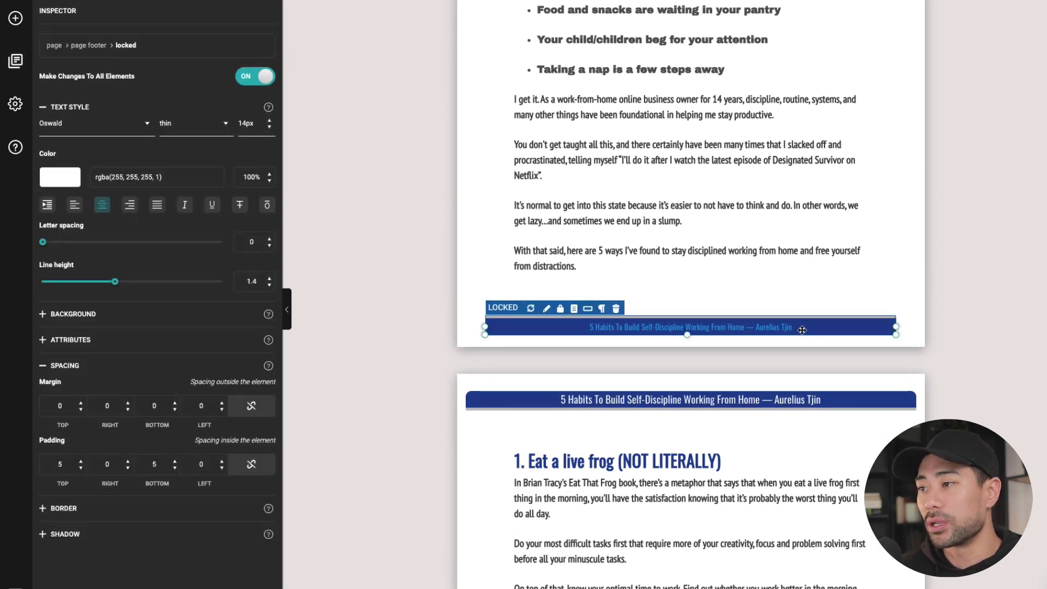
{"action": "double_click", "coordinate": [799, 327]}
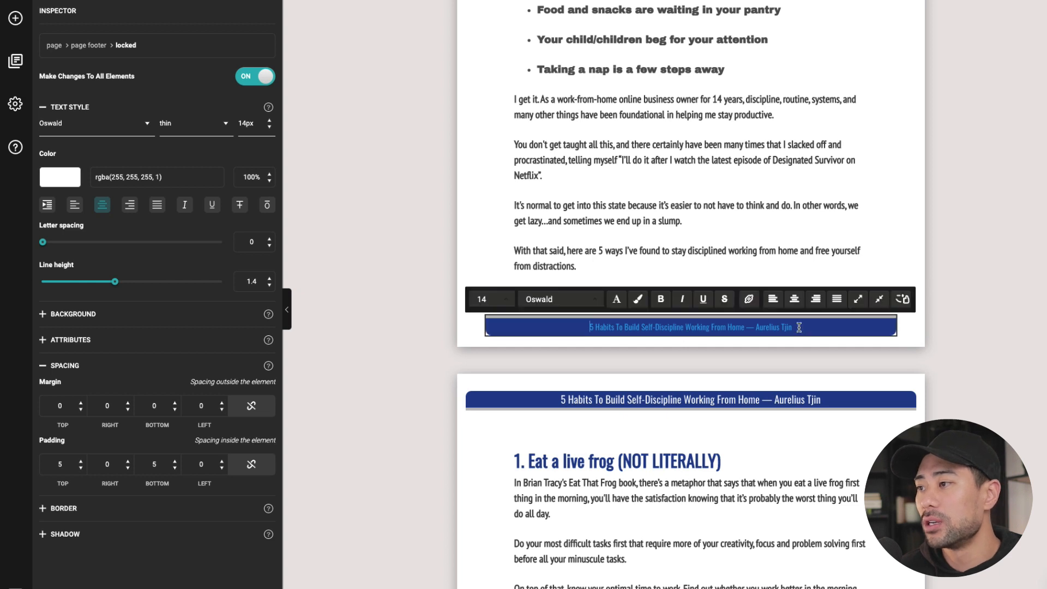
{"action": "key", "text": "ctrl+a"}
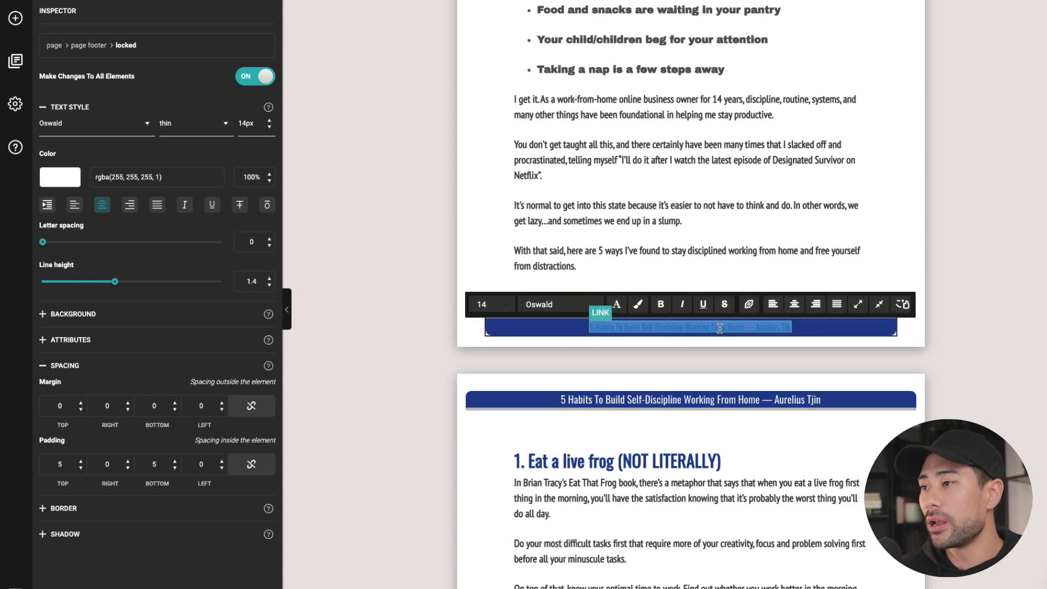
{"action": "left_click", "coordinate": [749, 304]}
{"action": "left_click", "coordinate": [665, 414]}
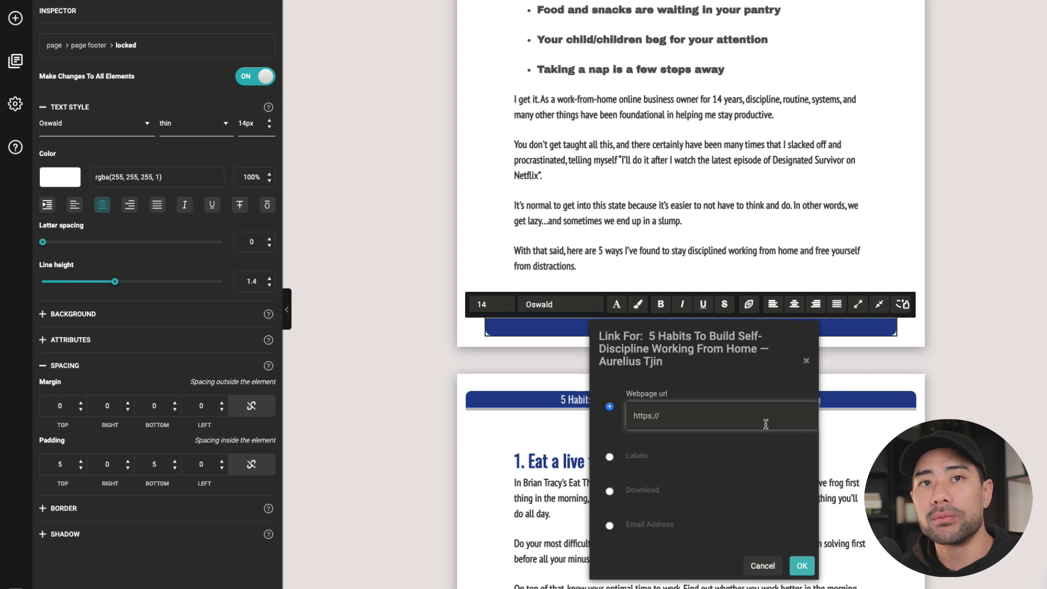
{"action": "left_click", "coordinate": [806, 361]}
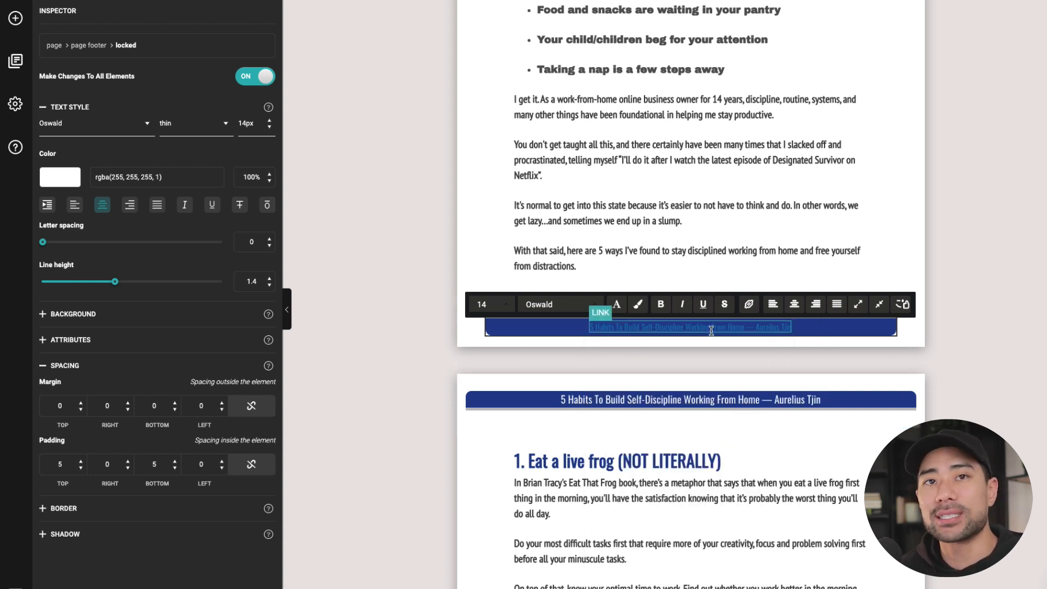
{"action": "left_click", "coordinate": [733, 334]}
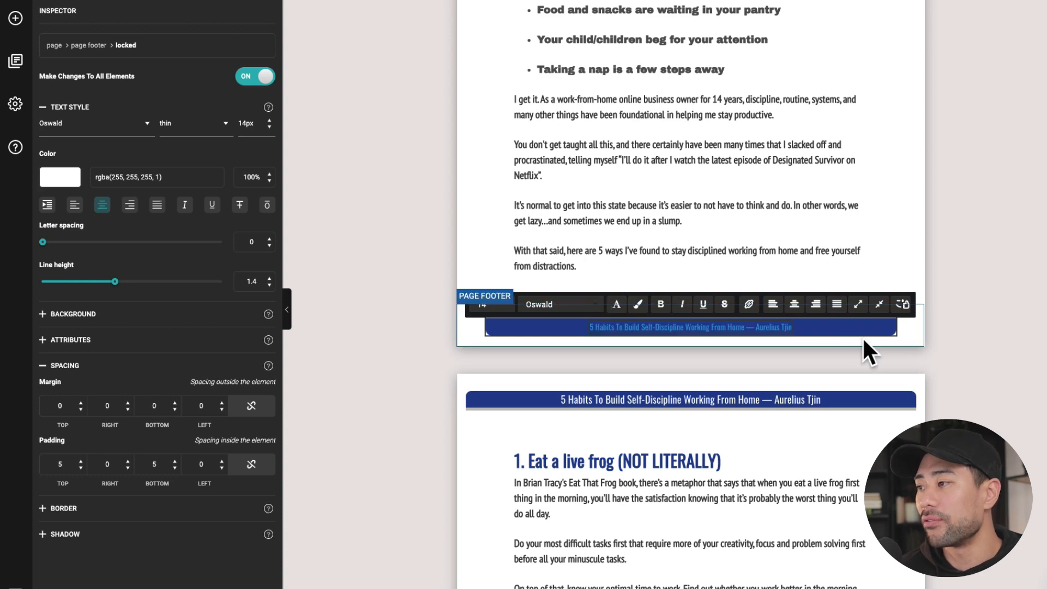
{"action": "scroll", "coordinate": [974, 360], "scroll_direction": "down", "scroll_amount": 4}
{"action": "scroll", "coordinate": [970, 365], "scroll_direction": "down", "scroll_amount": 5}
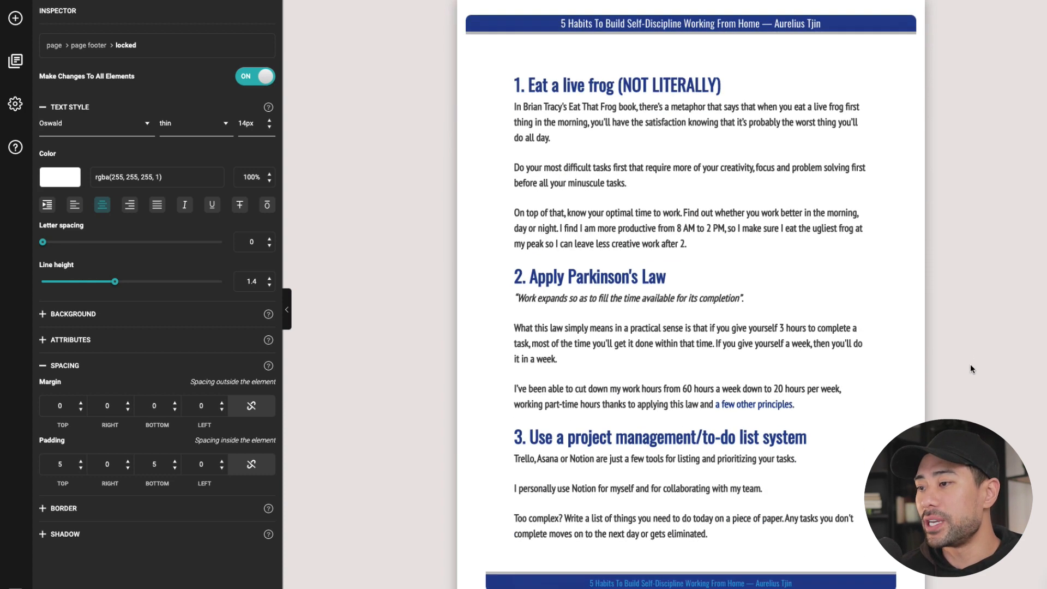
{"action": "scroll", "coordinate": [970, 365], "scroll_direction": "down", "scroll_amount": 4}
{"action": "scroll", "coordinate": [623, 167], "scroll_direction": "up", "scroll_amount": 3}
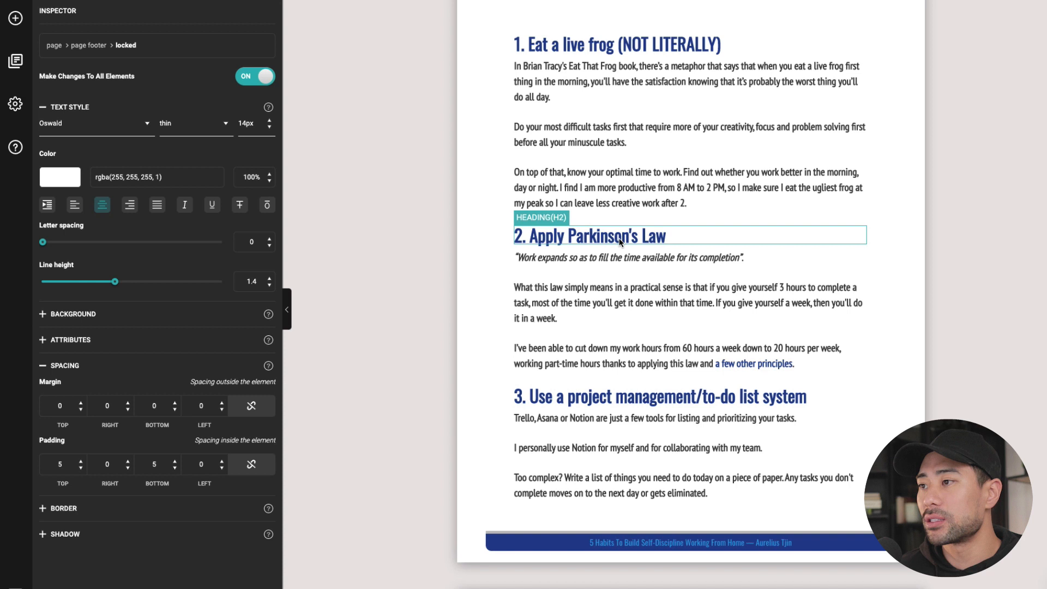
Try the Arvo font on the '2. Apply Parkinson's Law' heading, then undo the change
{"action": "left_click", "coordinate": [631, 241]}
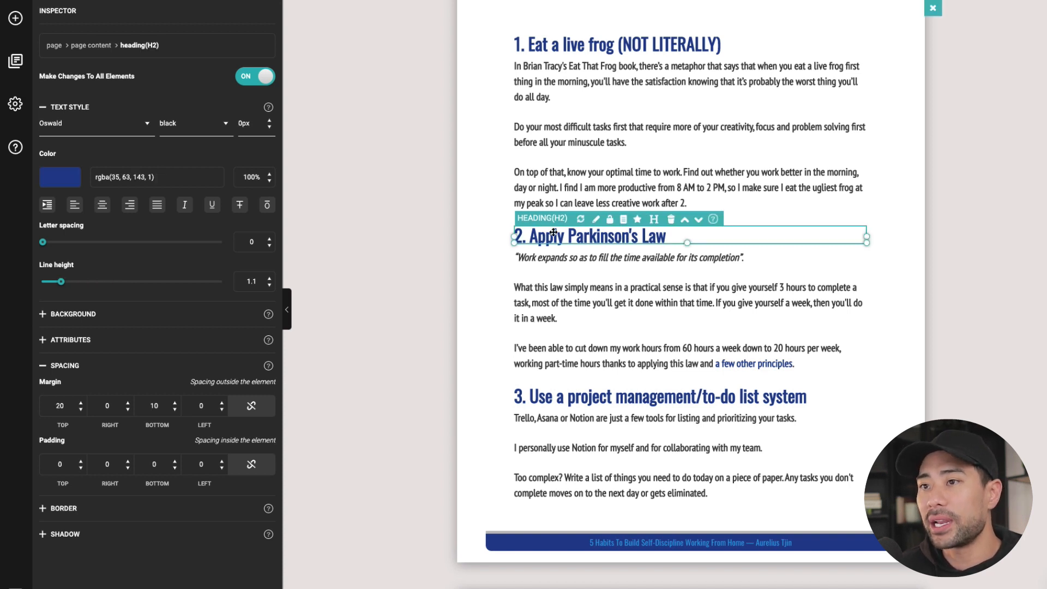
{"action": "double_click", "coordinate": [599, 236]}
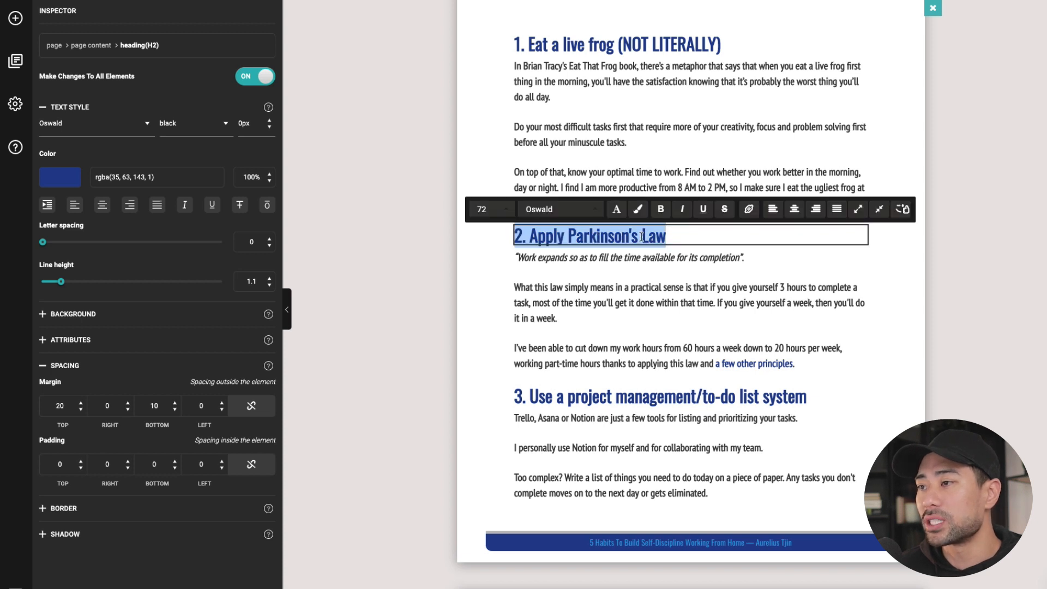
{"action": "left_click", "coordinate": [661, 210]}
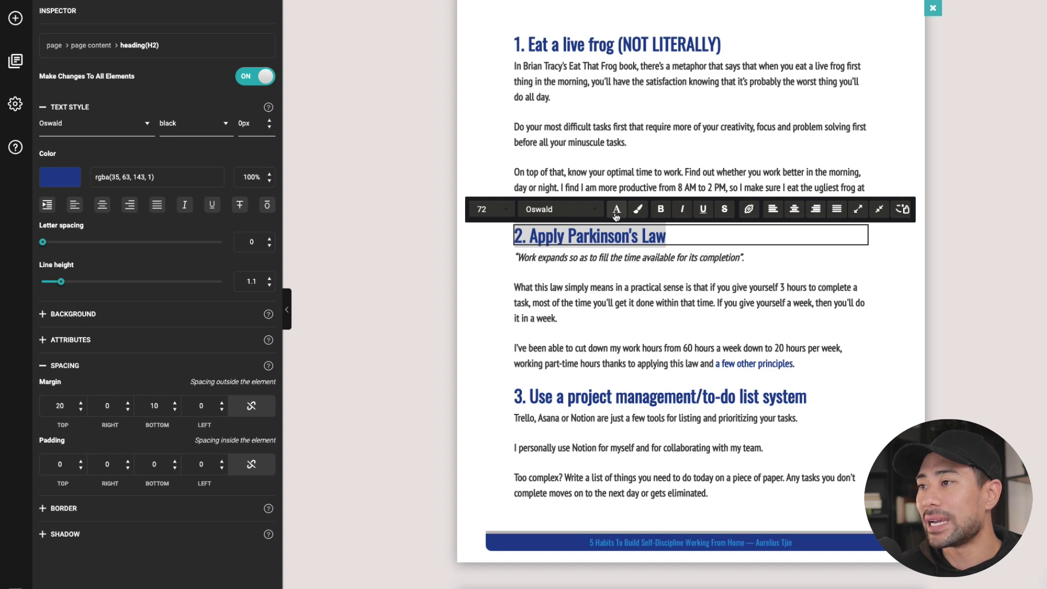
{"action": "left_click", "coordinate": [589, 210]}
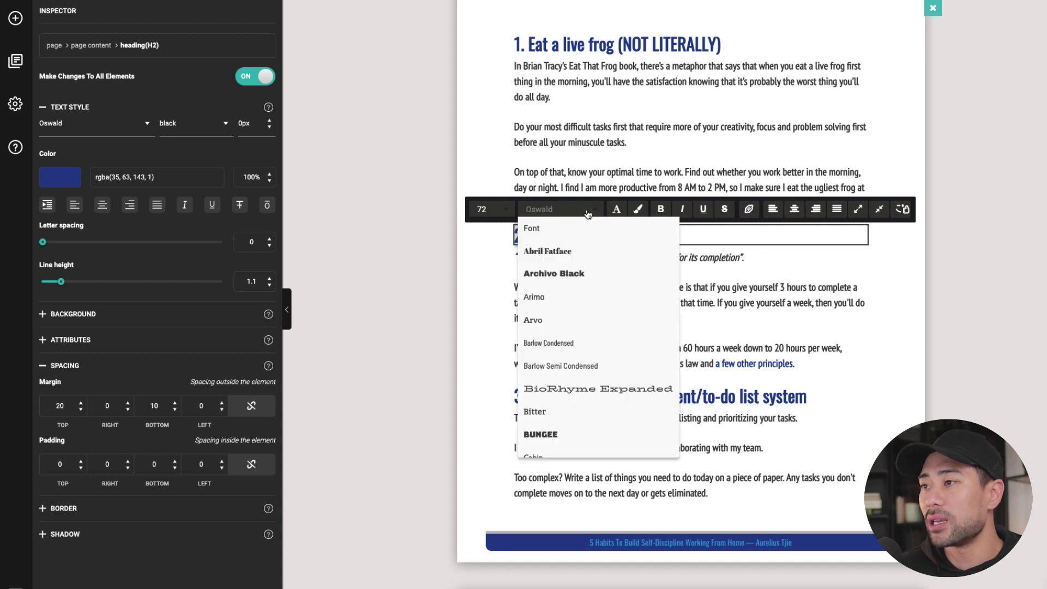
{"action": "left_click", "coordinate": [555, 320]}
{"action": "left_click", "coordinate": [688, 293]}
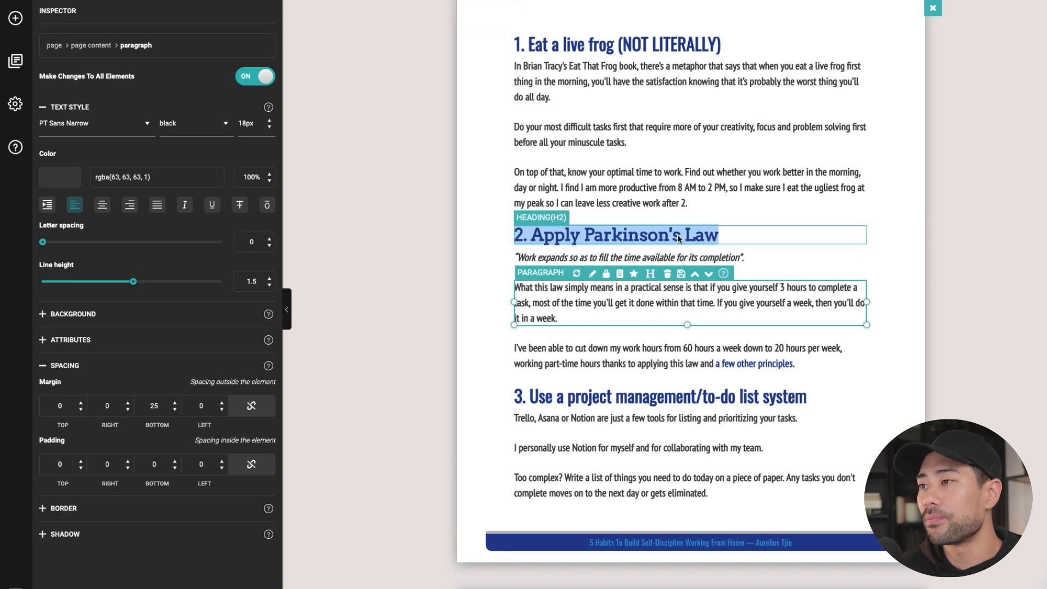
{"action": "key", "text": "ctrl+z"}
Keep the Oswald font and centre-align every heading across the ebook
{"action": "double_click", "coordinate": [622, 238]}
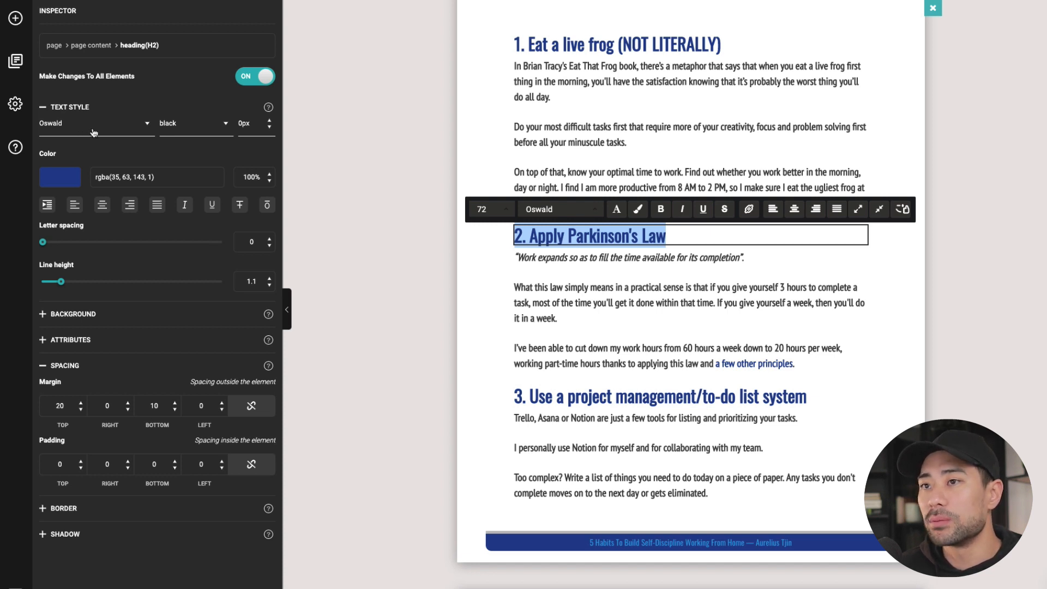
{"action": "left_click", "coordinate": [89, 124]}
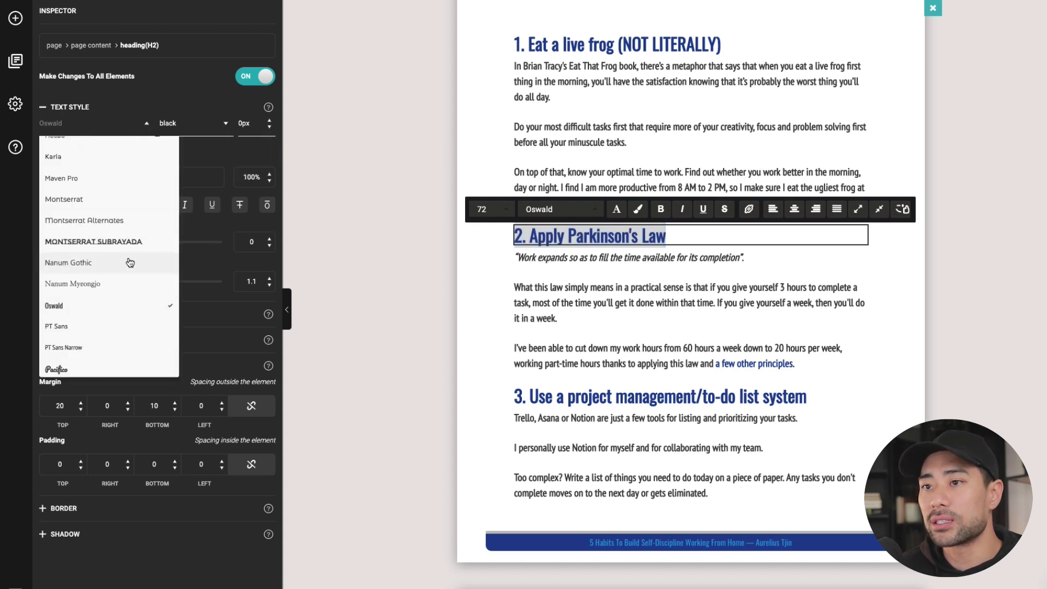
{"action": "left_click", "coordinate": [106, 219]}
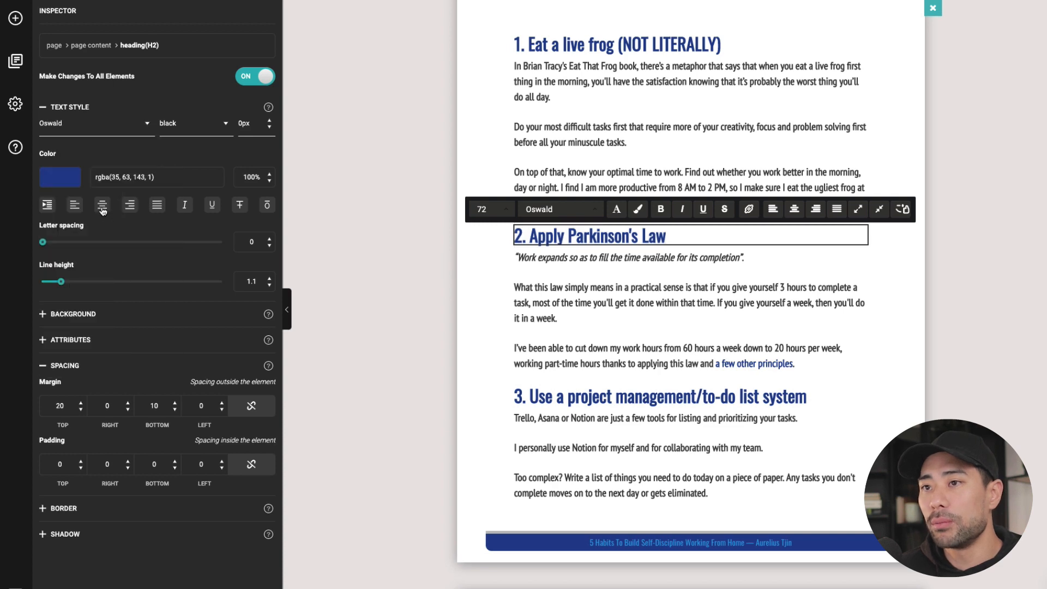
{"action": "left_click", "coordinate": [102, 205]}
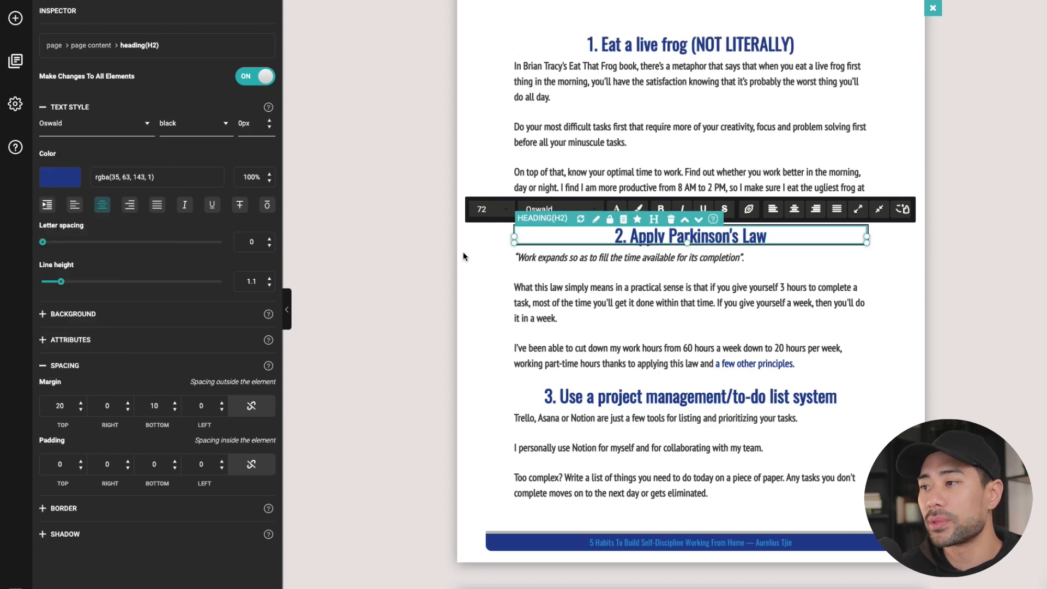
{"action": "scroll", "coordinate": [800, 426], "scroll_direction": "down", "scroll_amount": 5}
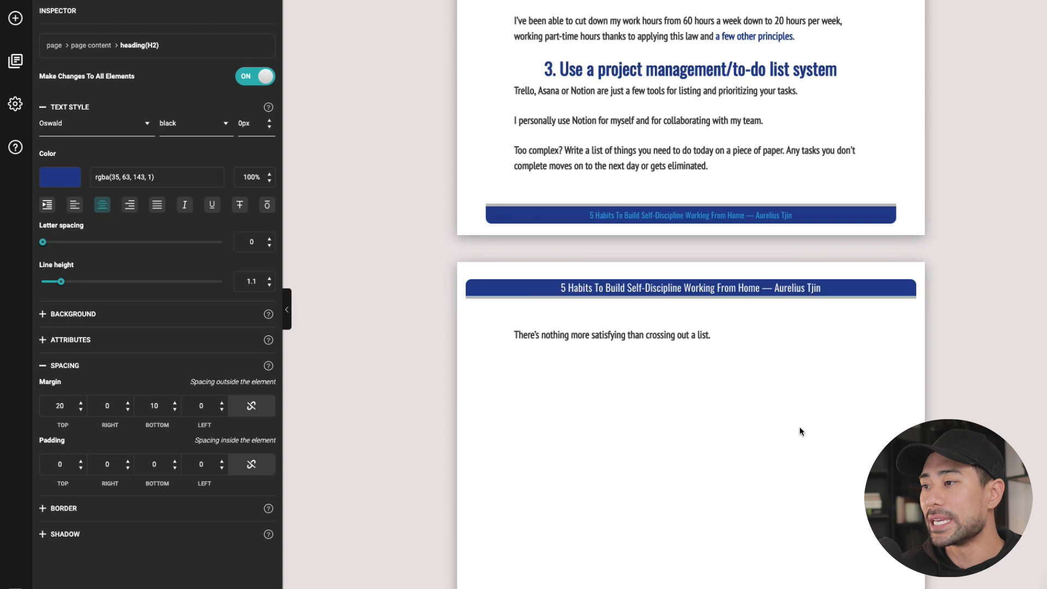
{"action": "scroll", "coordinate": [800, 427], "scroll_direction": "down", "scroll_amount": 3}
{"action": "scroll", "coordinate": [799, 426], "scroll_direction": "up", "scroll_amount": 10}
{"action": "scroll", "coordinate": [793, 445], "scroll_direction": "up", "scroll_amount": 3}
{"action": "scroll", "coordinate": [793, 444], "scroll_direction": "down", "scroll_amount": 10}
{"action": "left_click", "coordinate": [703, 423]}
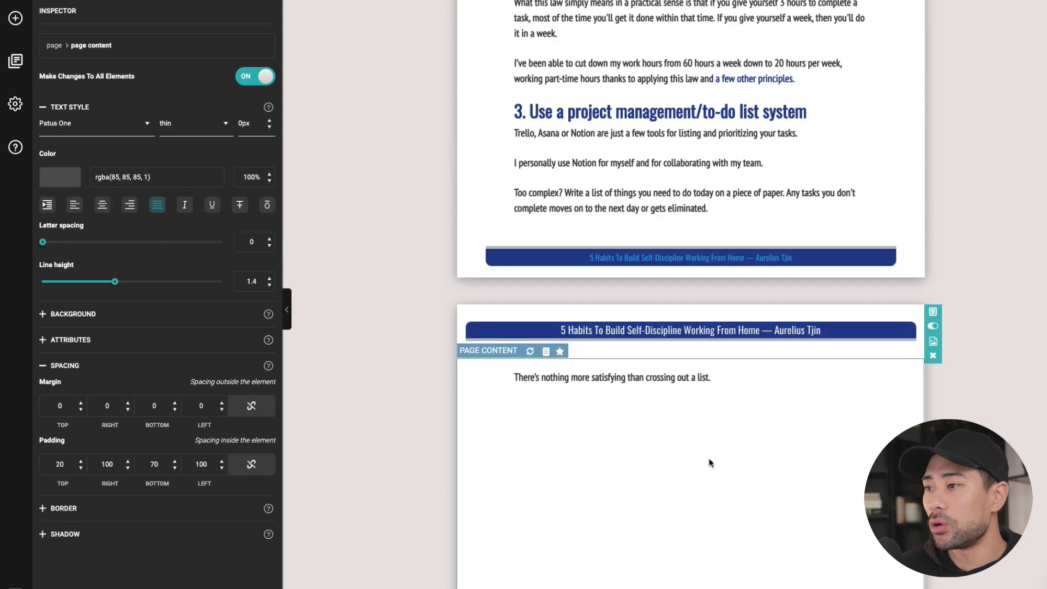
{"action": "scroll", "coordinate": [559, 463], "scroll_direction": "down", "scroll_amount": 5}
{"action": "scroll", "coordinate": [589, 426], "scroll_direction": "down", "scroll_amount": 2}
{"action": "scroll", "coordinate": [632, 384], "scroll_direction": "down", "scroll_amount": 5}
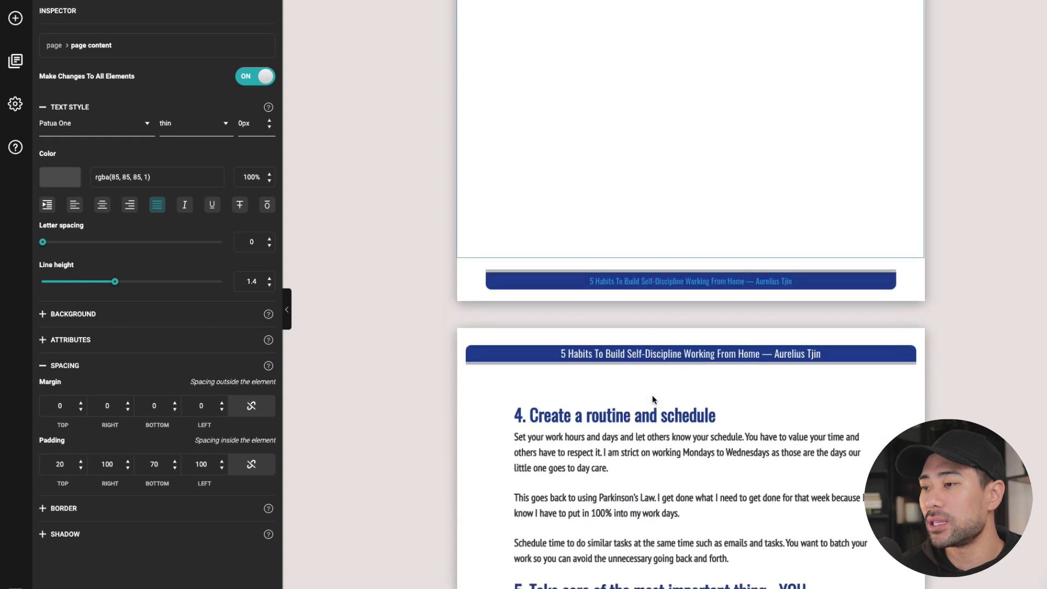
{"action": "scroll", "coordinate": [632, 383], "scroll_direction": "down", "scroll_amount": 1}
{"action": "left_click", "coordinate": [520, 397]}
{"action": "left_click", "coordinate": [622, 429]}
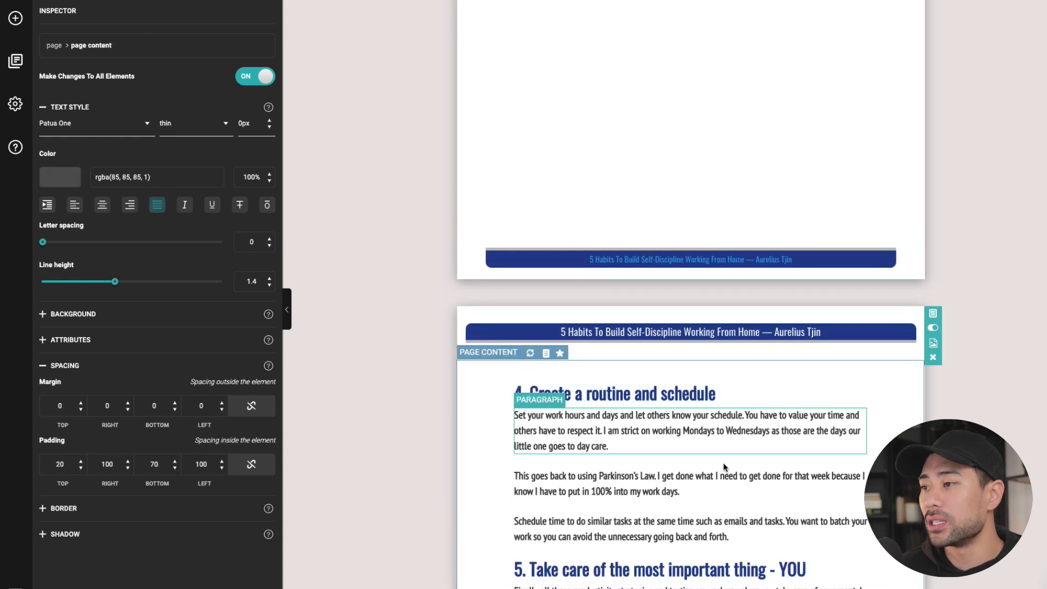
{"action": "left_click", "coordinate": [654, 393]}
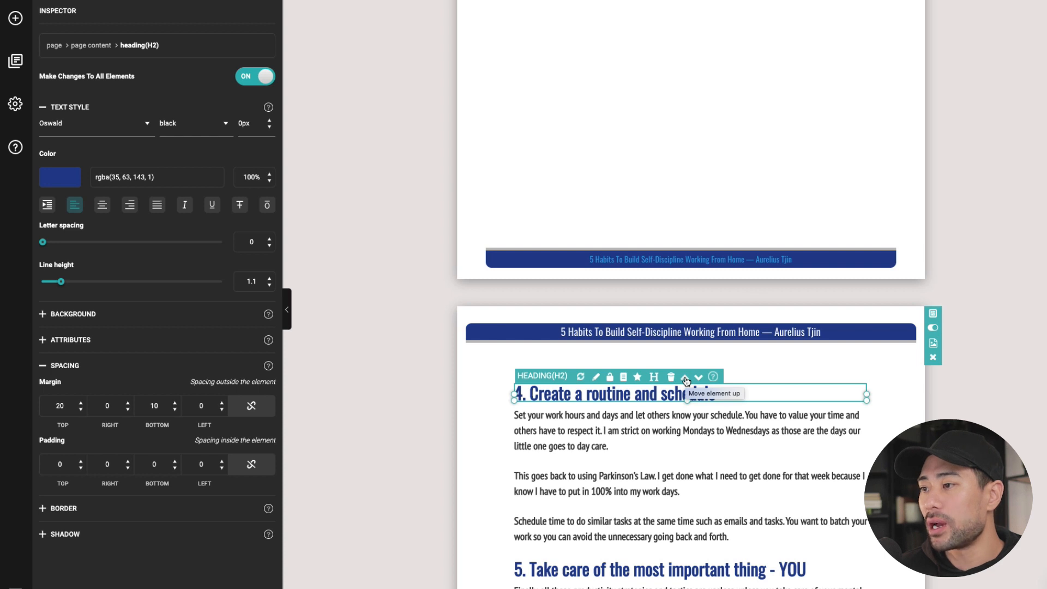
{"action": "left_click", "coordinate": [686, 379]}
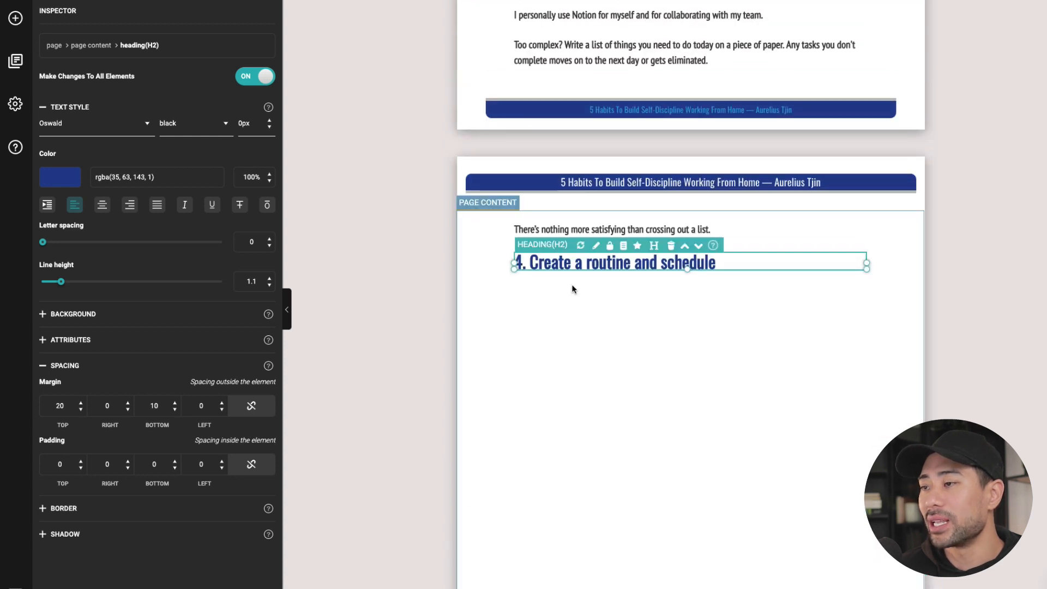
{"action": "scroll", "coordinate": [681, 449], "scroll_direction": "up", "scroll_amount": 5}
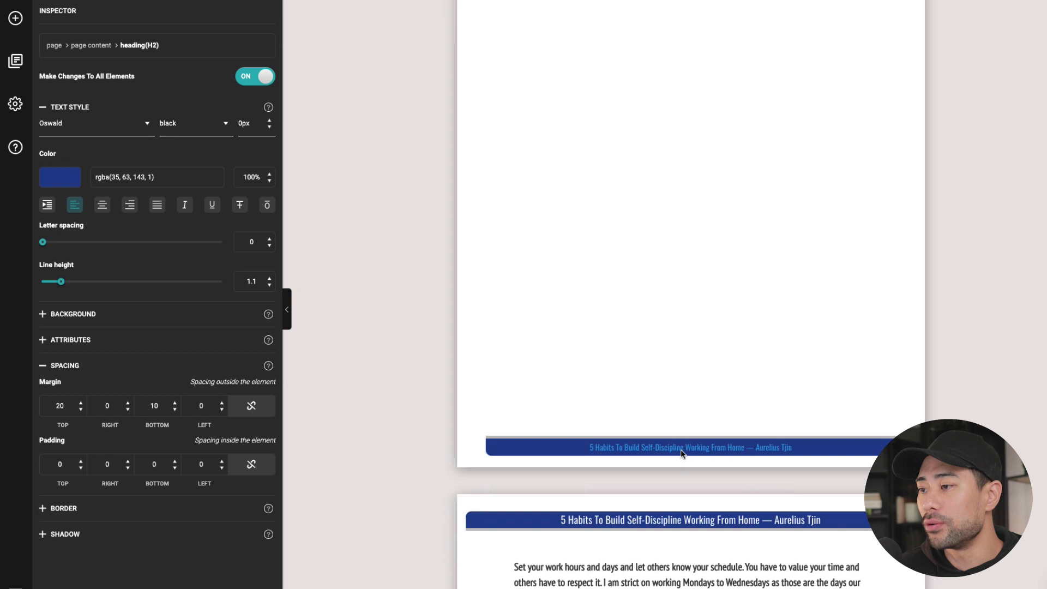
{"action": "scroll", "coordinate": [681, 449], "scroll_direction": "down", "scroll_amount": 3}
{"action": "left_click", "coordinate": [646, 376]}
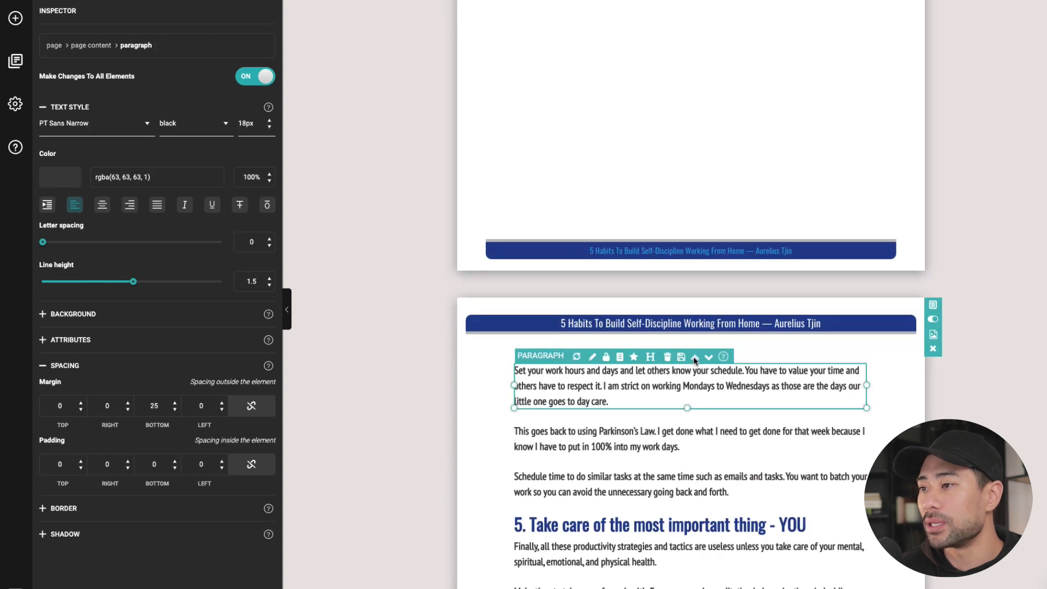
{"action": "left_click", "coordinate": [694, 359]}
{"action": "left_click", "coordinate": [647, 307]}
{"action": "left_click", "coordinate": [693, 295]}
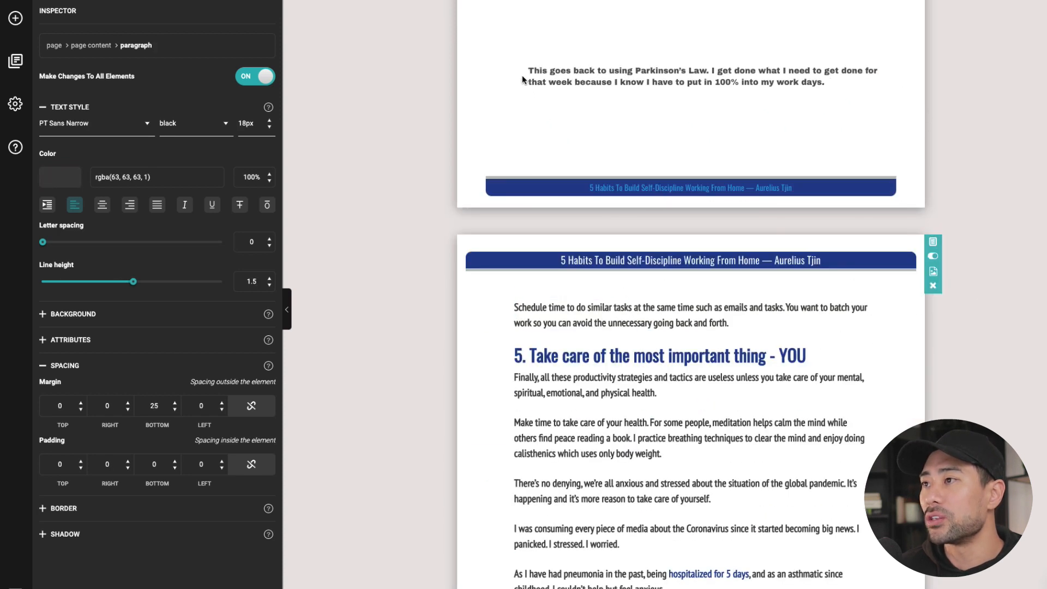
{"action": "left_click", "coordinate": [523, 74]}
{"action": "scroll", "coordinate": [603, 128], "scroll_direction": "up", "scroll_amount": 3}
{"action": "scroll", "coordinate": [612, 134], "scroll_direction": "up", "scroll_amount": 3}
{"action": "scroll", "coordinate": [613, 339], "scroll_direction": "down", "scroll_amount": 4}
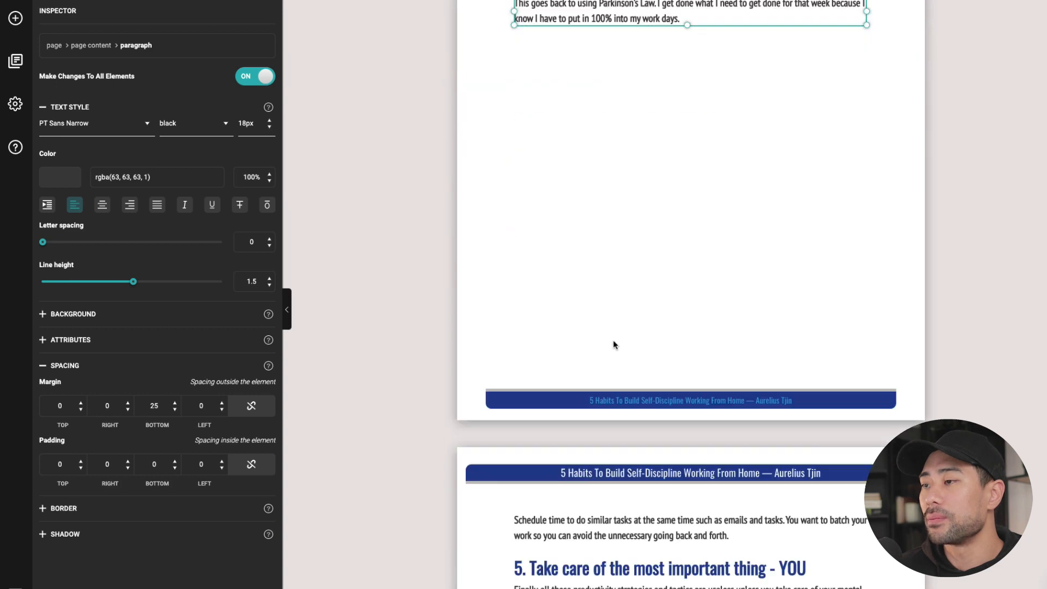
{"action": "scroll", "coordinate": [613, 339], "scroll_direction": "down", "scroll_amount": 5}
{"action": "scroll", "coordinate": [613, 340], "scroll_direction": "up", "scroll_amount": 3}
{"action": "scroll", "coordinate": [616, 456], "scroll_direction": "down", "scroll_amount": 5}
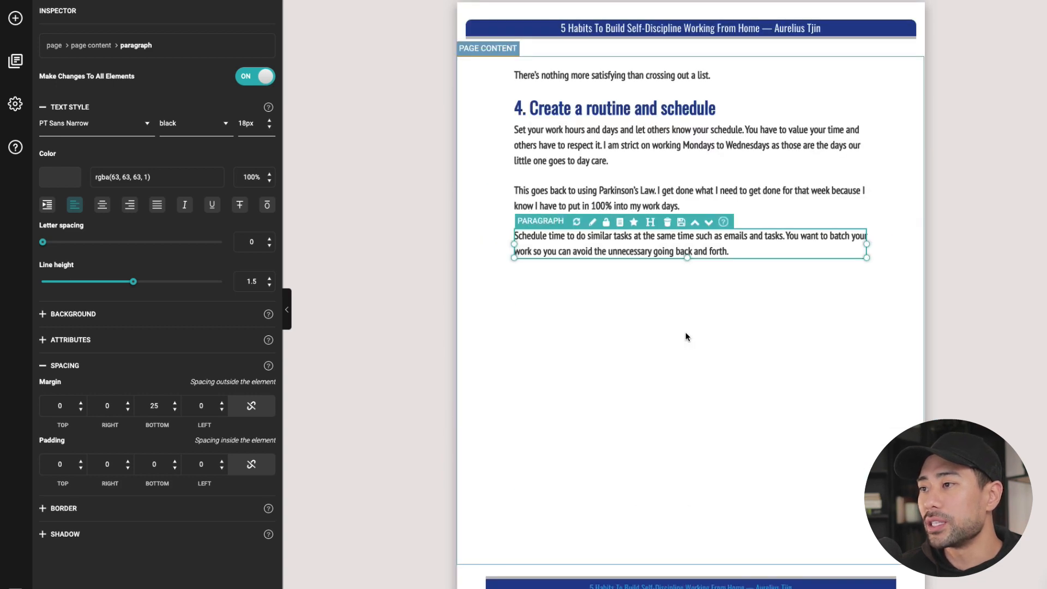
{"action": "left_click", "coordinate": [686, 336]}
{"action": "scroll", "coordinate": [678, 320], "scroll_direction": "down", "scroll_amount": 5}
{"action": "scroll", "coordinate": [678, 319], "scroll_direction": "down", "scroll_amount": 3}
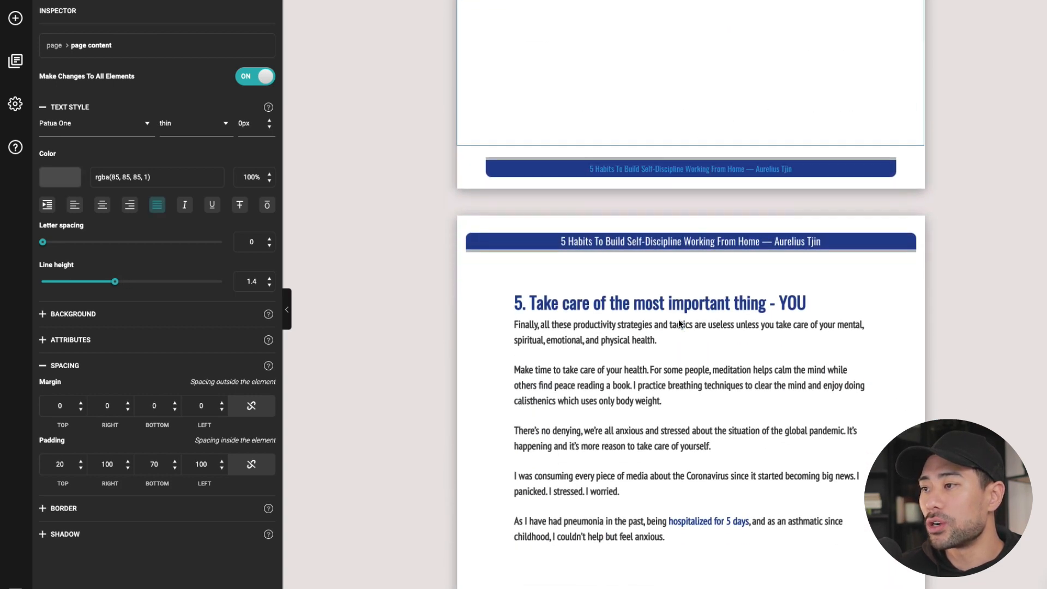
{"action": "scroll", "coordinate": [678, 319], "scroll_direction": "down", "scroll_amount": 2}
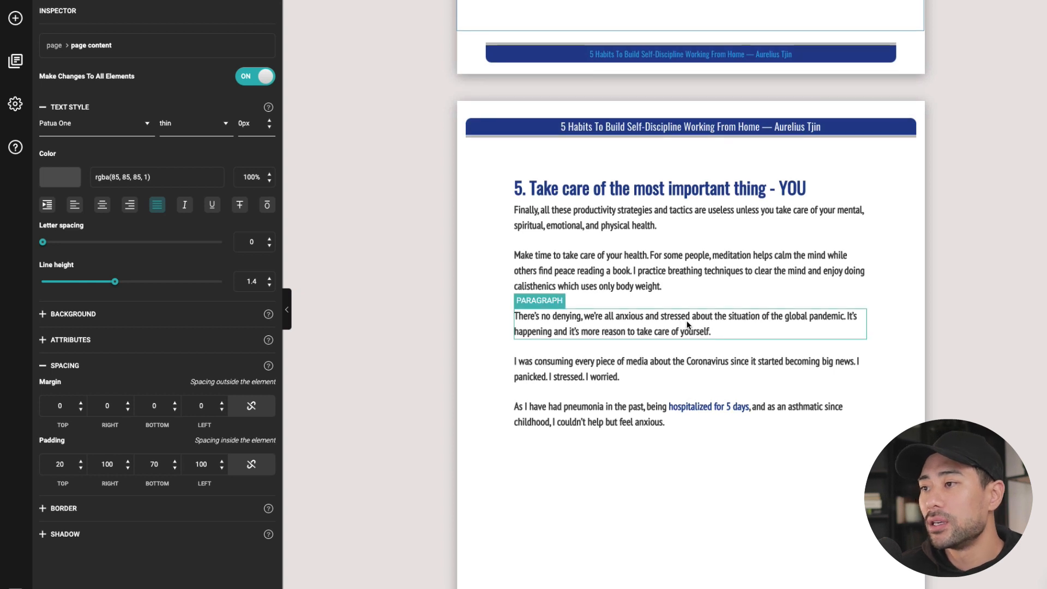
{"action": "scroll", "coordinate": [689, 321], "scroll_direction": "down", "scroll_amount": 5}
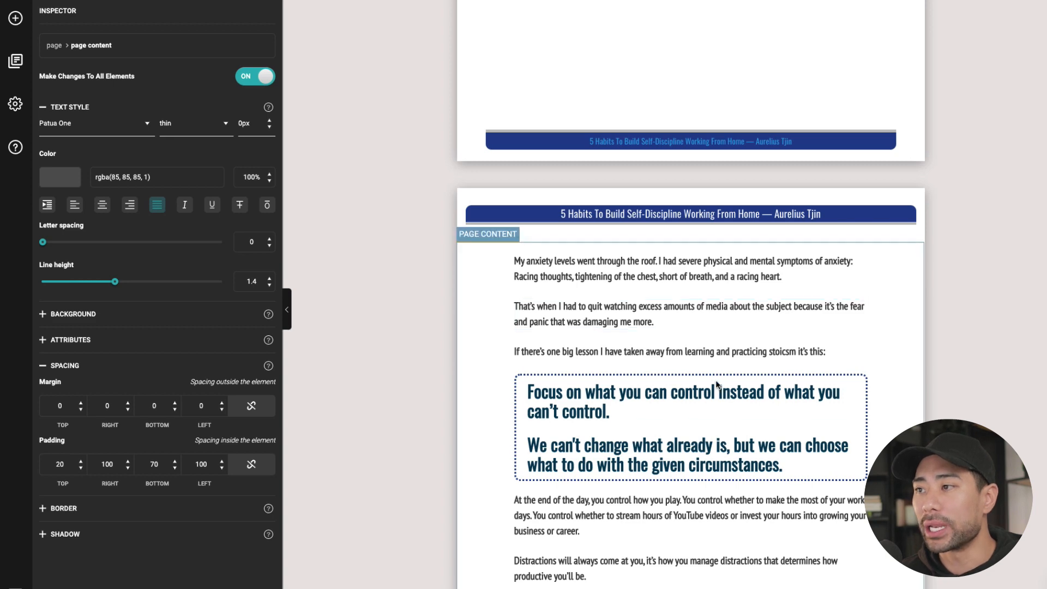
{"action": "scroll", "coordinate": [718, 387], "scroll_direction": "down", "scroll_amount": 3}
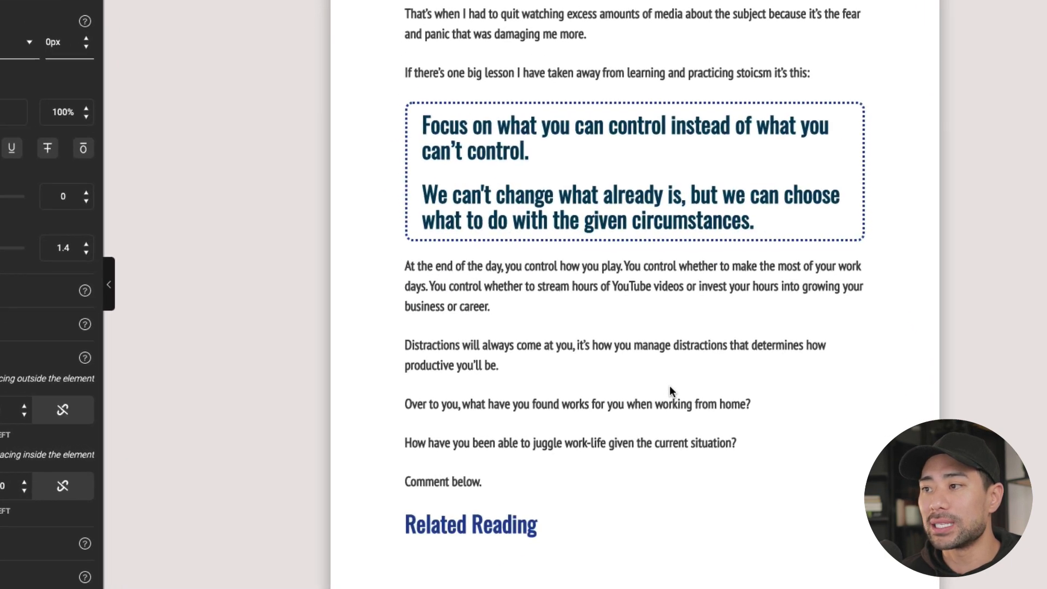
{"action": "scroll", "coordinate": [609, 383], "scroll_direction": "down", "scroll_amount": 5}
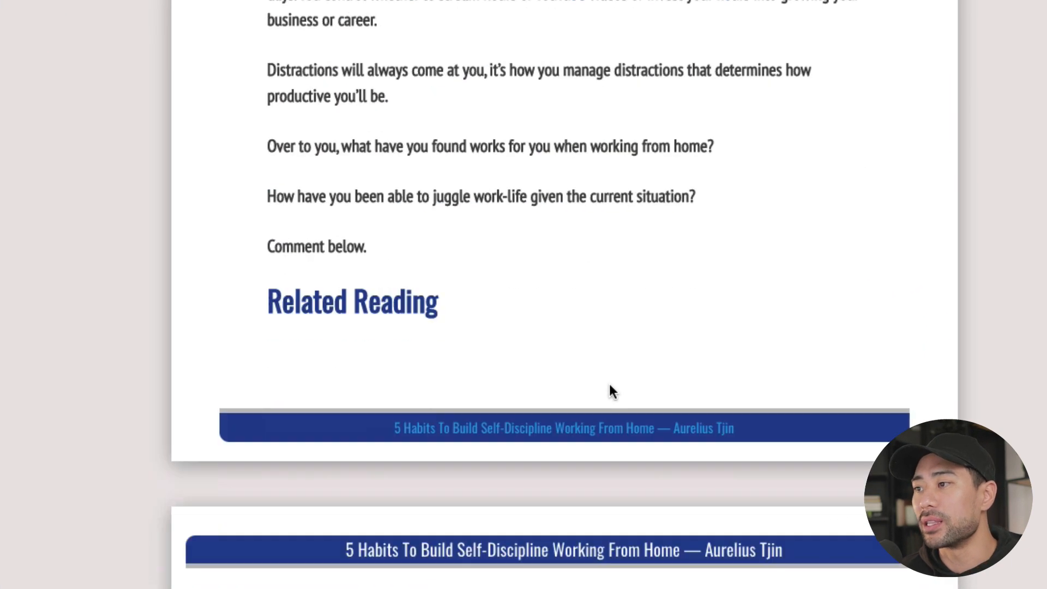
{"action": "scroll", "coordinate": [608, 382], "scroll_direction": "down", "scroll_amount": 3}
{"action": "scroll", "coordinate": [400, 114], "scroll_direction": "down", "scroll_amount": 3}
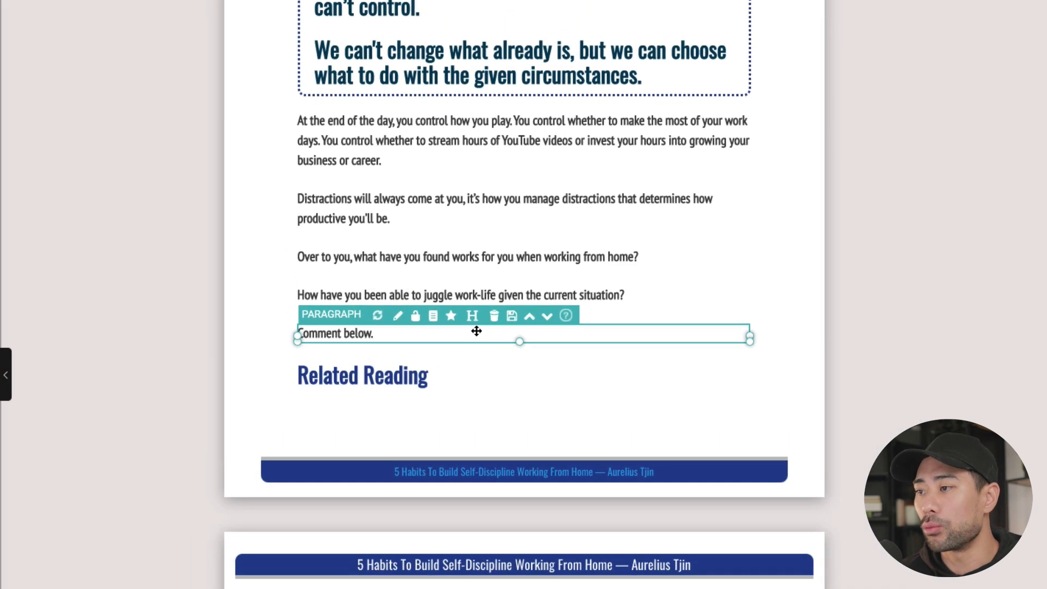
Delete the 'Comment below.' paragraph above Related Reading
{"action": "left_click", "coordinate": [493, 317]}
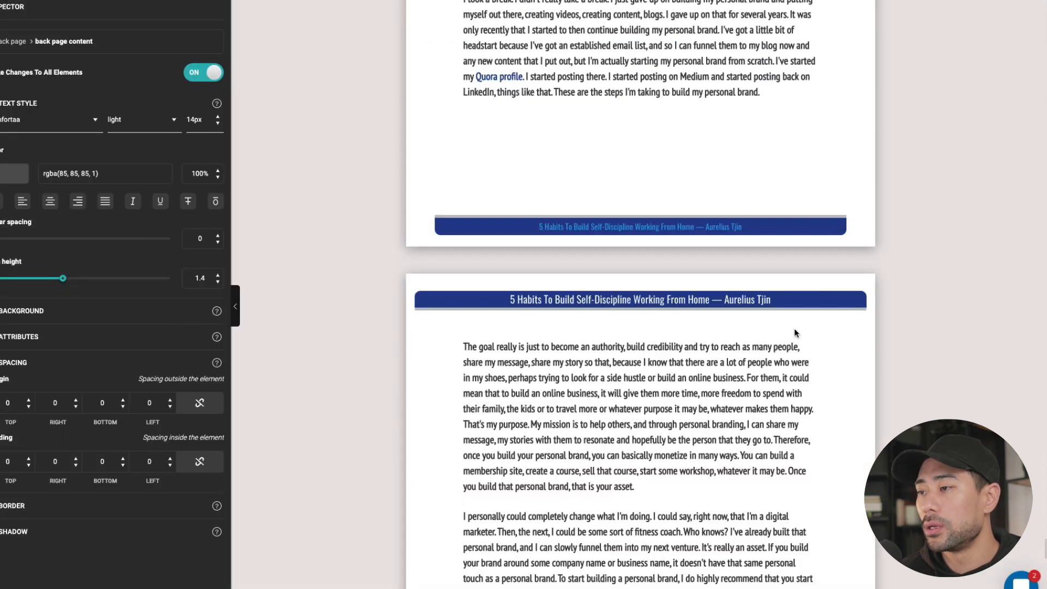
{"action": "scroll", "coordinate": [795, 328], "scroll_direction": "down", "scroll_amount": 5}
{"action": "scroll", "coordinate": [795, 328], "scroll_direction": "down", "scroll_amount": 8}
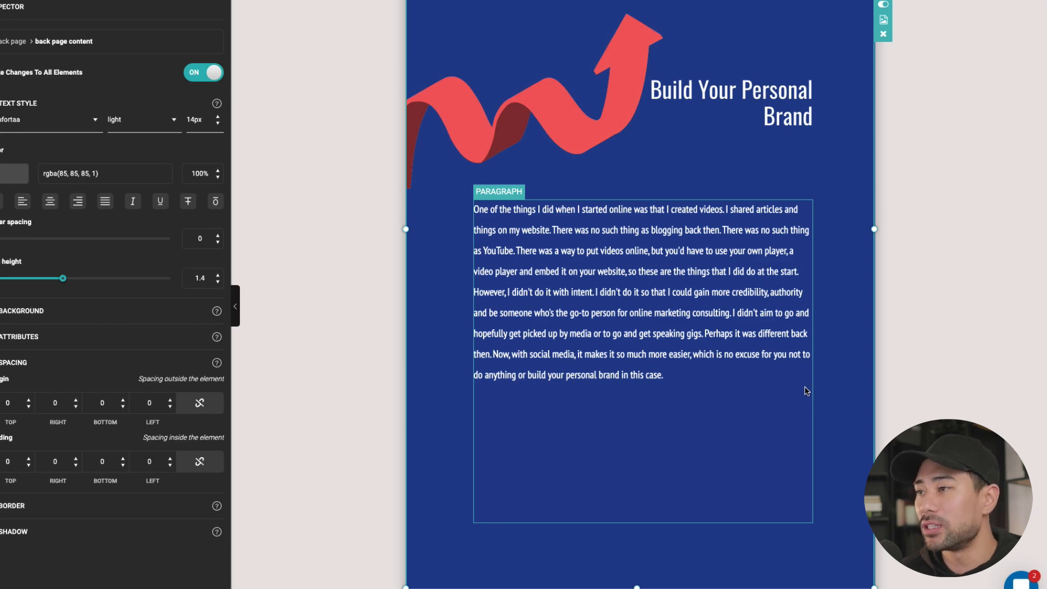
{"action": "scroll", "coordinate": [806, 391], "scroll_direction": "up", "scroll_amount": 4}
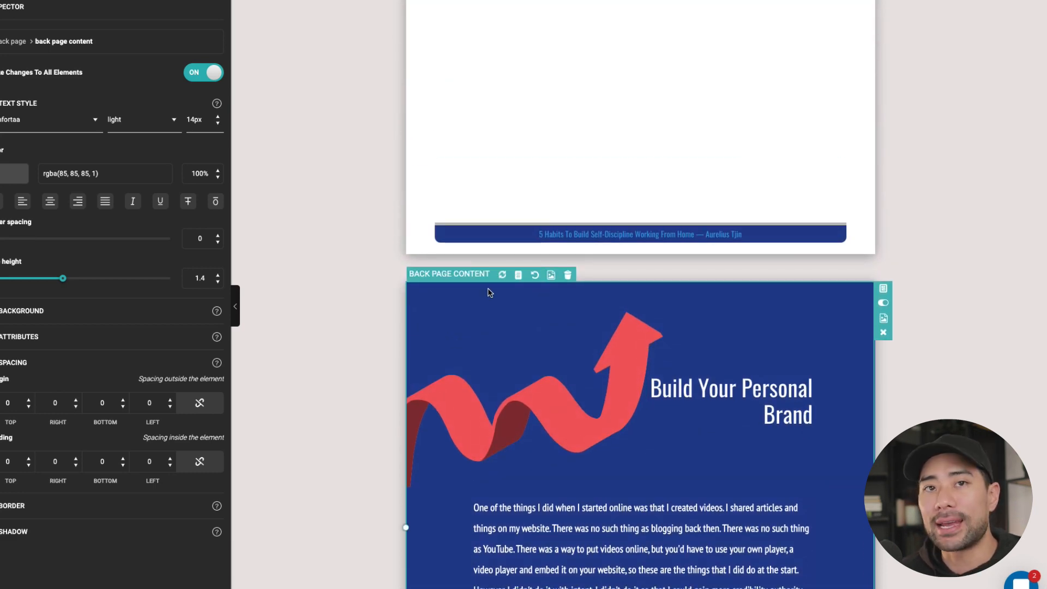
{"action": "scroll", "coordinate": [536, 308], "scroll_direction": "down", "scroll_amount": 3}
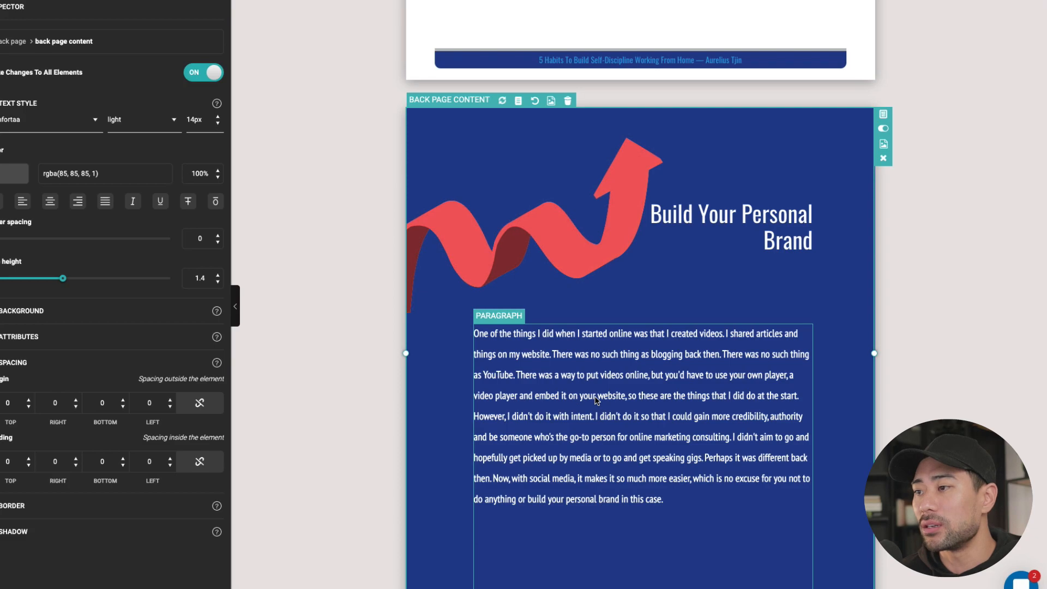
{"action": "scroll", "coordinate": [597, 399], "scroll_direction": "up", "scroll_amount": 3}
{"action": "scroll", "coordinate": [596, 399], "scroll_direction": "up", "scroll_amount": 8}
{"action": "scroll", "coordinate": [596, 399], "scroll_direction": "up", "scroll_amount": 8}
{"action": "scroll", "coordinate": [577, 395], "scroll_direction": "up", "scroll_amount": 6}
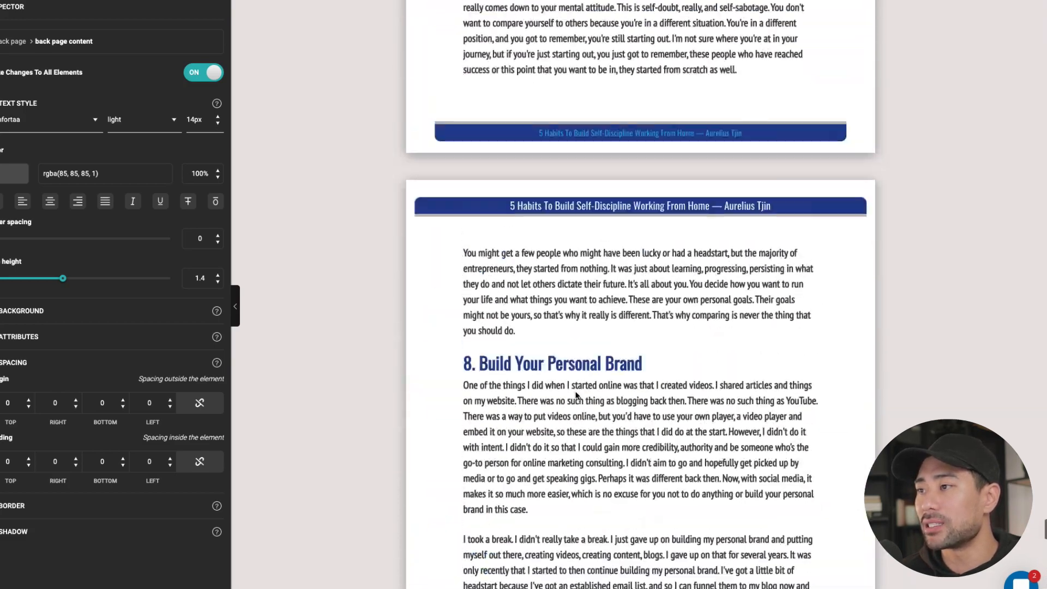
{"action": "scroll", "coordinate": [576, 395], "scroll_direction": "up", "scroll_amount": 8}
{"action": "scroll", "coordinate": [577, 394], "scroll_direction": "up", "scroll_amount": 8}
{"action": "scroll", "coordinate": [576, 394], "scroll_direction": "up", "scroll_amount": 8}
{"action": "scroll", "coordinate": [578, 397], "scroll_direction": "up", "scroll_amount": 6}
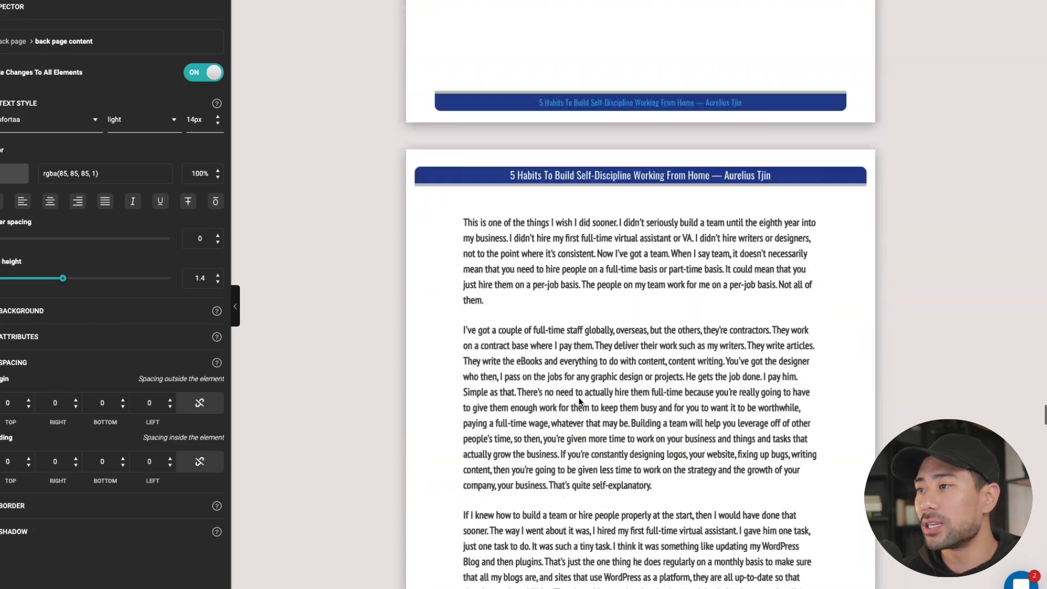
{"action": "scroll", "coordinate": [578, 397], "scroll_direction": "up", "scroll_amount": 3}
{"action": "scroll", "coordinate": [579, 397], "scroll_direction": "down", "scroll_amount": 4}
{"action": "scroll", "coordinate": [578, 397], "scroll_direction": "down", "scroll_amount": 8}
{"action": "scroll", "coordinate": [578, 397], "scroll_direction": "down", "scroll_amount": 8}
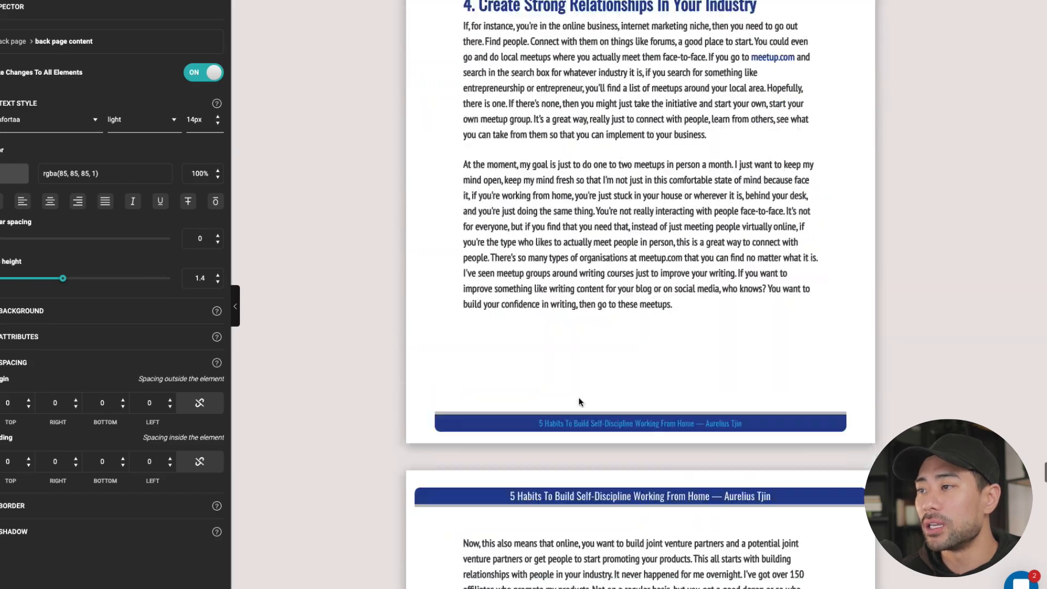
{"action": "scroll", "coordinate": [579, 397], "scroll_direction": "down", "scroll_amount": 8}
{"action": "scroll", "coordinate": [578, 397], "scroll_direction": "down", "scroll_amount": 8}
{"action": "scroll", "coordinate": [578, 397], "scroll_direction": "down", "scroll_amount": 8}
{"action": "scroll", "coordinate": [578, 396], "scroll_direction": "down", "scroll_amount": 6}
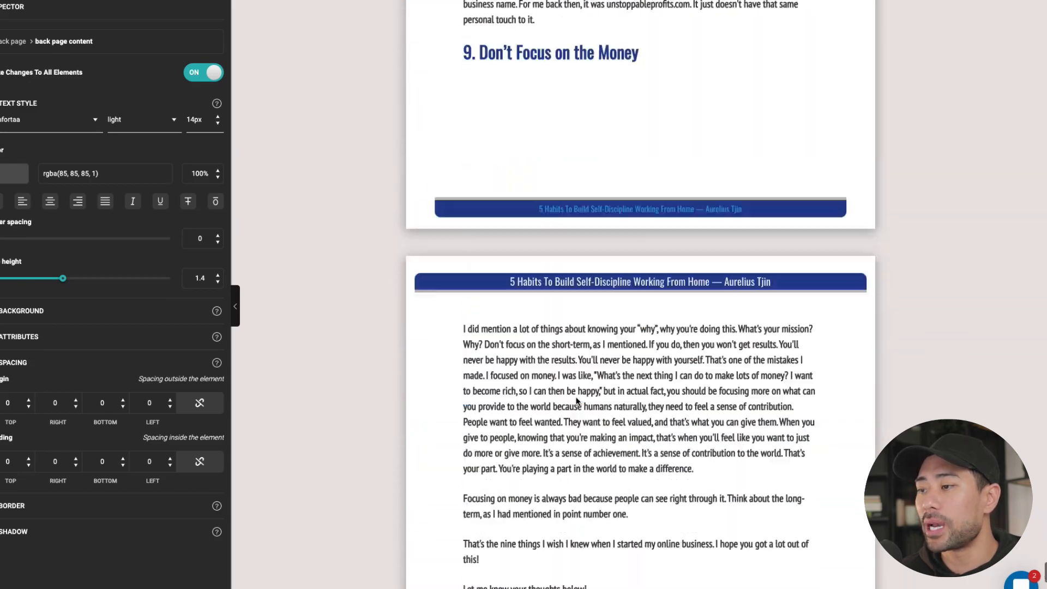
{"action": "scroll", "coordinate": [579, 396], "scroll_direction": "up", "scroll_amount": 8}
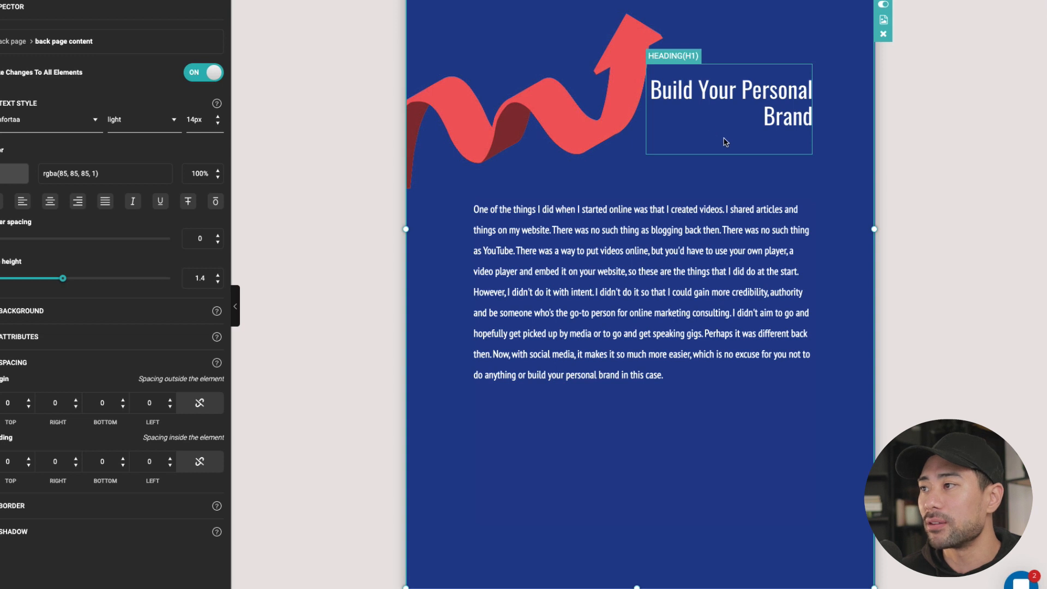
Select the whole 'Build Your Personal Brand' back page and request its deletion
{"action": "left_click", "coordinate": [712, 104]}
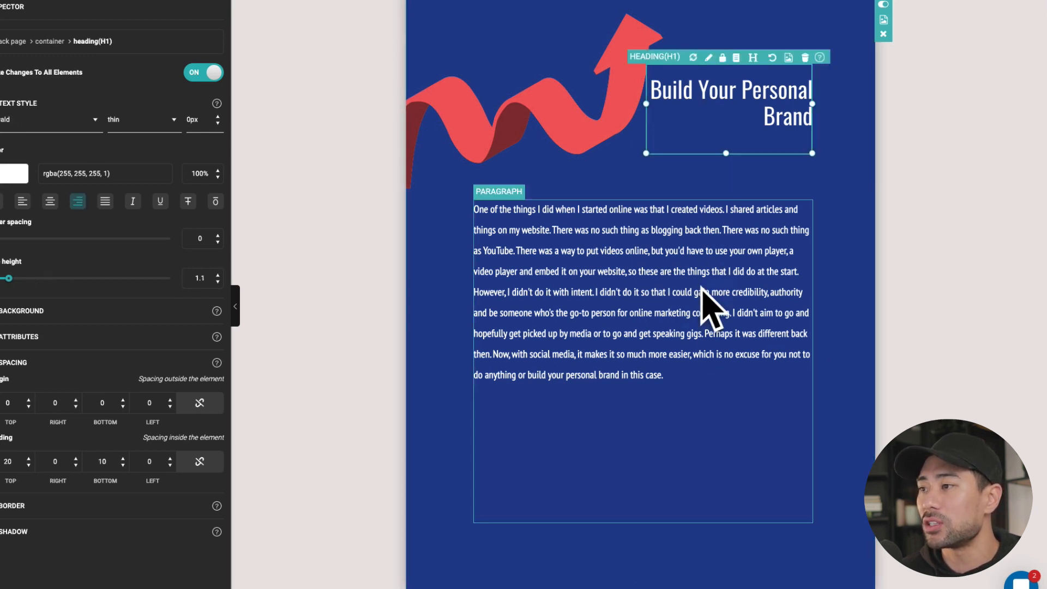
{"action": "left_click", "coordinate": [838, 392]}
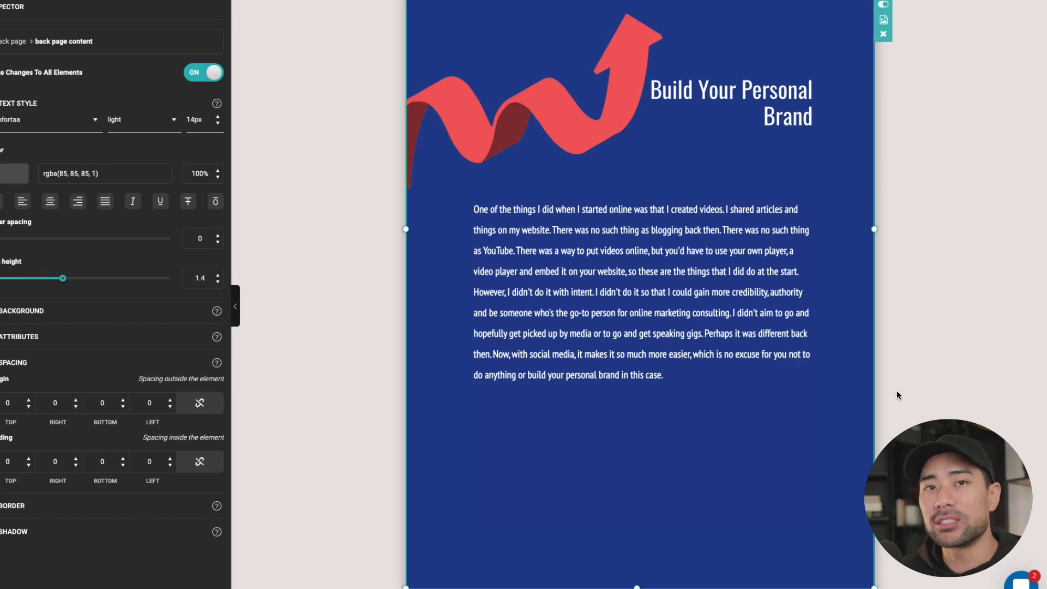
{"action": "scroll", "coordinate": [897, 391], "scroll_direction": "up", "scroll_amount": 3}
{"action": "scroll", "coordinate": [897, 391], "scroll_direction": "up", "scroll_amount": 1}
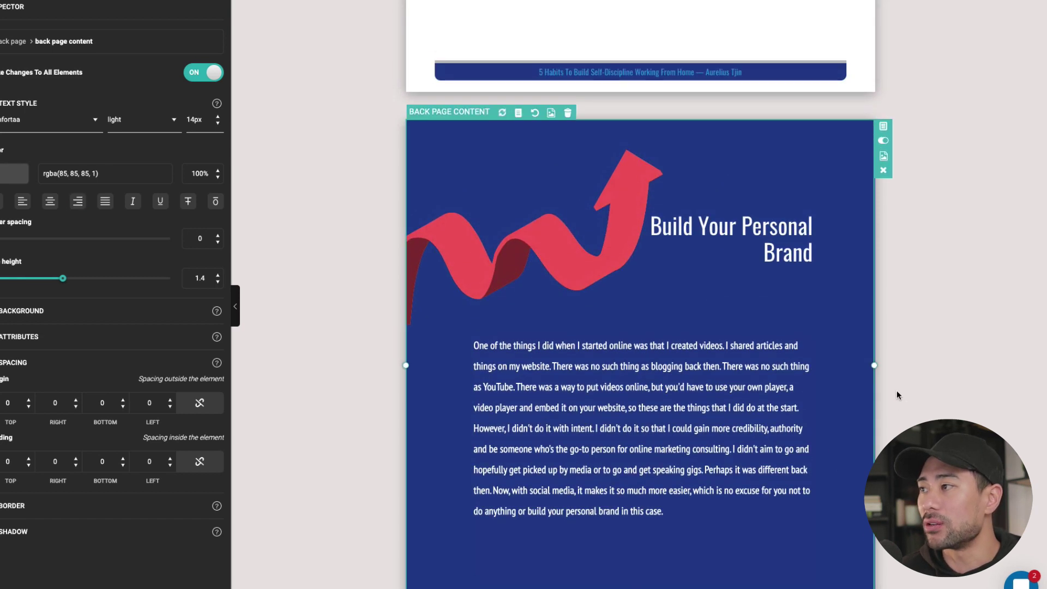
{"action": "left_click", "coordinate": [884, 173]}
Confirm deleting the back page, then undo, redo and undo again to restore it
{"action": "left_click", "coordinate": [485, 274]}
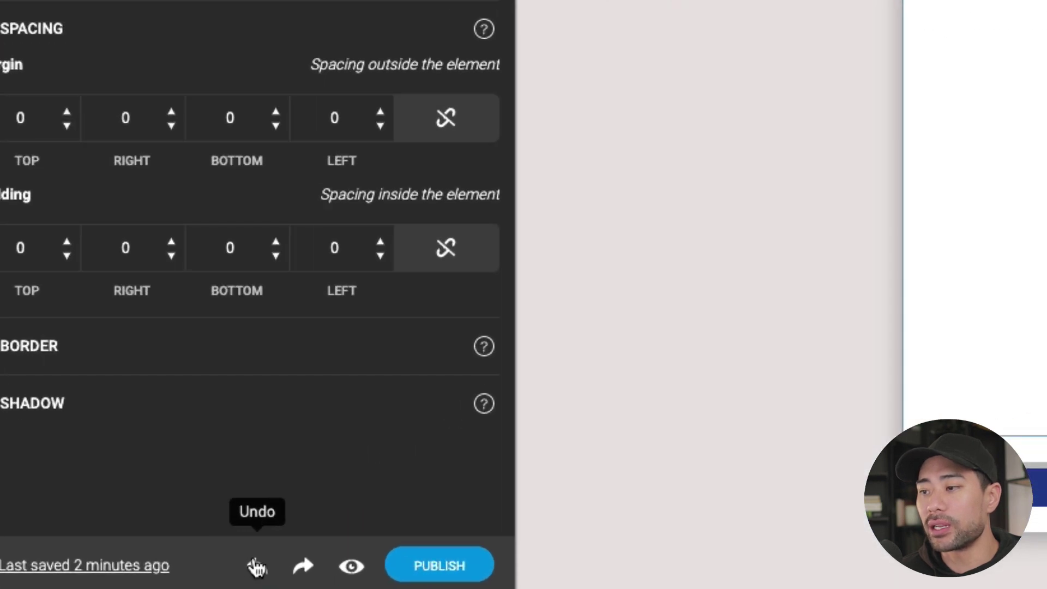
{"action": "left_click", "coordinate": [257, 565]}
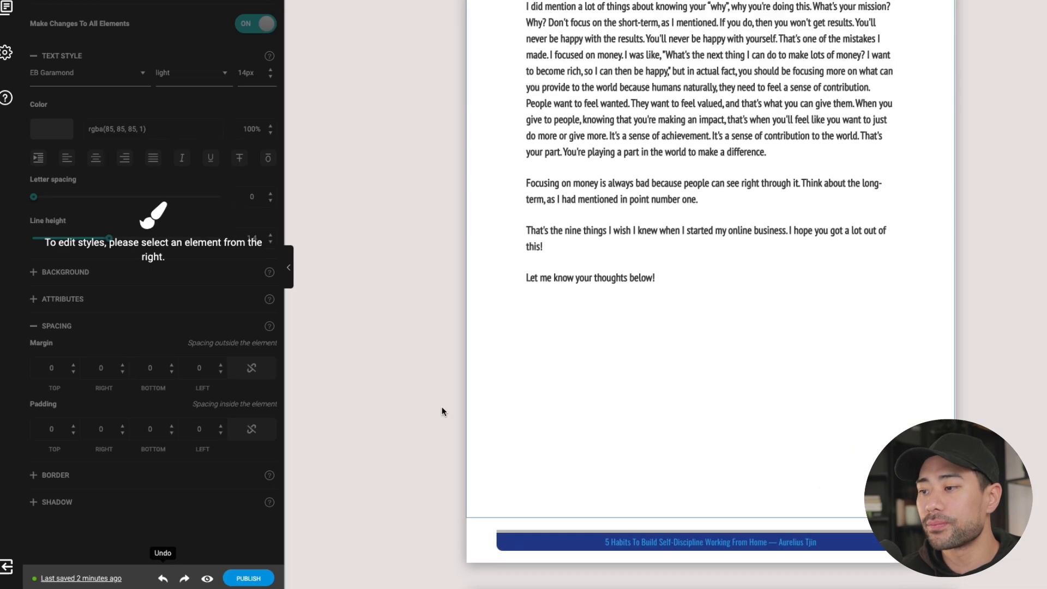
{"action": "scroll", "coordinate": [442, 407], "scroll_direction": "down", "scroll_amount": 5}
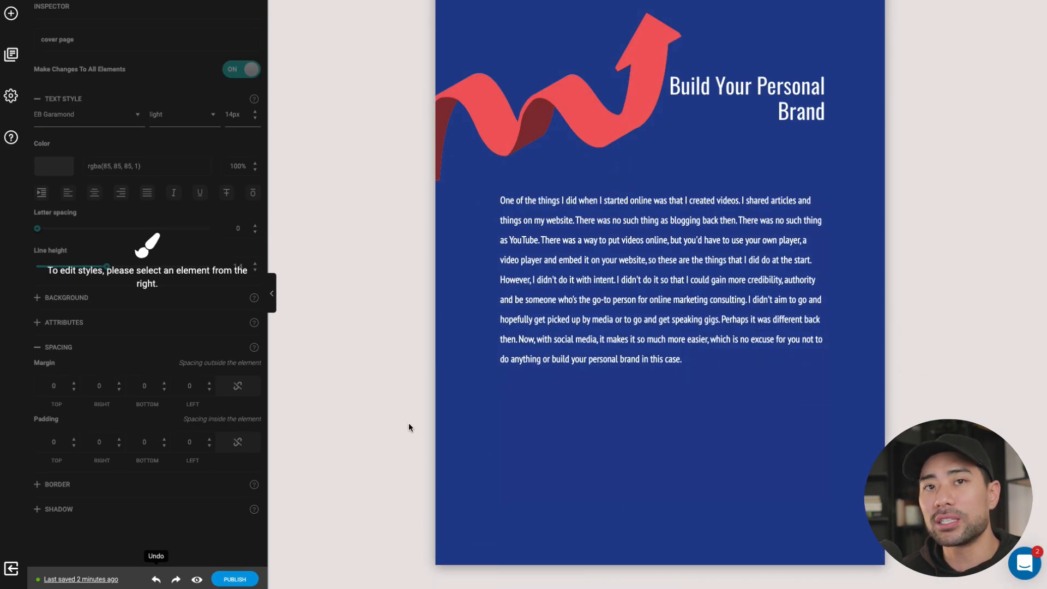
{"action": "left_click", "coordinate": [175, 580]}
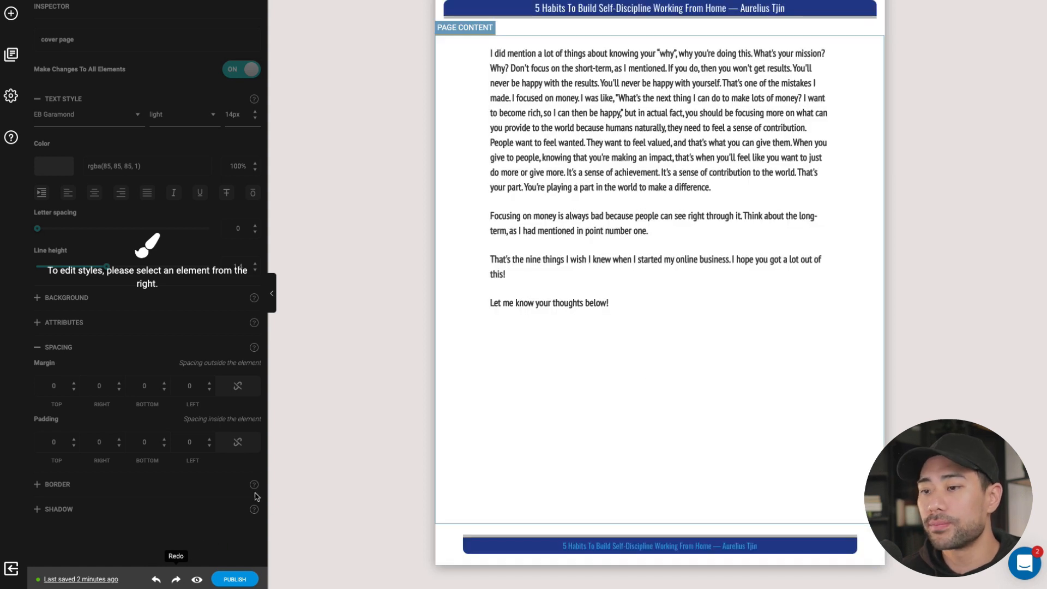
{"action": "left_click", "coordinate": [156, 579]}
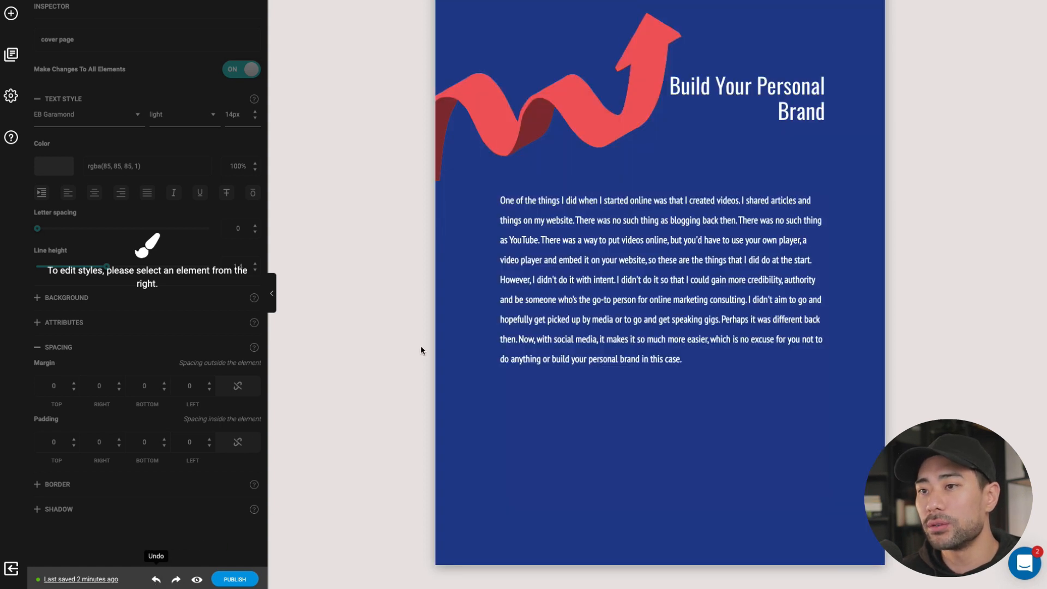
{"action": "scroll", "coordinate": [644, 301], "scroll_direction": "down", "scroll_amount": 10}
{"action": "scroll", "coordinate": [644, 301], "scroll_direction": "up", "scroll_amount": 5}
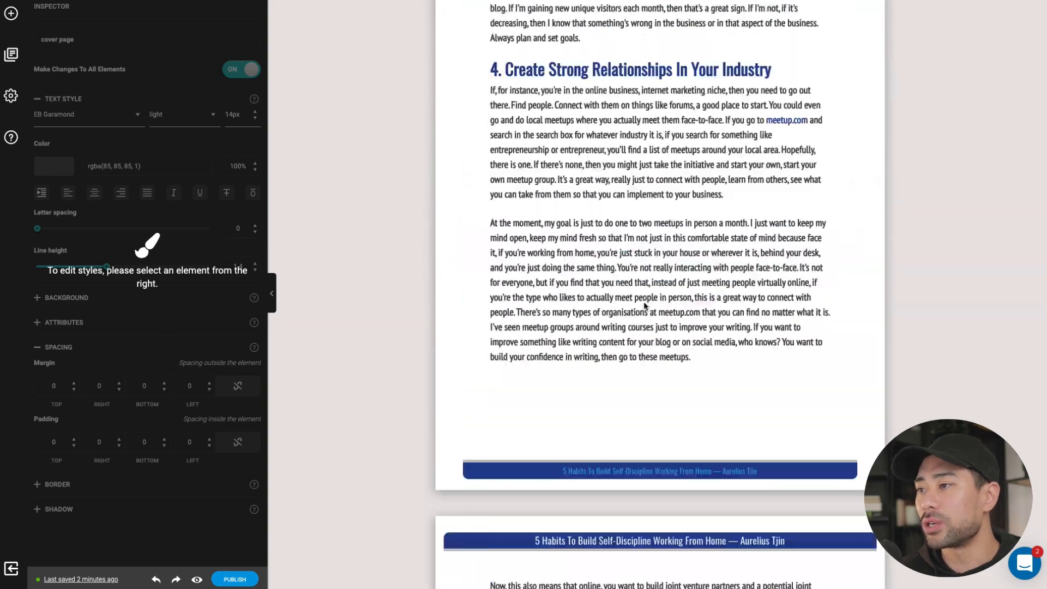
{"action": "scroll", "coordinate": [643, 302], "scroll_direction": "down", "scroll_amount": 5}
{"action": "scroll", "coordinate": [644, 301], "scroll_direction": "down", "scroll_amount": 5}
{"action": "scroll", "coordinate": [644, 302], "scroll_direction": "up", "scroll_amount": 4}
{"action": "scroll", "coordinate": [644, 301], "scroll_direction": "up", "scroll_amount": 2}
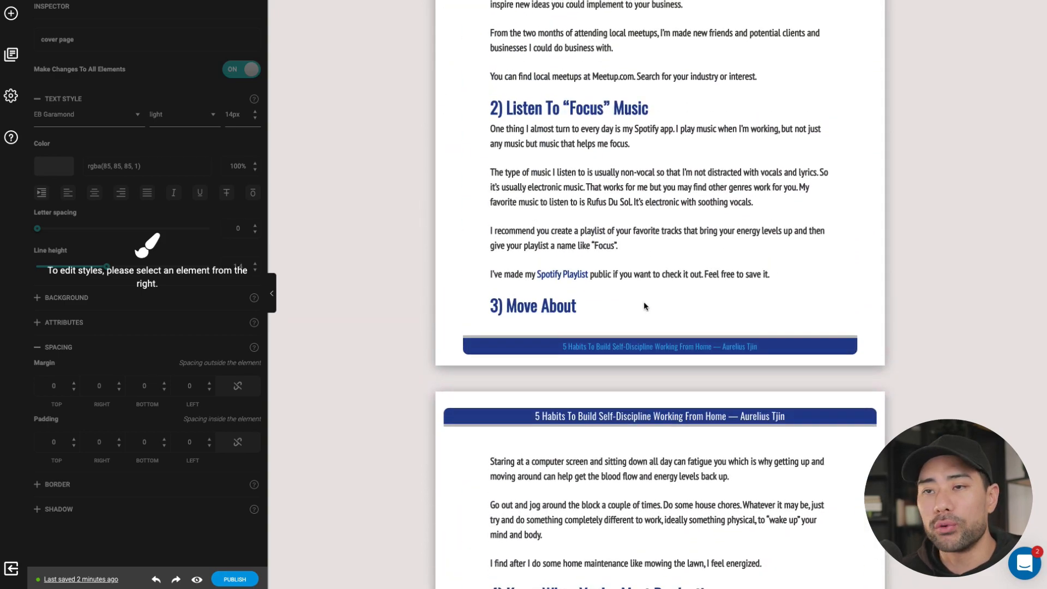
{"action": "scroll", "coordinate": [645, 301], "scroll_direction": "up", "scroll_amount": 5}
{"action": "scroll", "coordinate": [644, 302], "scroll_direction": "up", "scroll_amount": 5}
{"action": "scroll", "coordinate": [644, 301], "scroll_direction": "up", "scroll_amount": 4}
{"action": "scroll", "coordinate": [643, 302], "scroll_direction": "up", "scroll_amount": 1}
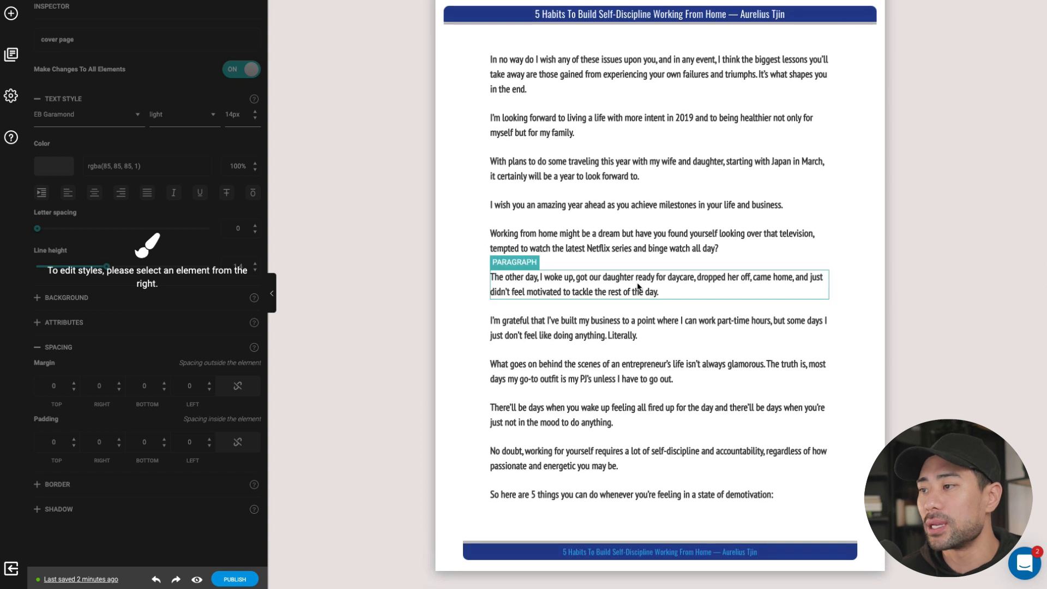
{"action": "left_click", "coordinate": [640, 286]}
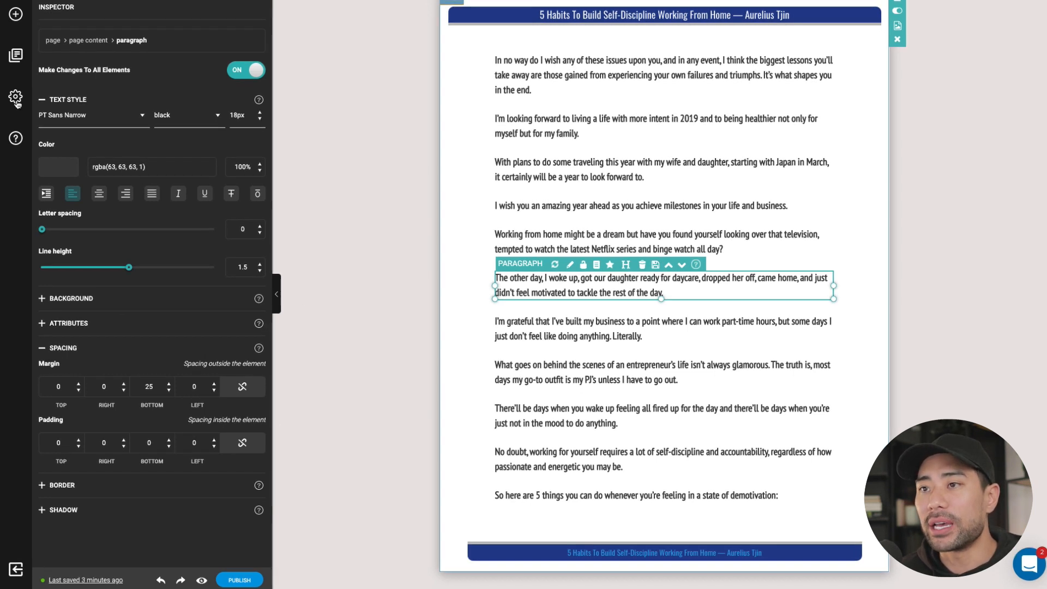
Set the ebook page size to A4 in Project Settings and preview the landscape options
{"action": "left_click", "coordinate": [15, 98]}
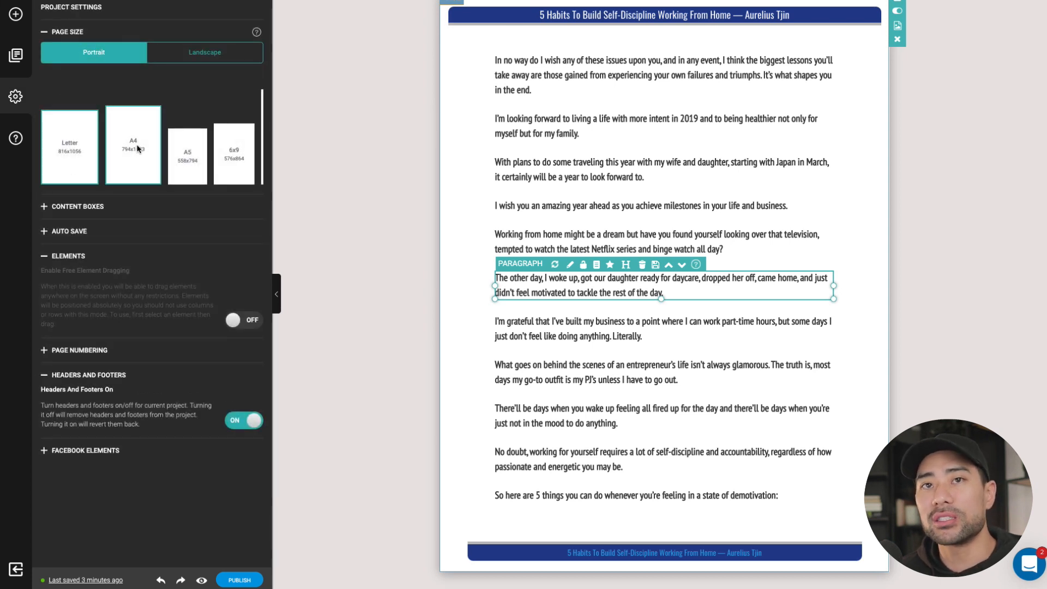
{"action": "scroll", "coordinate": [423, 288], "scroll_direction": "down", "scroll_amount": 15}
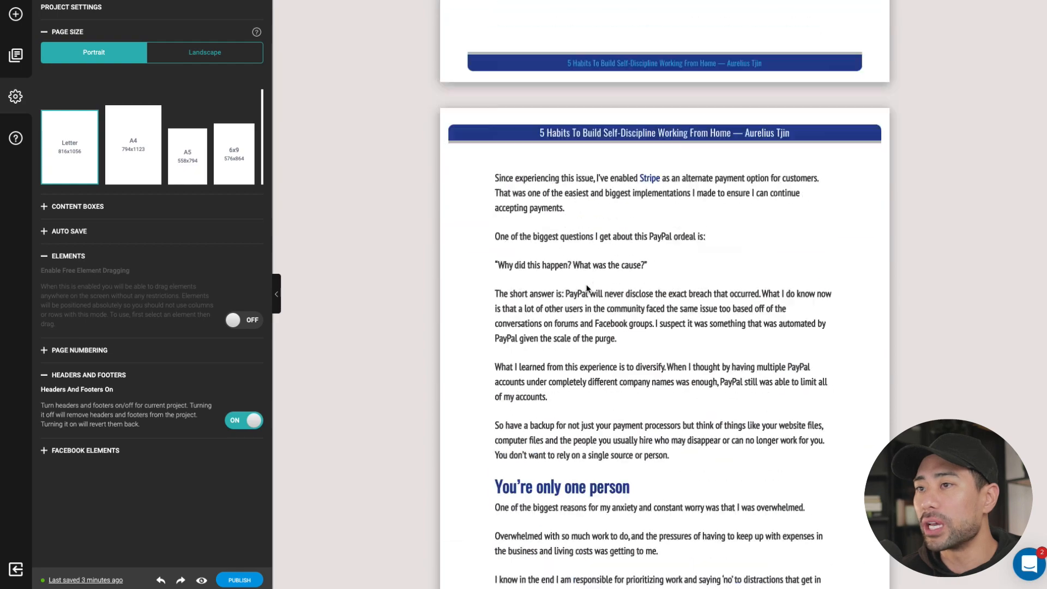
{"action": "scroll", "coordinate": [424, 288], "scroll_direction": "down", "scroll_amount": 15}
{"action": "scroll", "coordinate": [424, 289], "scroll_direction": "down", "scroll_amount": 15}
{"action": "scroll", "coordinate": [423, 288], "scroll_direction": "up", "scroll_amount": 15}
{"action": "scroll", "coordinate": [424, 288], "scroll_direction": "up", "scroll_amount": 15}
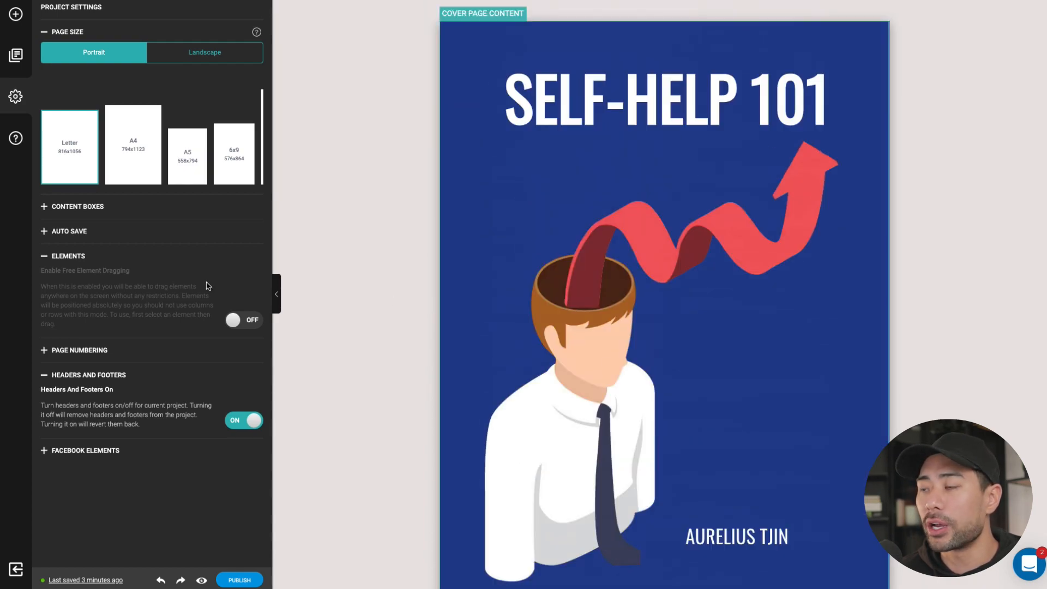
{"action": "left_click", "coordinate": [132, 159]}
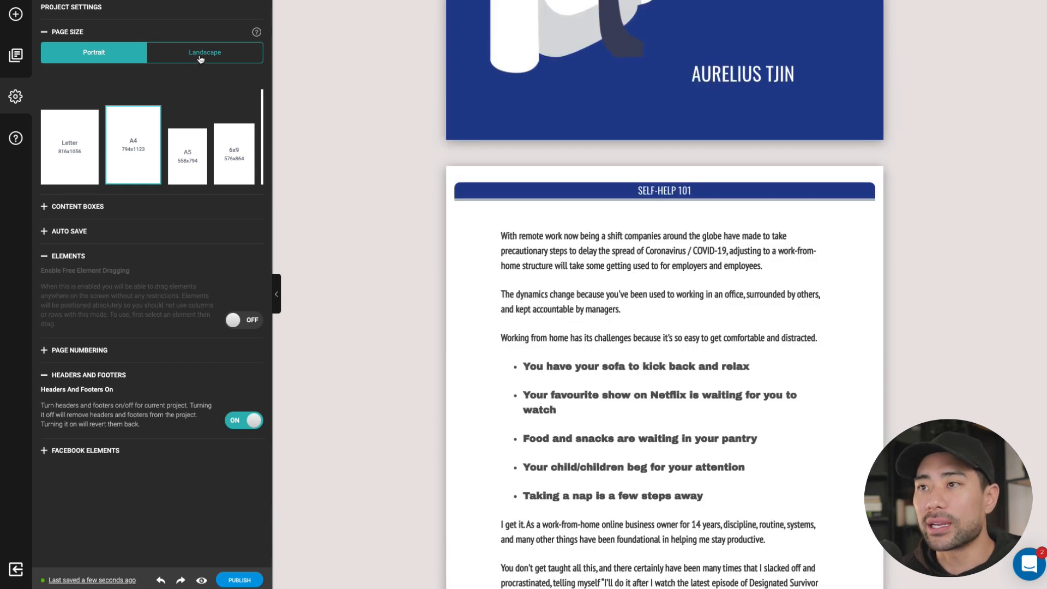
{"action": "left_click", "coordinate": [200, 57]}
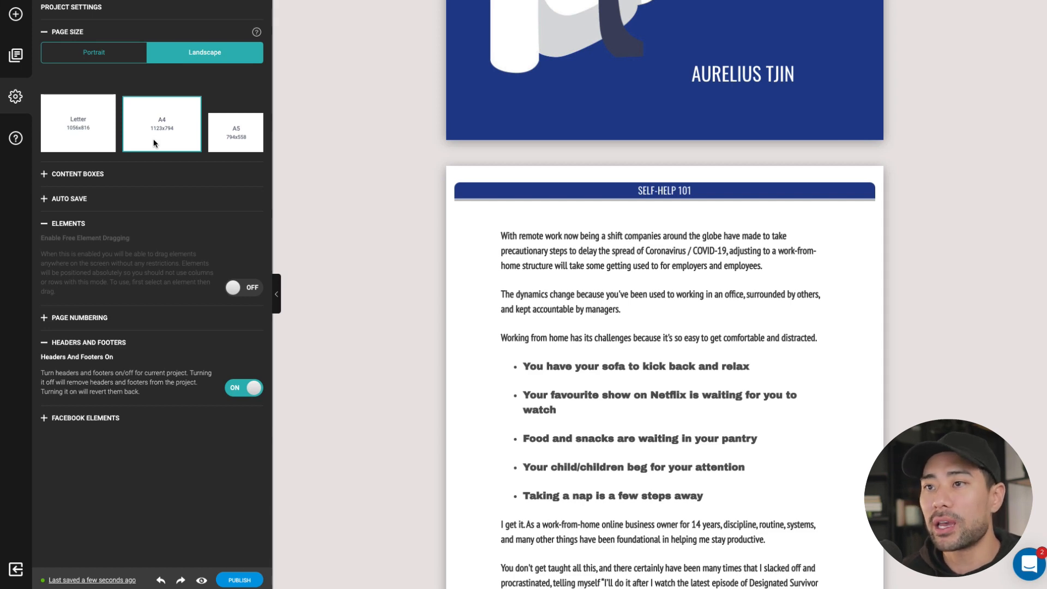
{"action": "scroll", "coordinate": [658, 397], "scroll_direction": "down", "scroll_amount": 5}
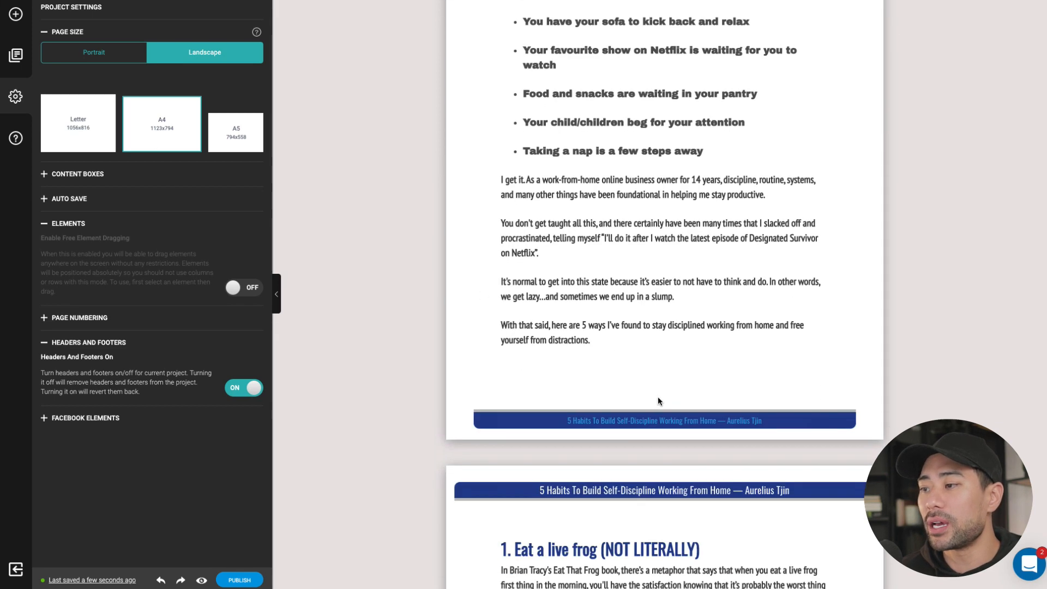
{"action": "scroll", "coordinate": [658, 397], "scroll_direction": "down", "scroll_amount": 2}
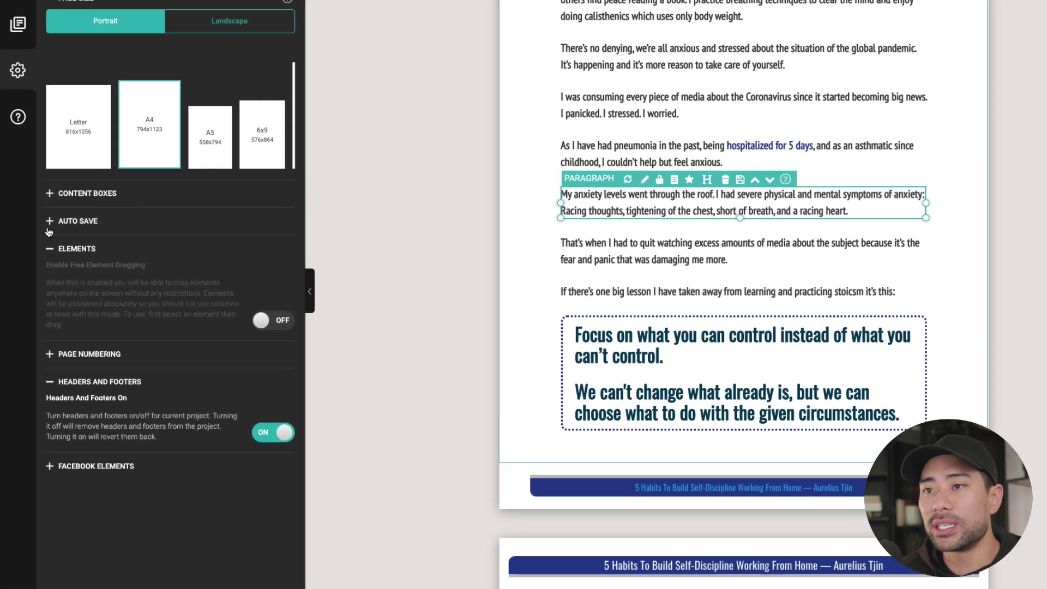
Turn on page number labels in the Page Numbering settings
{"action": "left_click", "coordinate": [69, 232]}
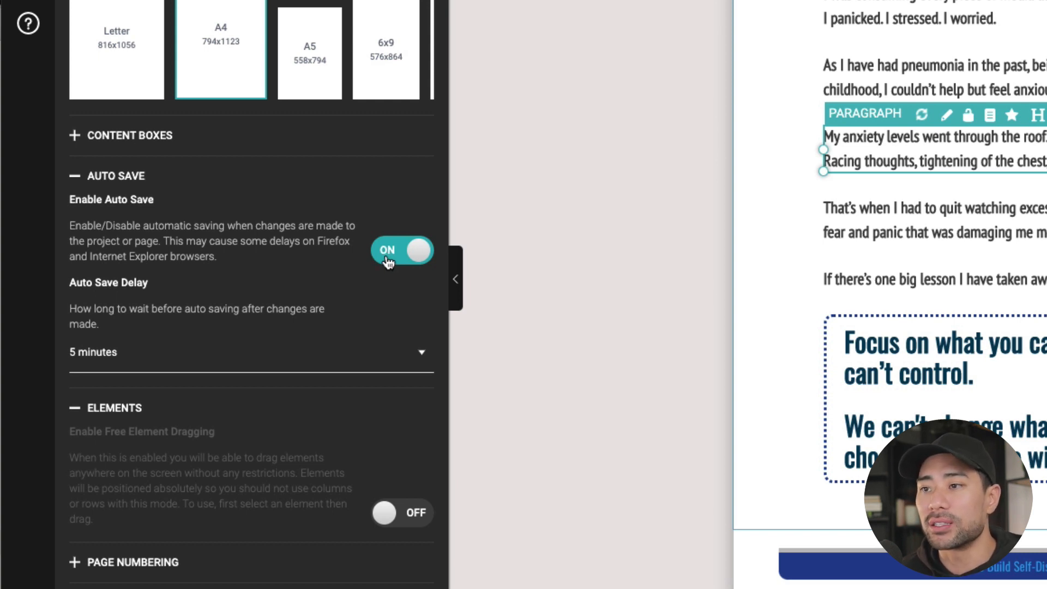
{"action": "left_click", "coordinate": [76, 175]}
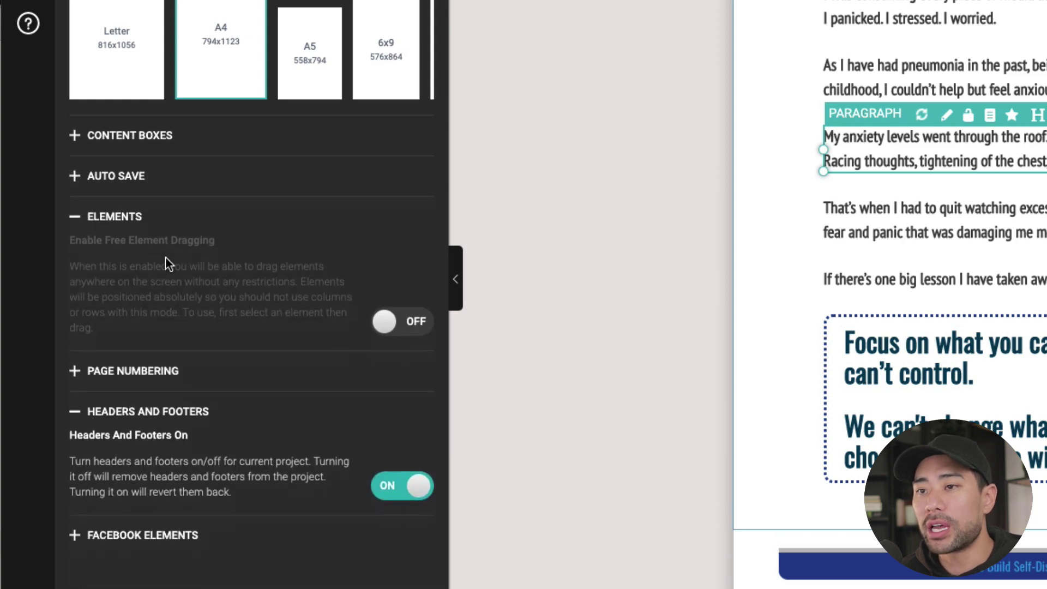
{"action": "left_click", "coordinate": [151, 373]}
{"action": "left_click", "coordinate": [385, 428]}
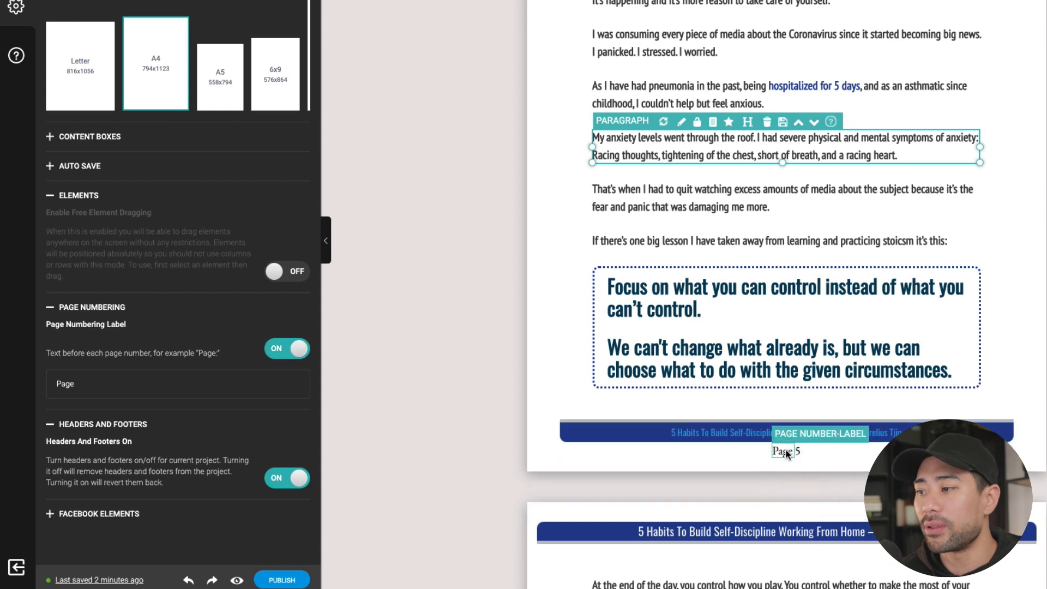
Set the page number font to Arvo and switch headers and footers off for the whole ebook
{"action": "left_click", "coordinate": [786, 452]}
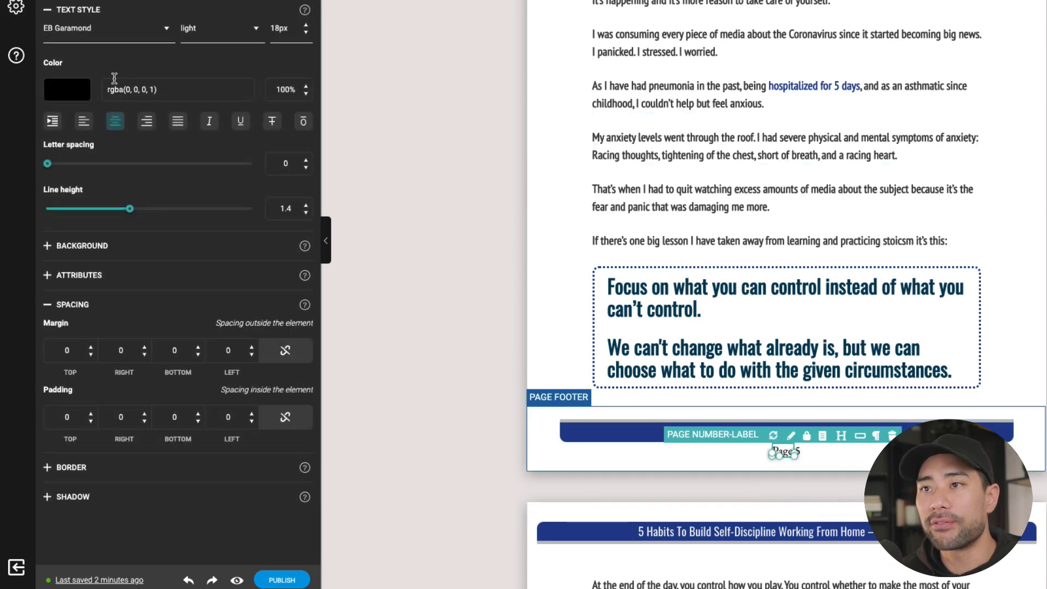
{"action": "left_click", "coordinate": [86, 30]}
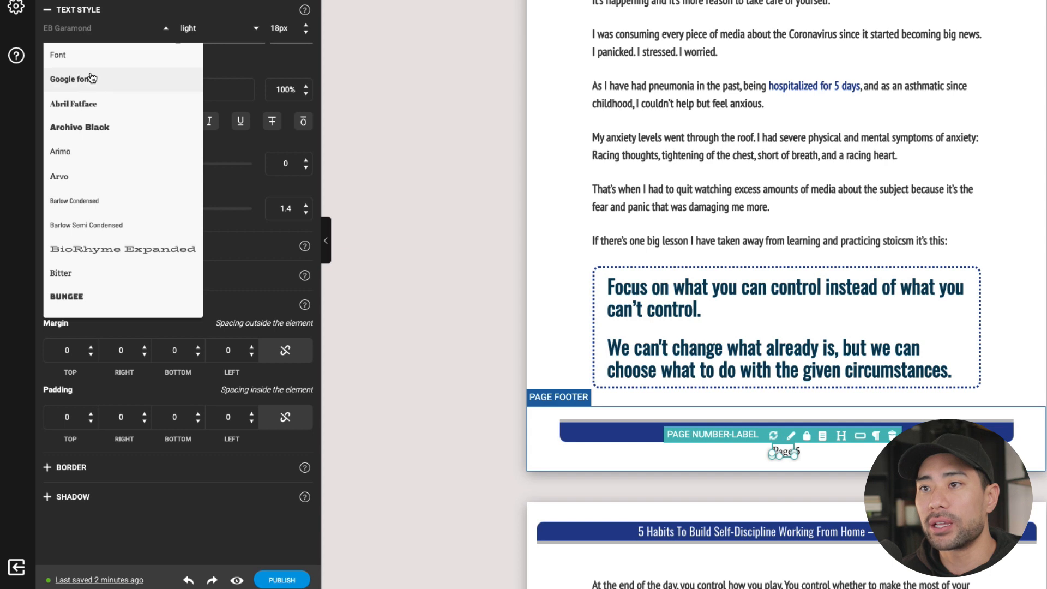
{"action": "left_click", "coordinate": [83, 180]}
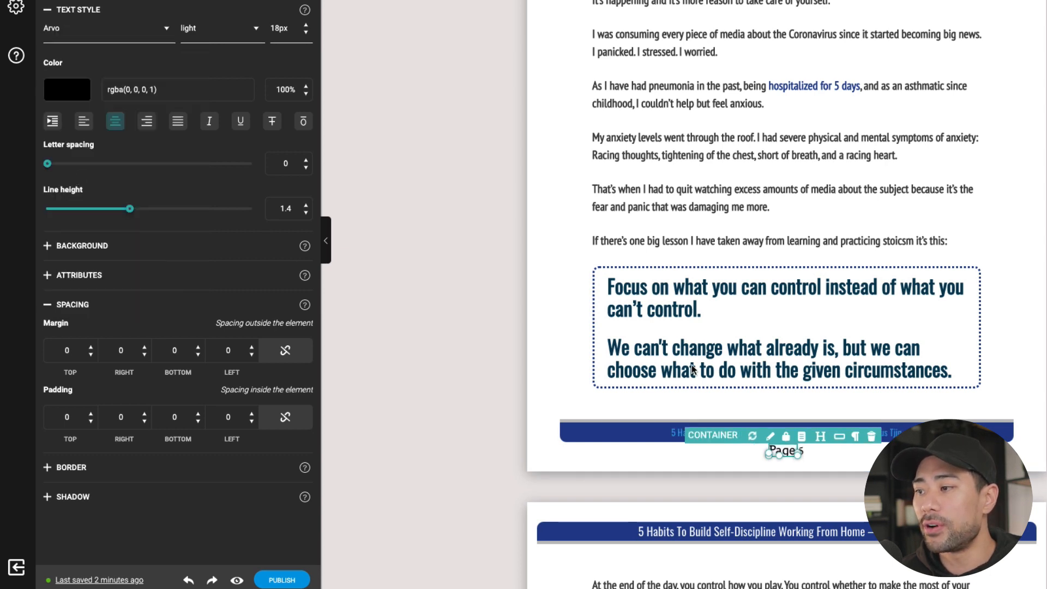
{"action": "left_click", "coordinate": [737, 432]}
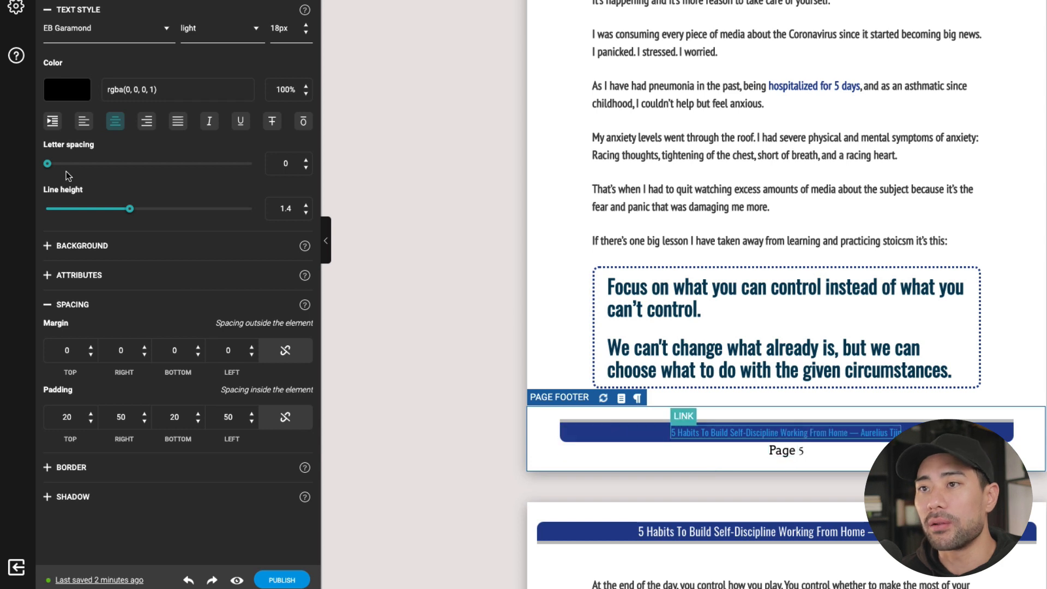
{"action": "left_click", "coordinate": [16, 8]}
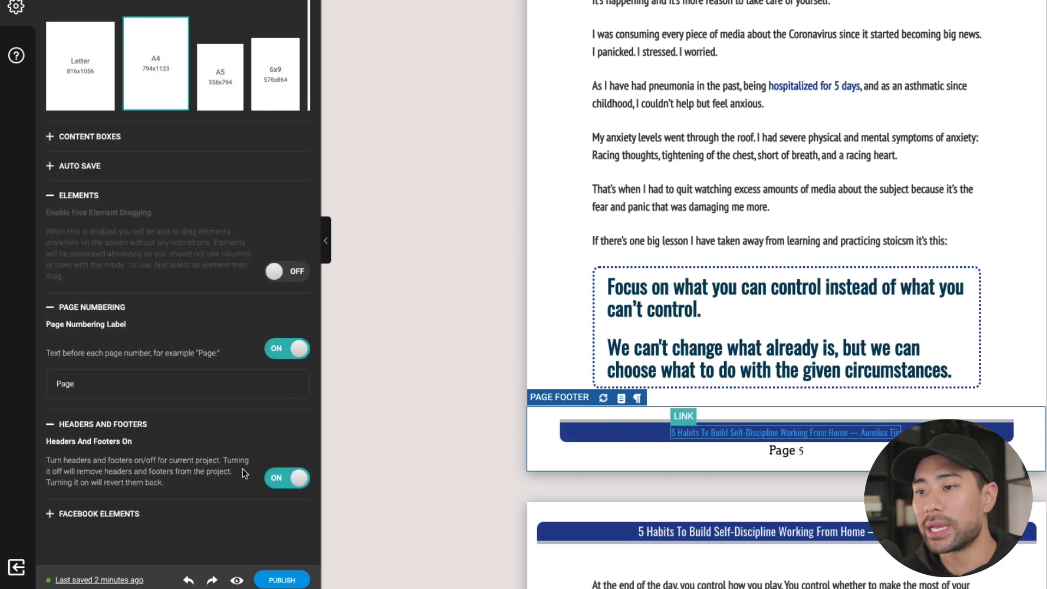
{"action": "scroll", "coordinate": [688, 328], "scroll_direction": "up", "scroll_amount": 5}
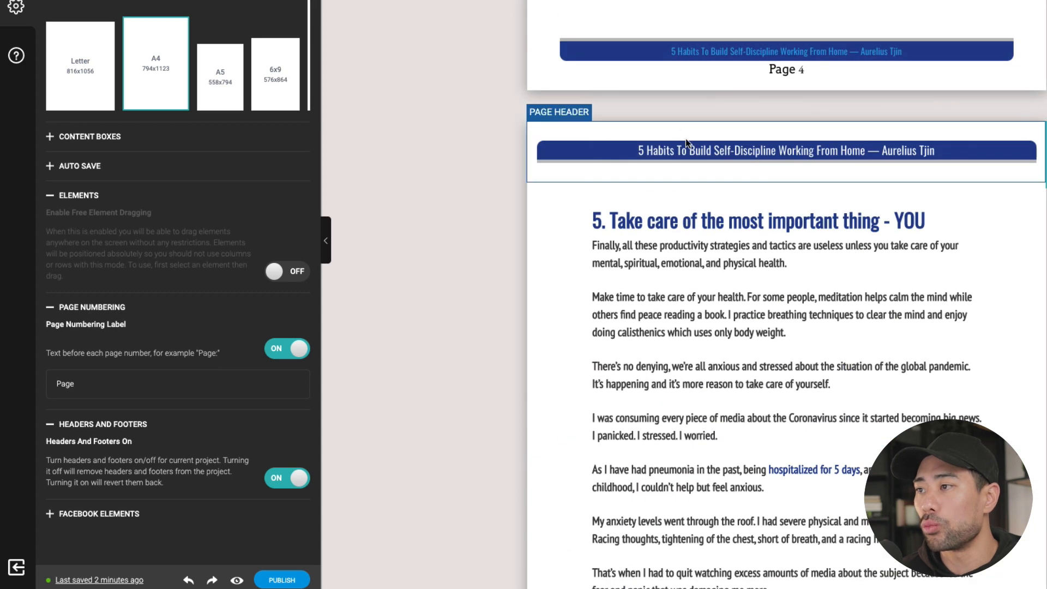
{"action": "left_click", "coordinate": [287, 479]}
{"action": "scroll", "coordinate": [819, 363], "scroll_direction": "up", "scroll_amount": 8}
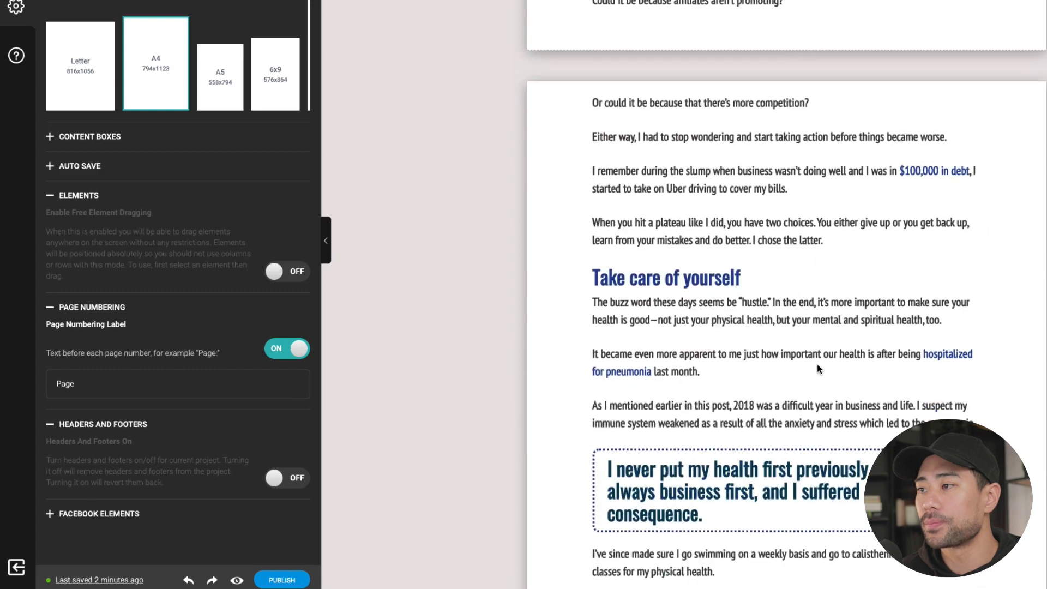
{"action": "scroll", "coordinate": [817, 364], "scroll_direction": "up", "scroll_amount": 8}
{"action": "scroll", "coordinate": [817, 365], "scroll_direction": "up", "scroll_amount": 8}
{"action": "scroll", "coordinate": [817, 366], "scroll_direction": "up", "scroll_amount": 8}
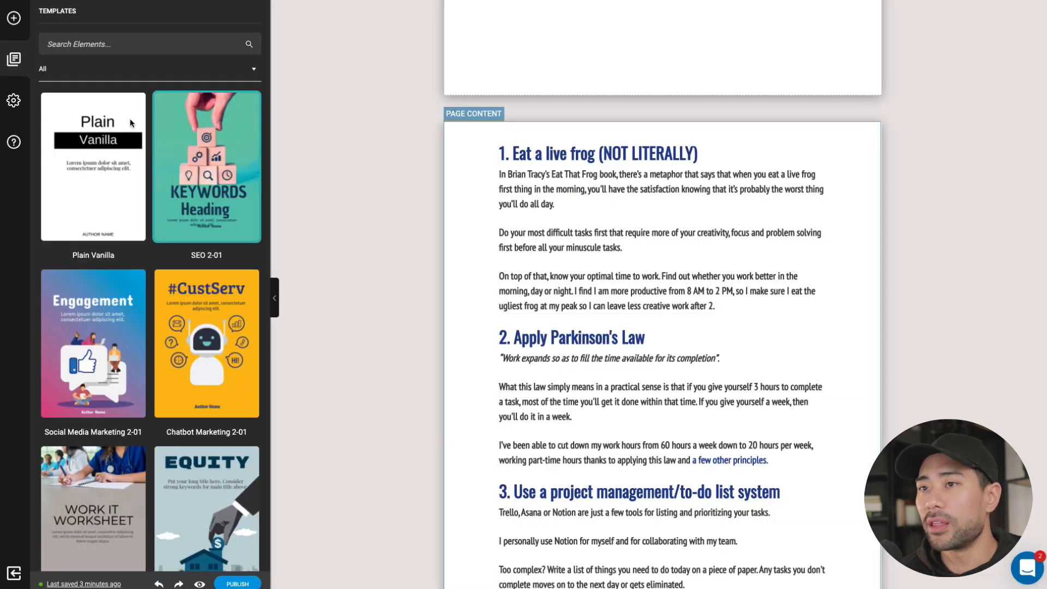
Drag an Image element between the first two 'Eat a live frog' paragraphs and go to replace its picture
{"action": "left_click", "coordinate": [13, 19]}
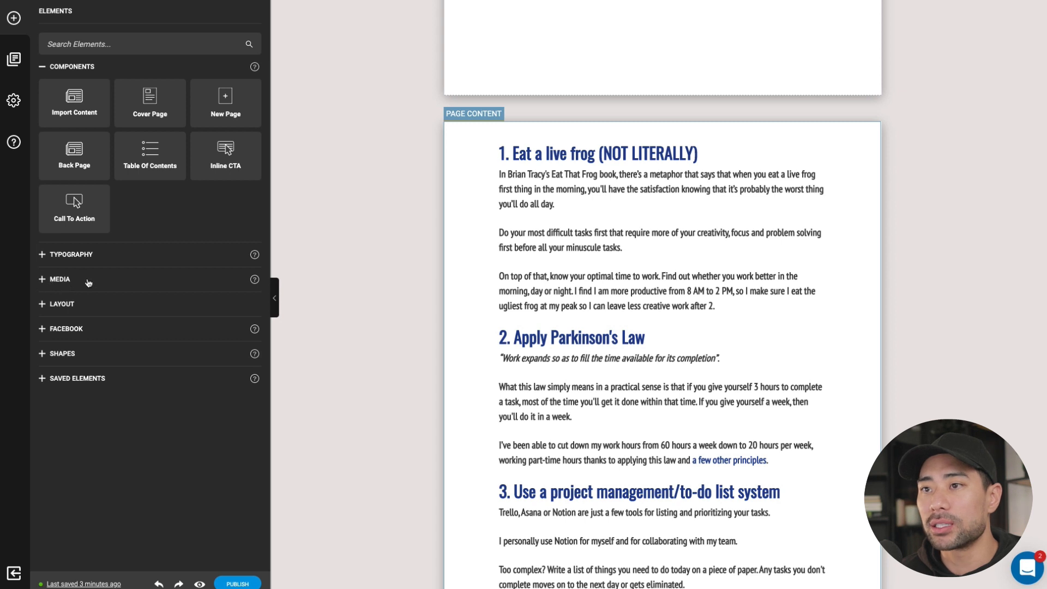
{"action": "left_click", "coordinate": [61, 280]}
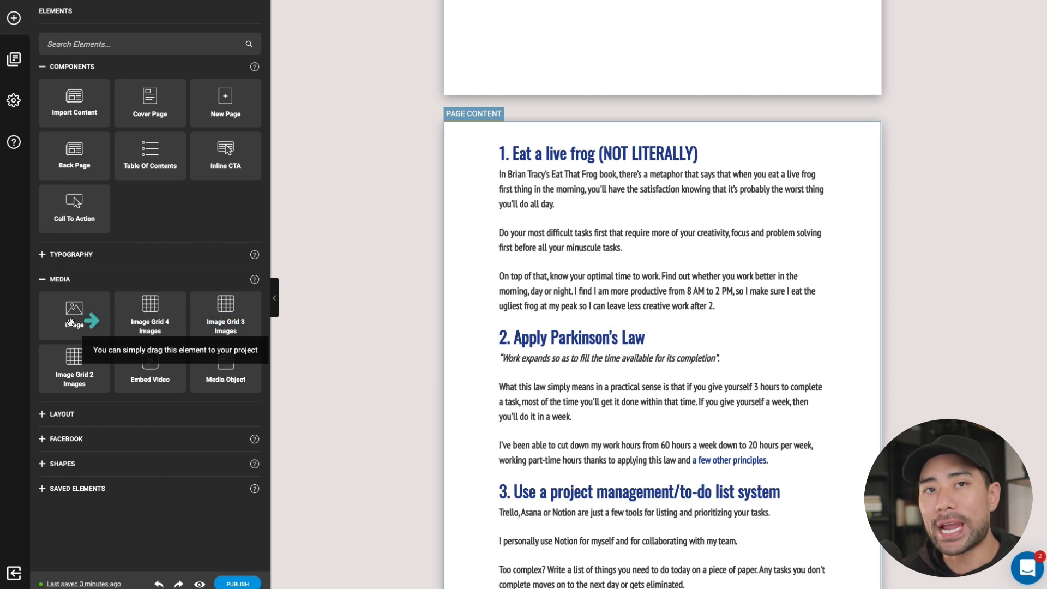
{"action": "left_click_drag", "start_coordinate": [71, 321], "coordinate": [491, 283]}
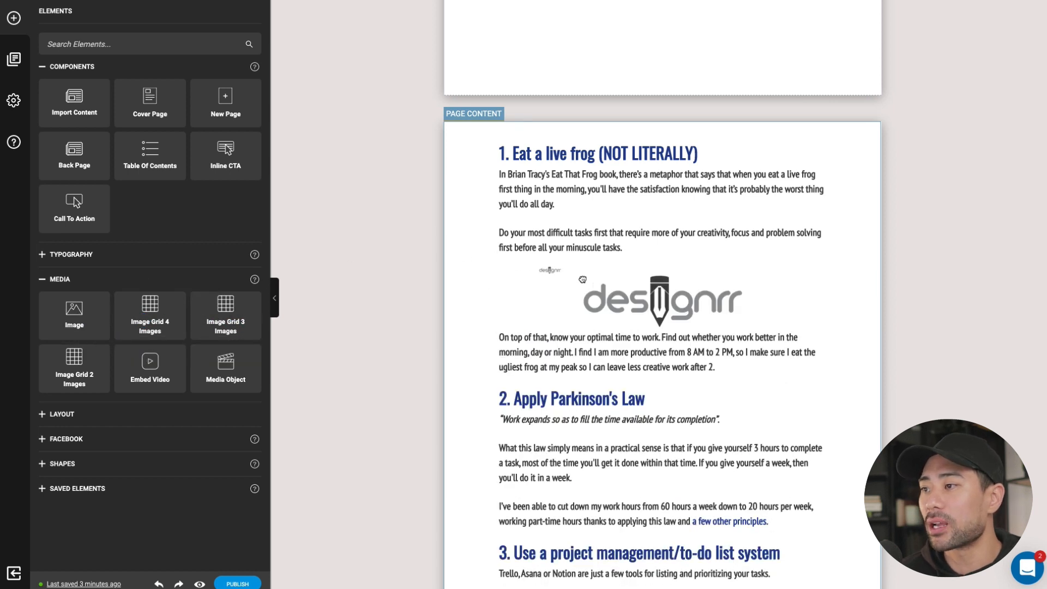
{"action": "left_click_drag", "start_coordinate": [610, 279], "coordinate": [622, 224]}
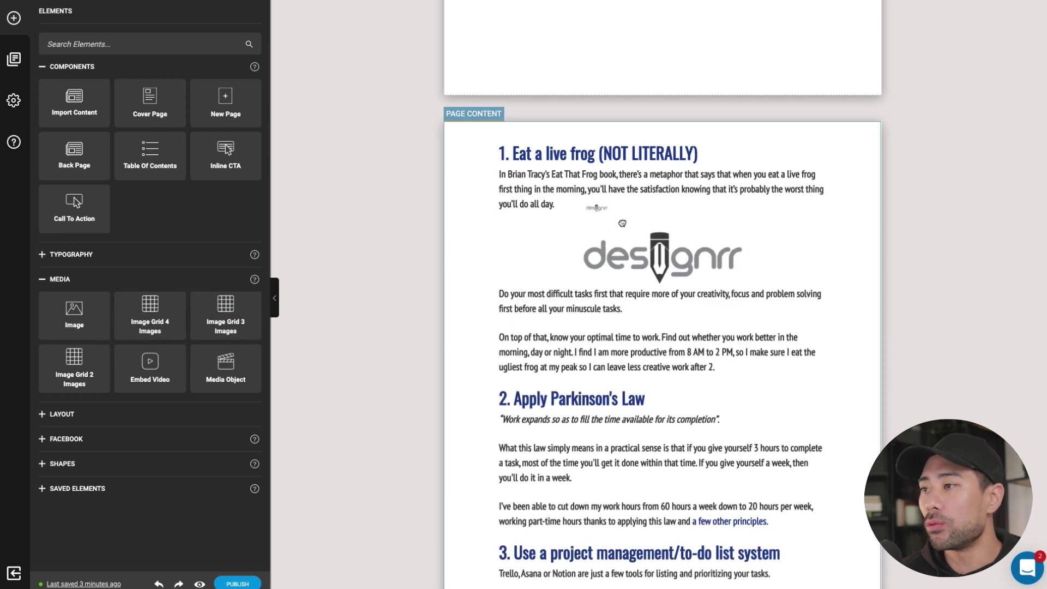
{"action": "double_click", "coordinate": [620, 252]}
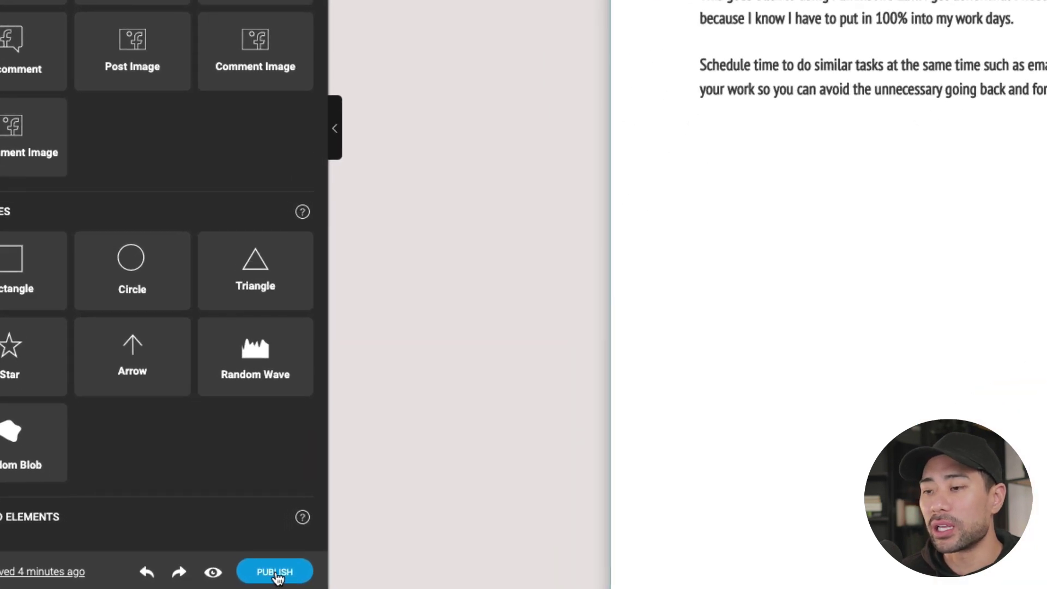
Bring up the Publish as dialog for the ebook
{"action": "left_click", "coordinate": [248, 580]}
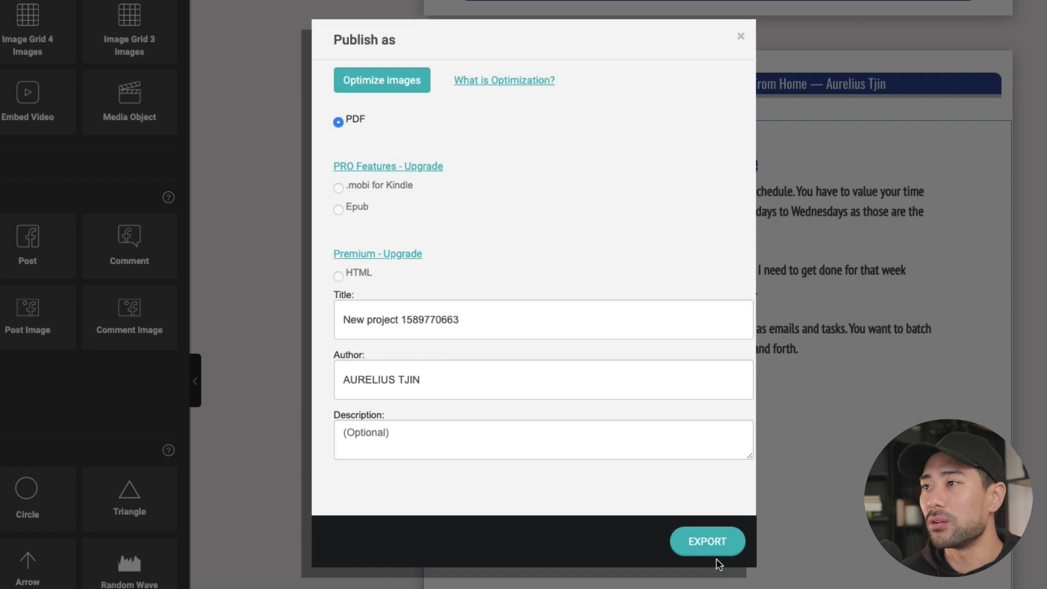
Export the ebook as a 27-page PDF for review
{"action": "left_click", "coordinate": [709, 544]}
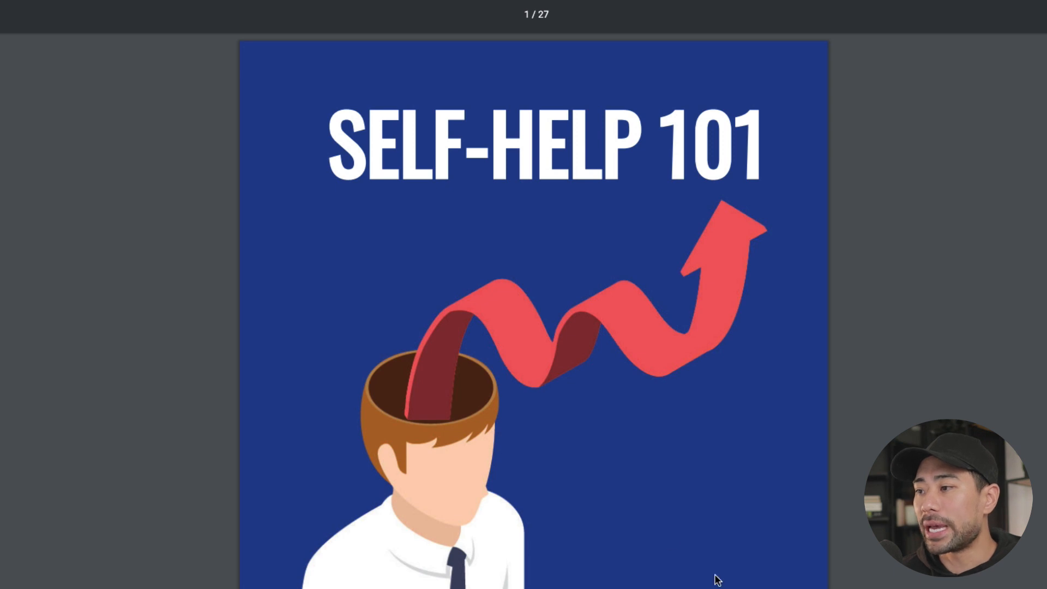
{"action": "scroll", "coordinate": [504, 543], "scroll_direction": "down", "scroll_amount": 5}
{"action": "scroll", "coordinate": [504, 545], "scroll_direction": "down", "scroll_amount": 5}
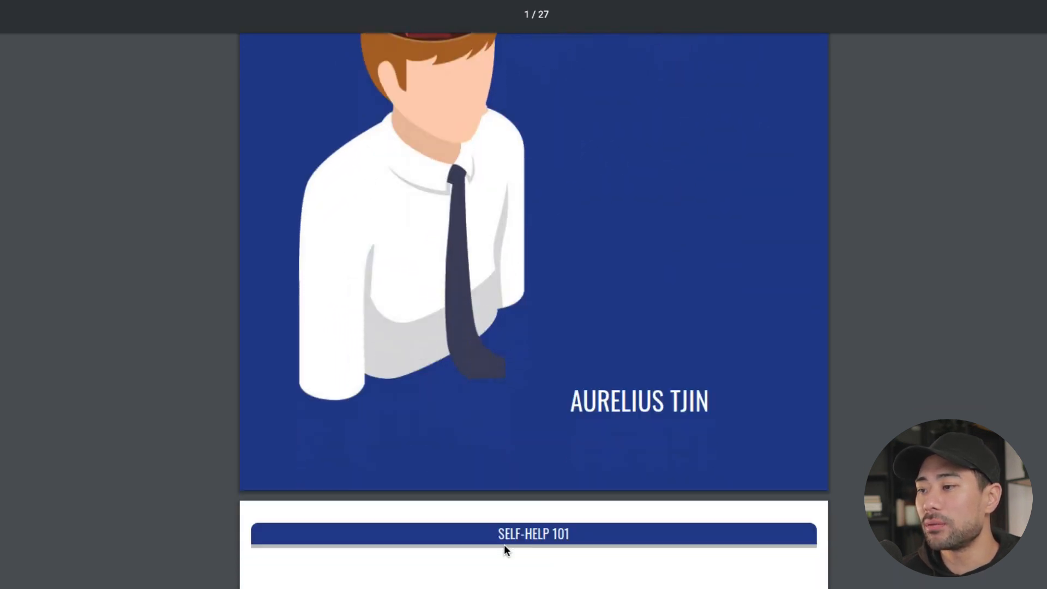
{"action": "scroll", "coordinate": [504, 545], "scroll_direction": "down", "scroll_amount": 5}
{"action": "scroll", "coordinate": [504, 544], "scroll_direction": "down", "scroll_amount": 5}
{"action": "scroll", "coordinate": [504, 544], "scroll_direction": "down", "scroll_amount": 5}
{"action": "scroll", "coordinate": [504, 544], "scroll_direction": "down", "scroll_amount": 5}
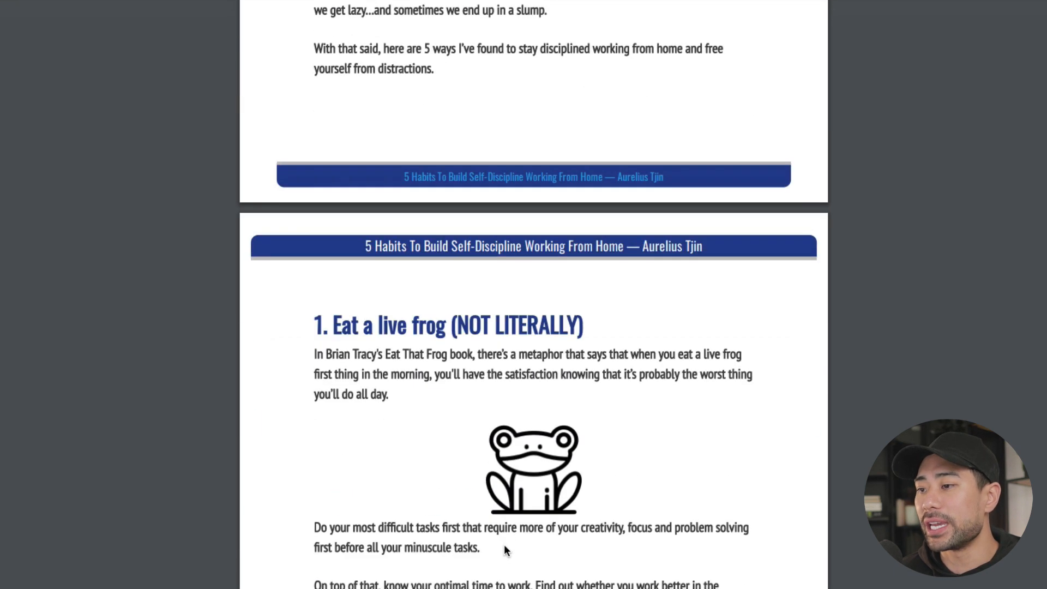